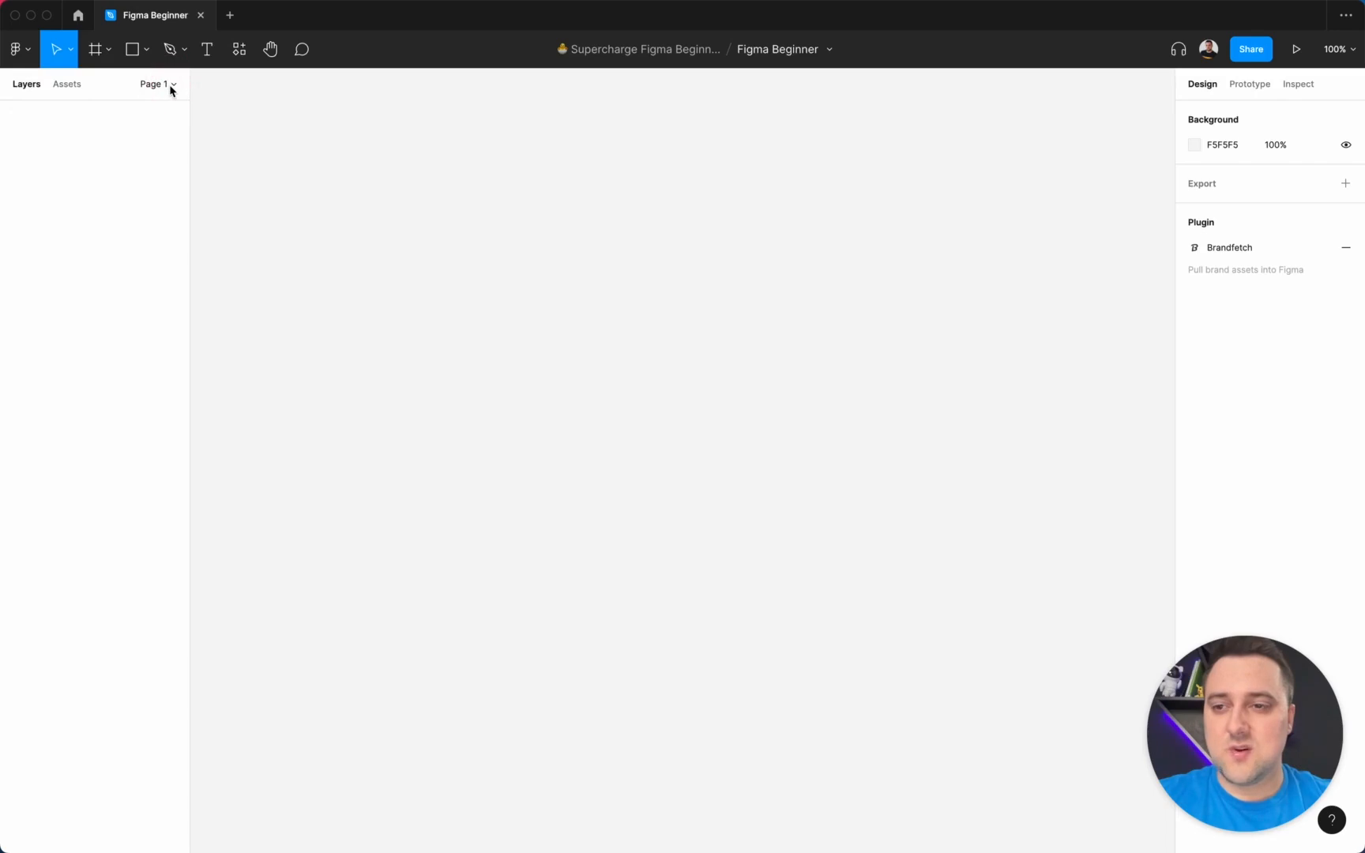
Step: Expand the page list and enlarge its area above the layers
click(170, 86)
click(170, 85)
click(170, 85)
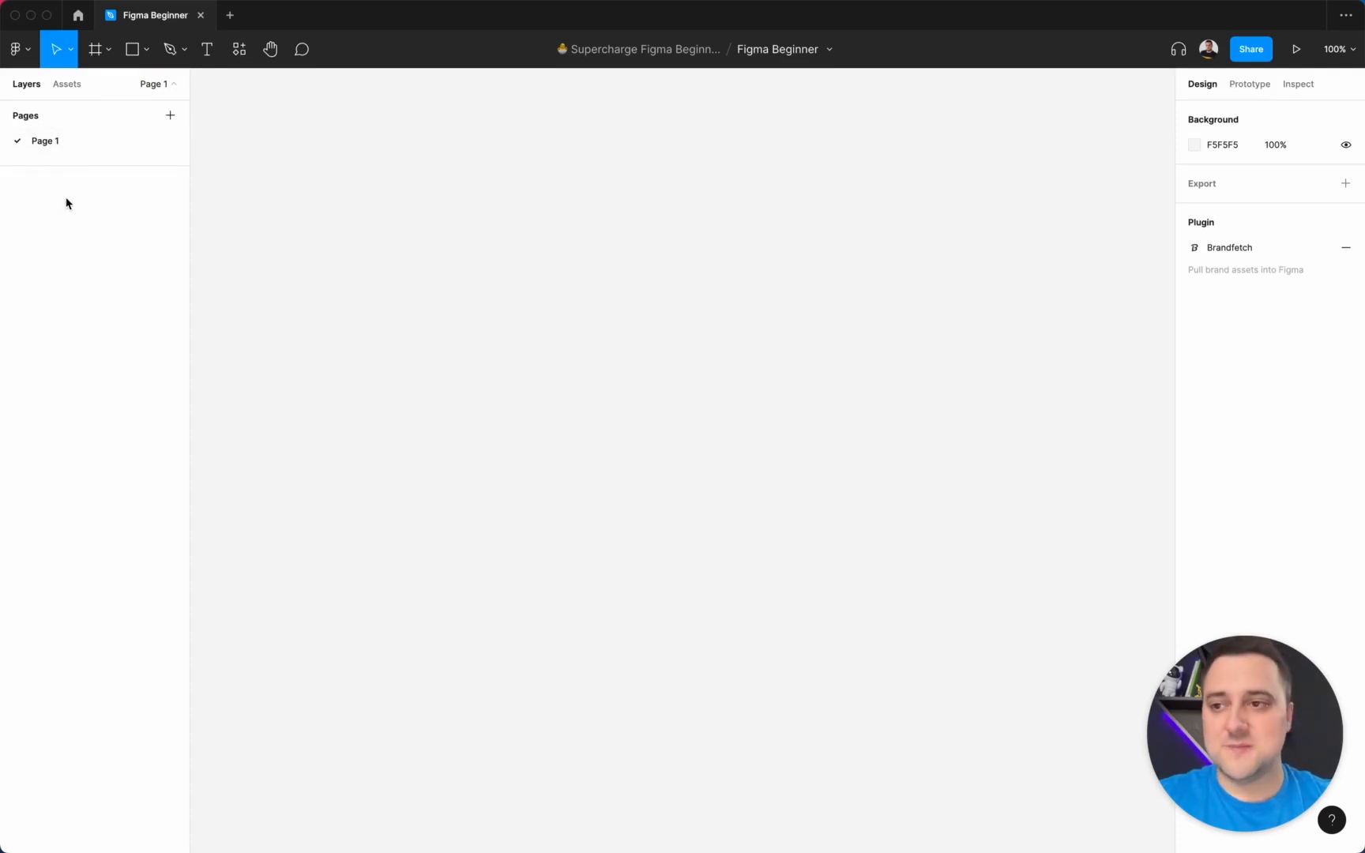
drag(78, 166, 98, 310)
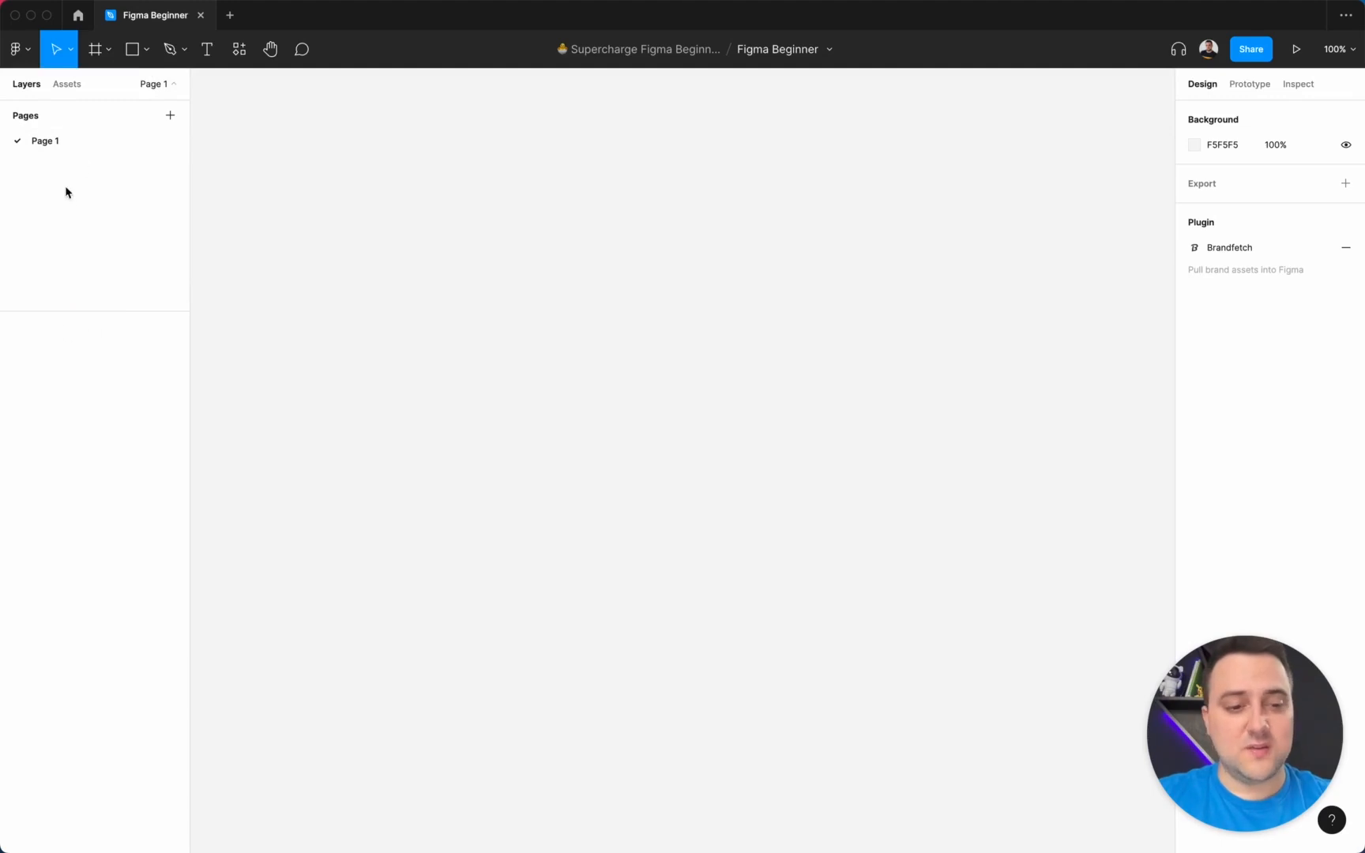
Step: Rename Page 1 as First Demo
click(158, 84)
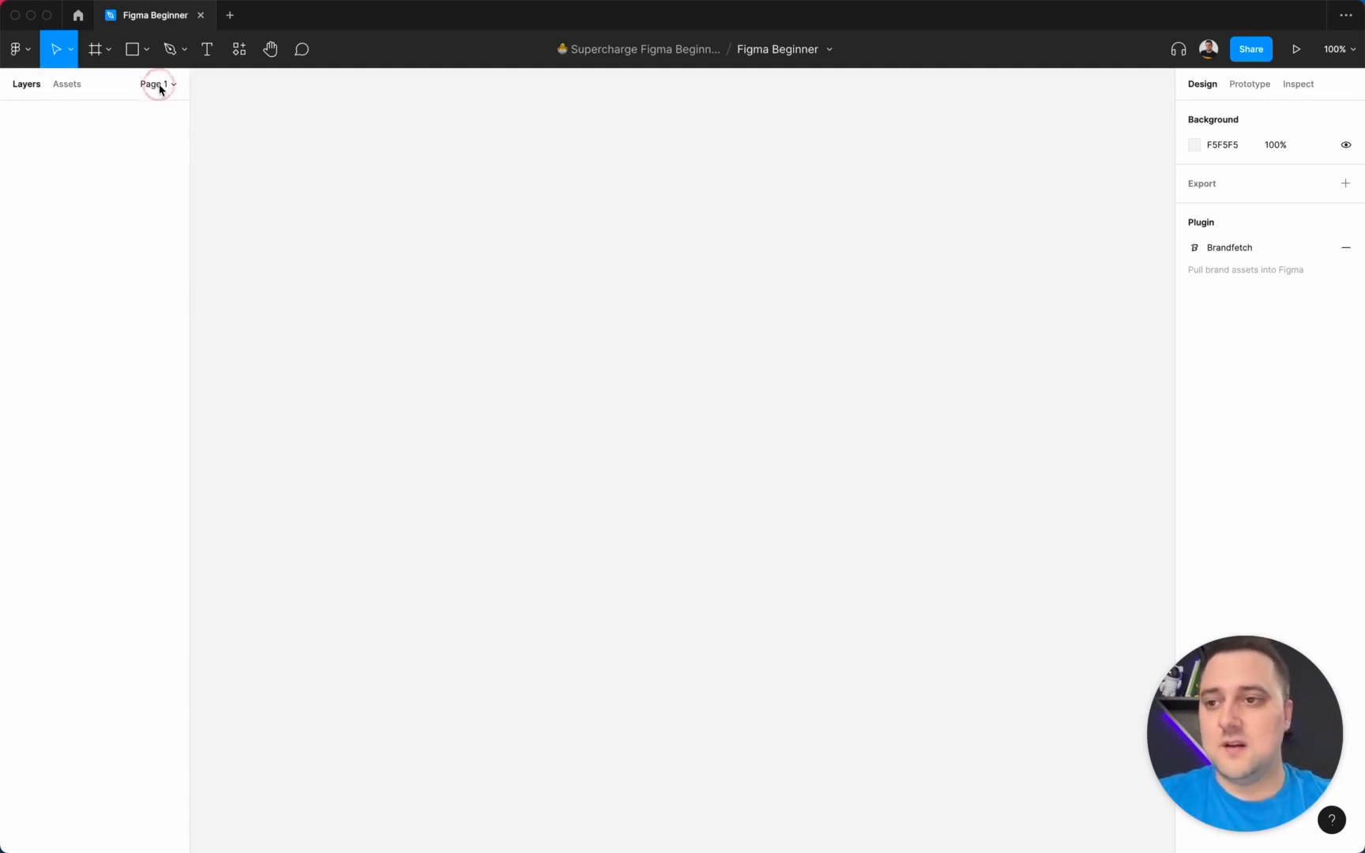
click(158, 84)
double_click(63, 140)
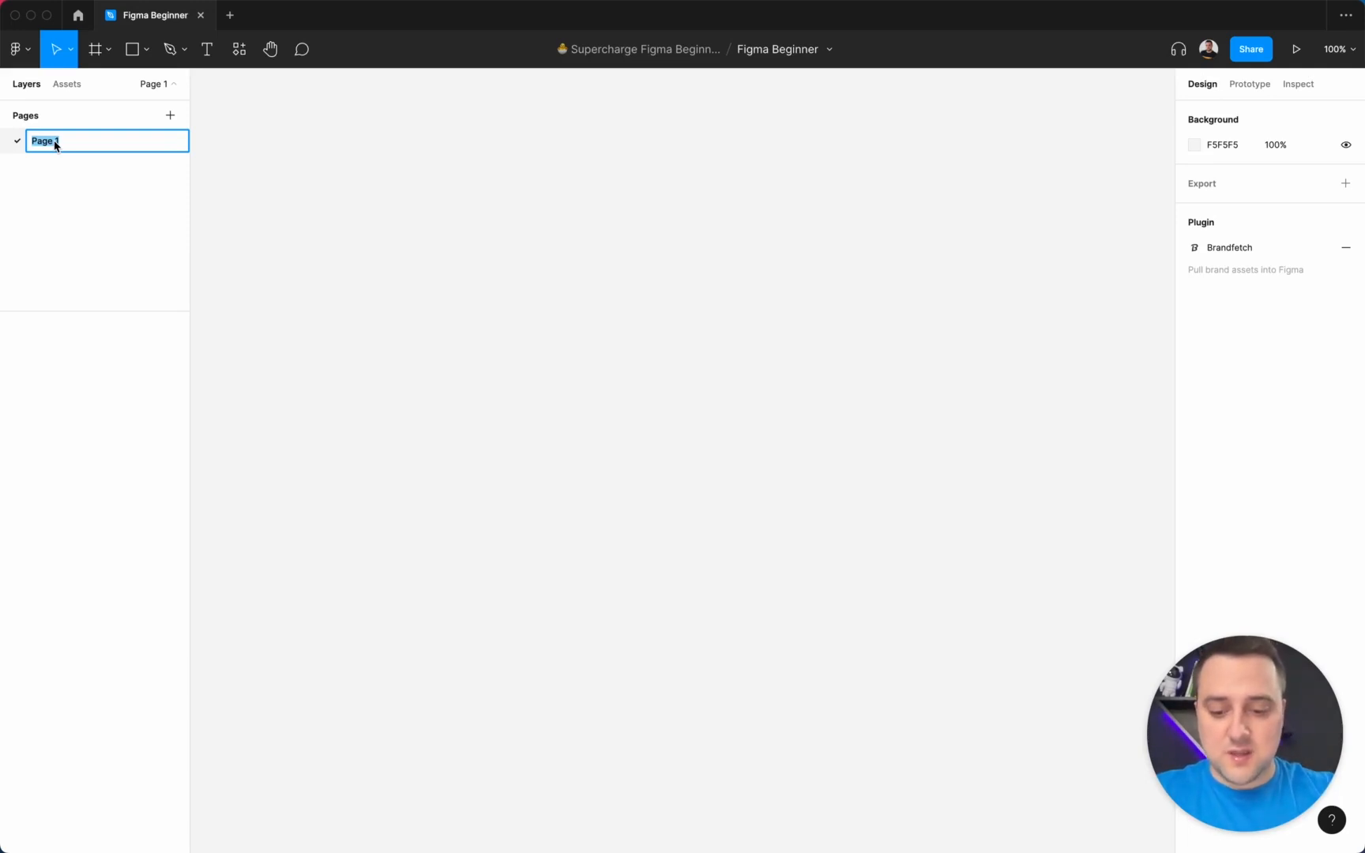
text(First )
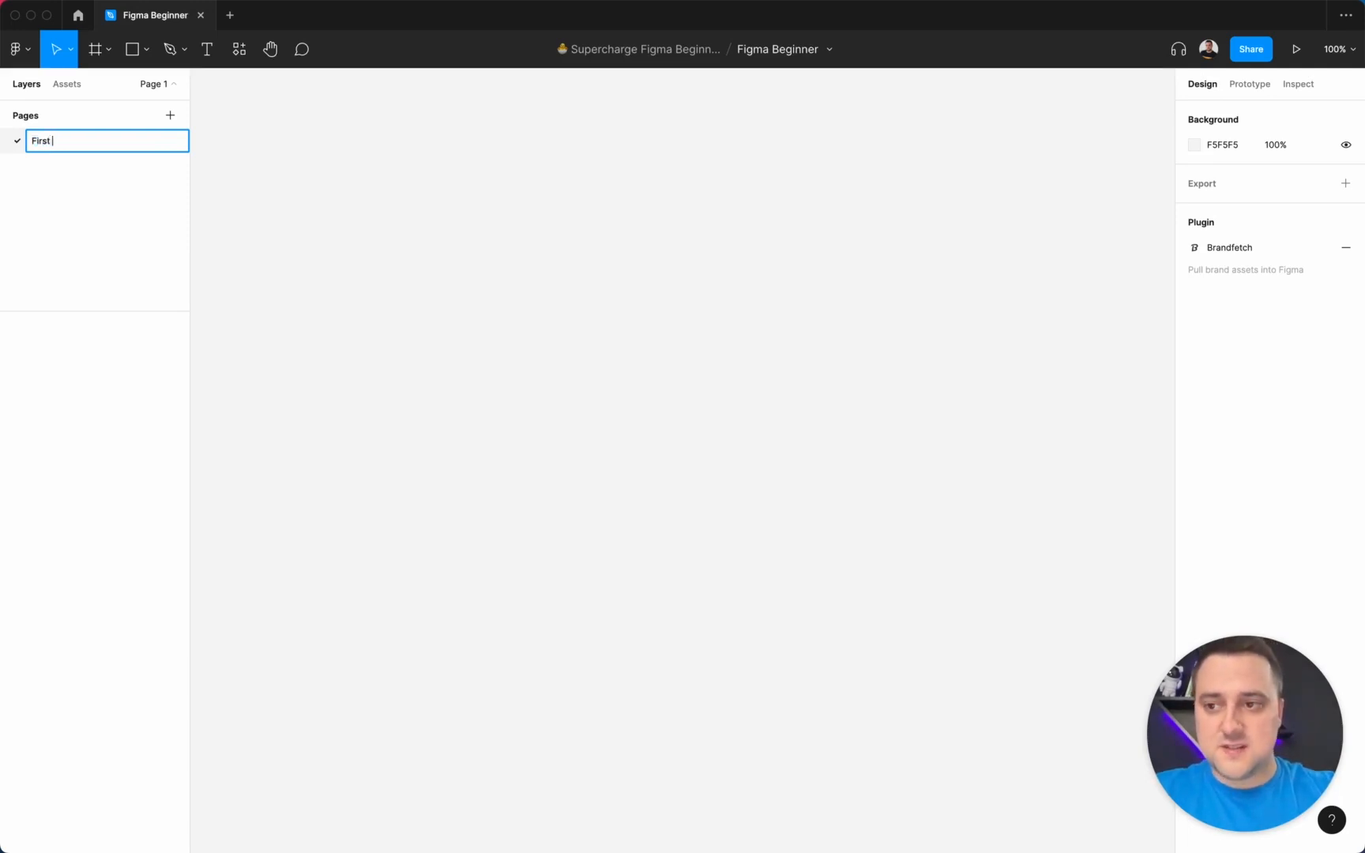
text(Demo)
key(Return)
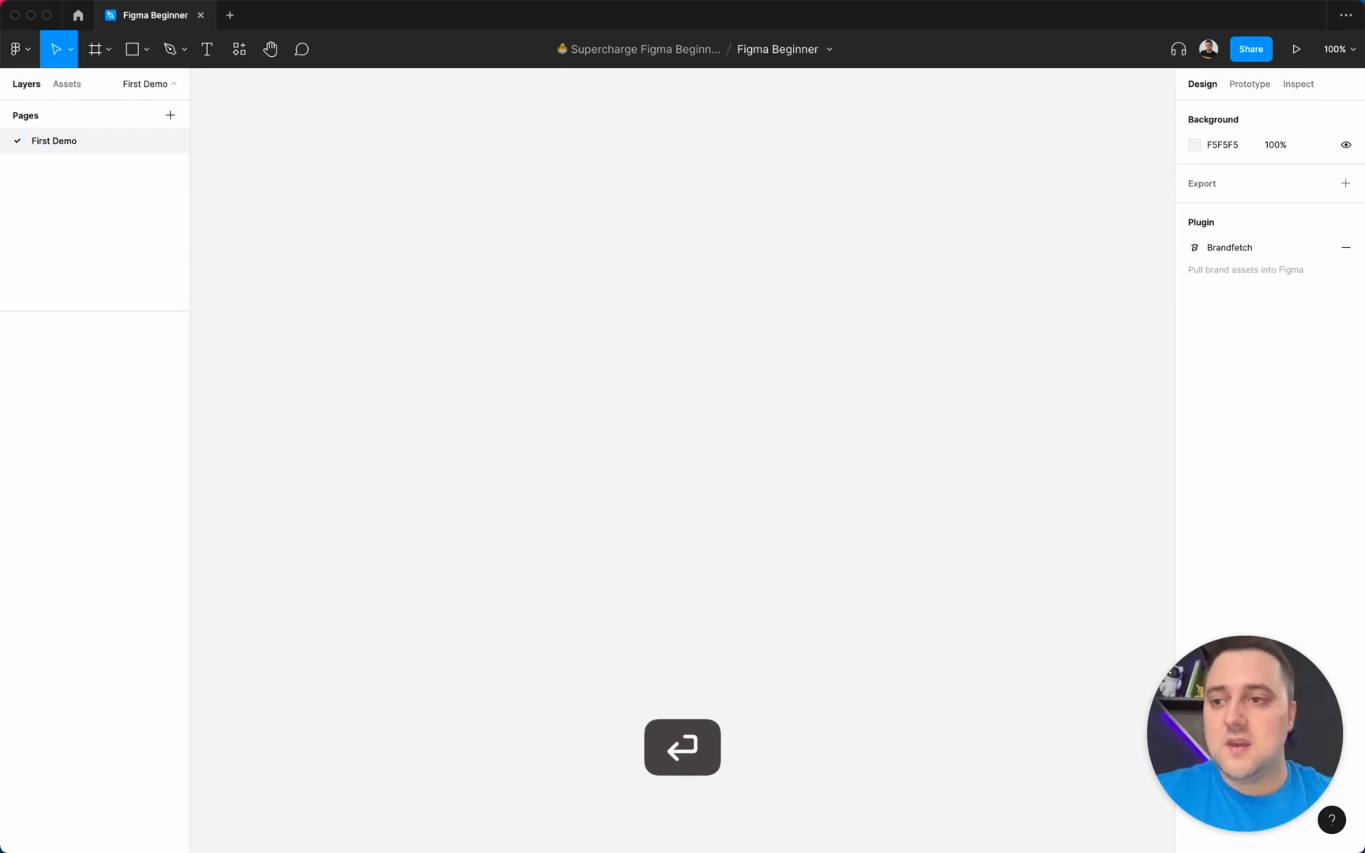
Step: Insert the see-no-evil monkey emoji in front of the First Demo page name
double_click(61, 143)
key(Left)
key(ctrl+super+space)
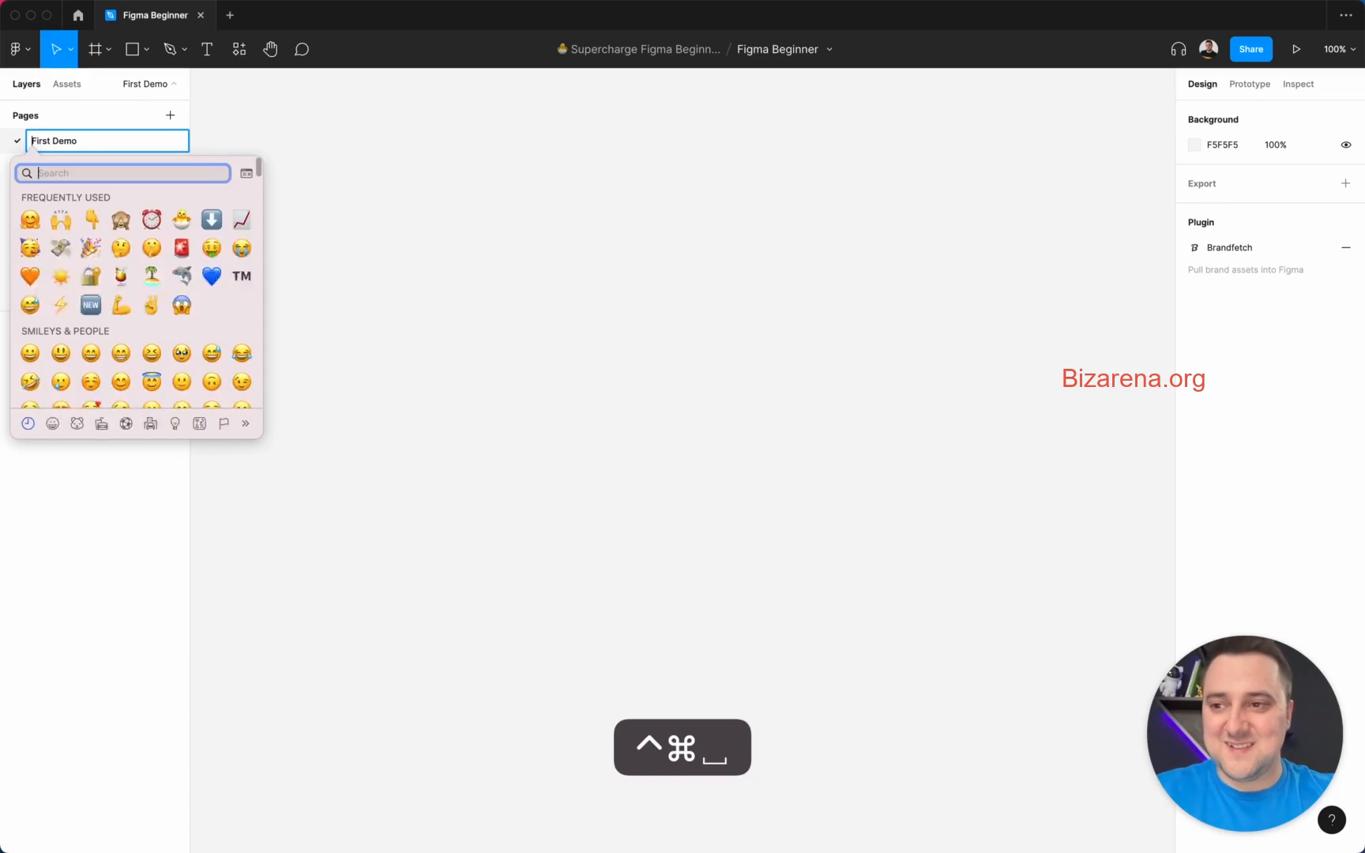
click(122, 225)
key(Return)
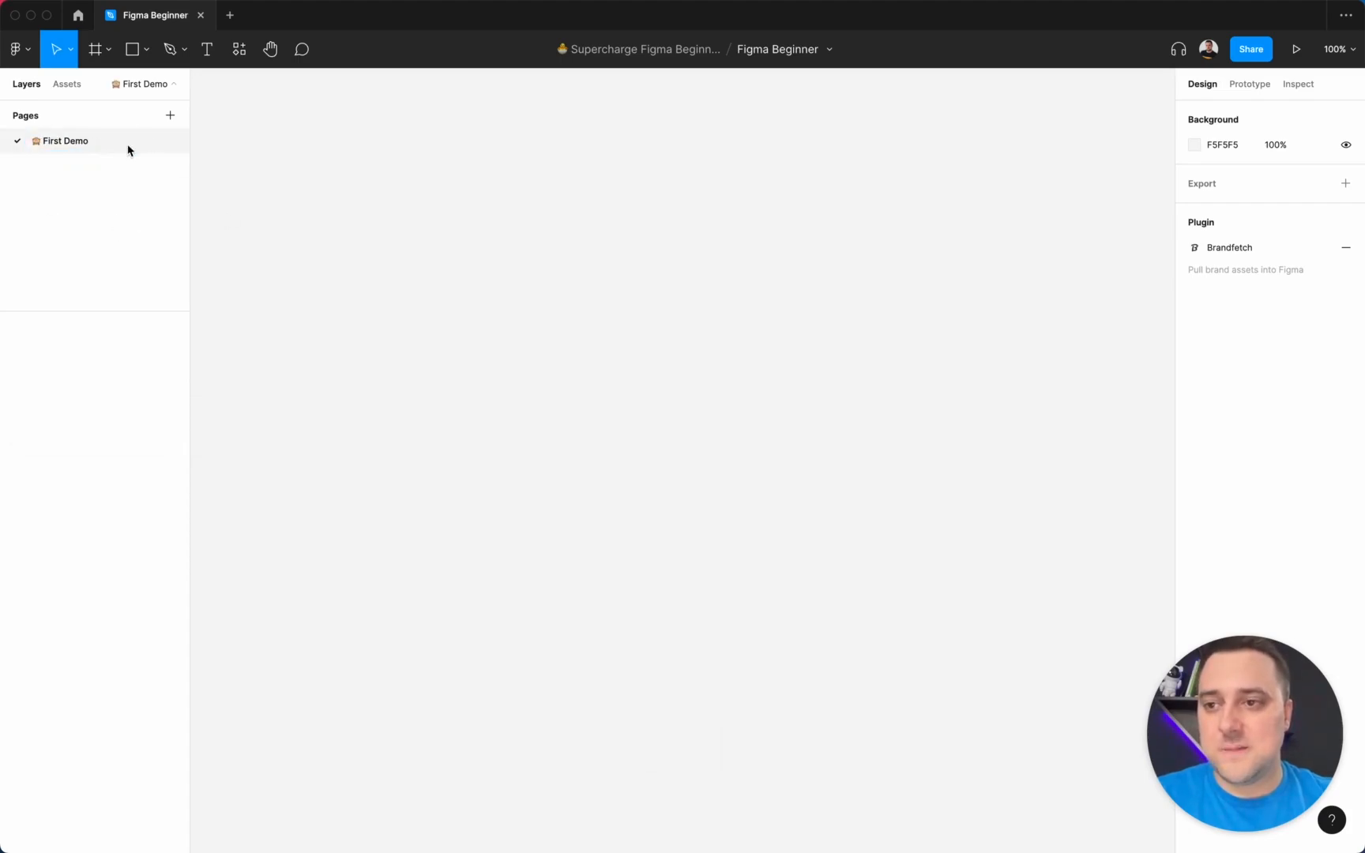
Step: Collapse and reopen the page list and add a new page named Second Demo
click(139, 85)
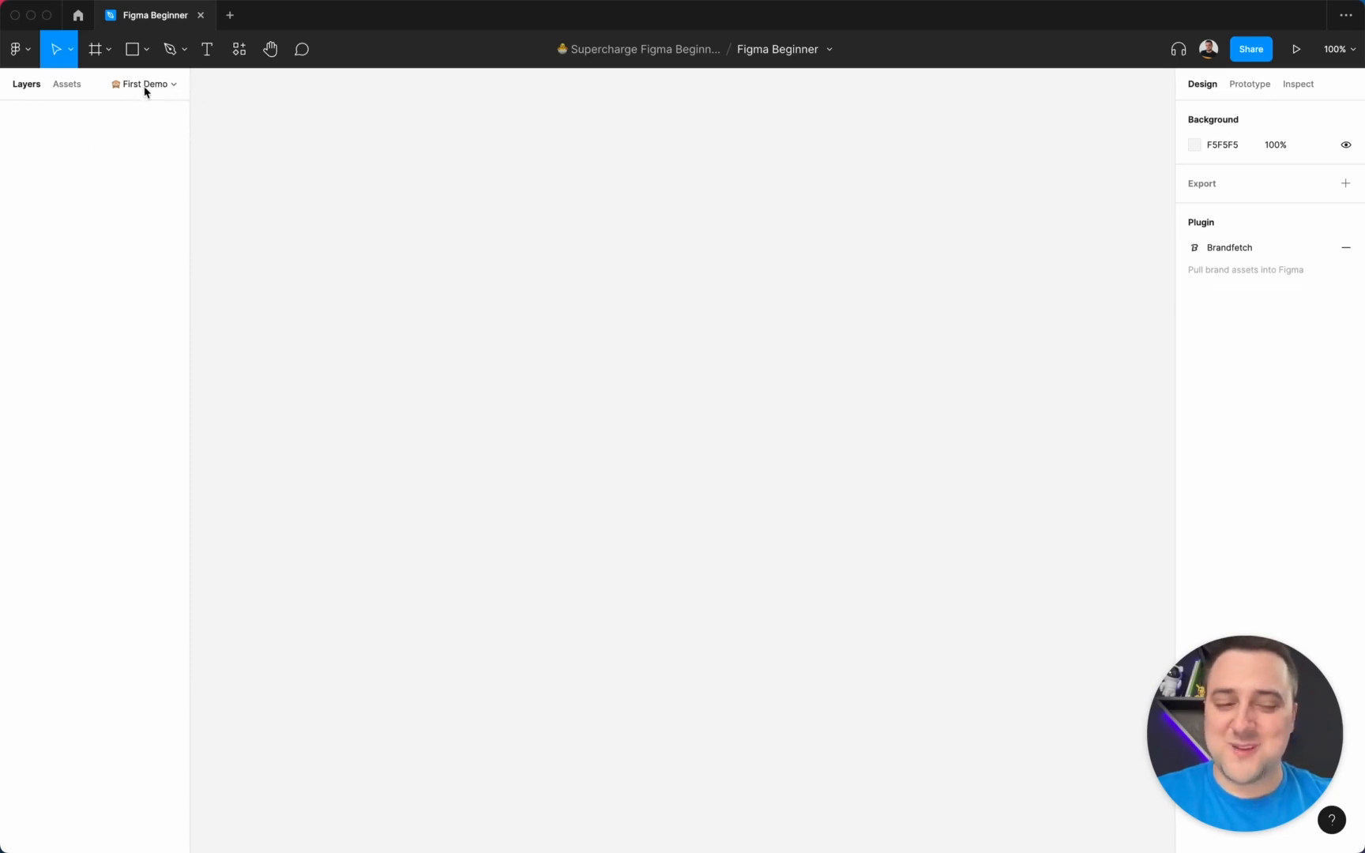
click(147, 85)
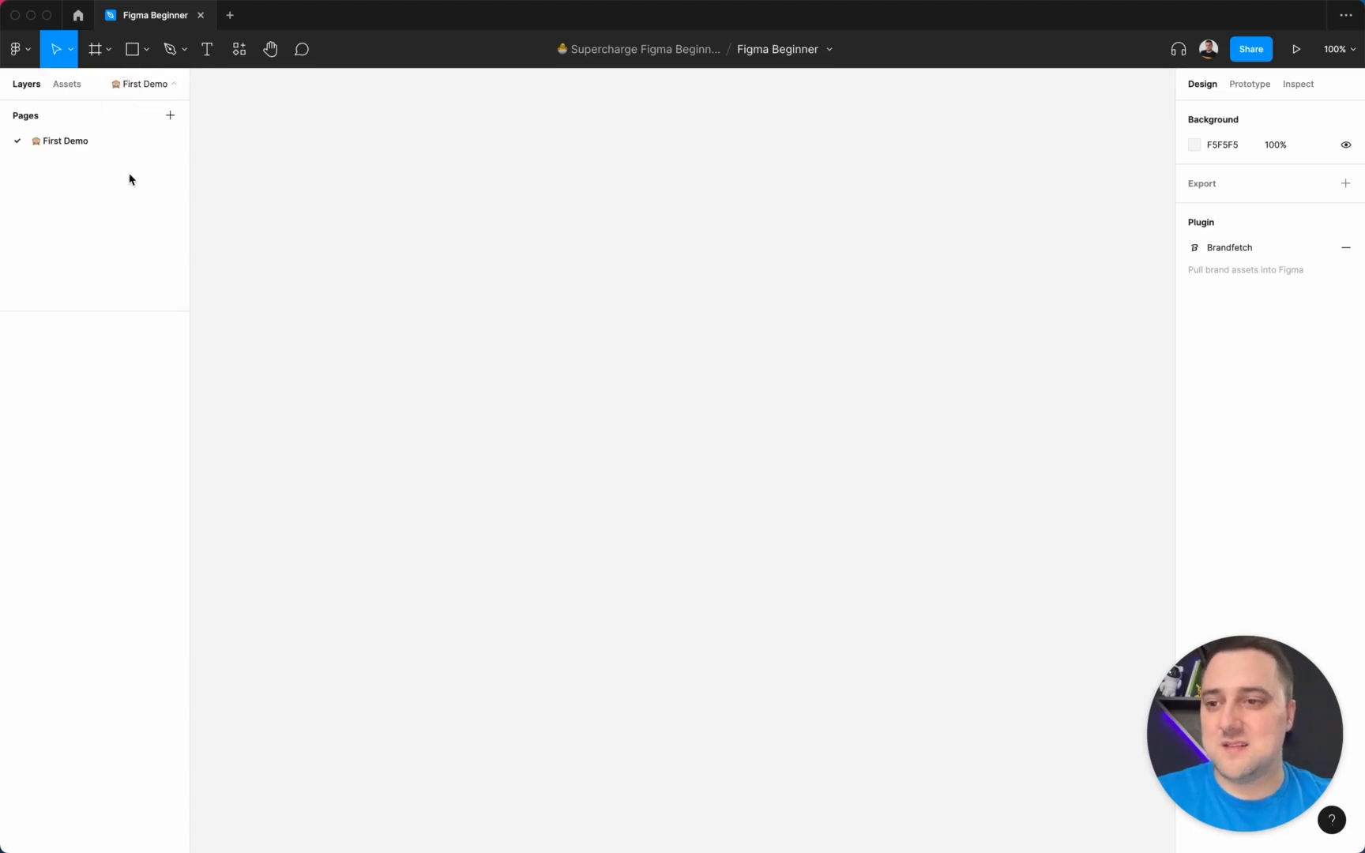
click(171, 115)
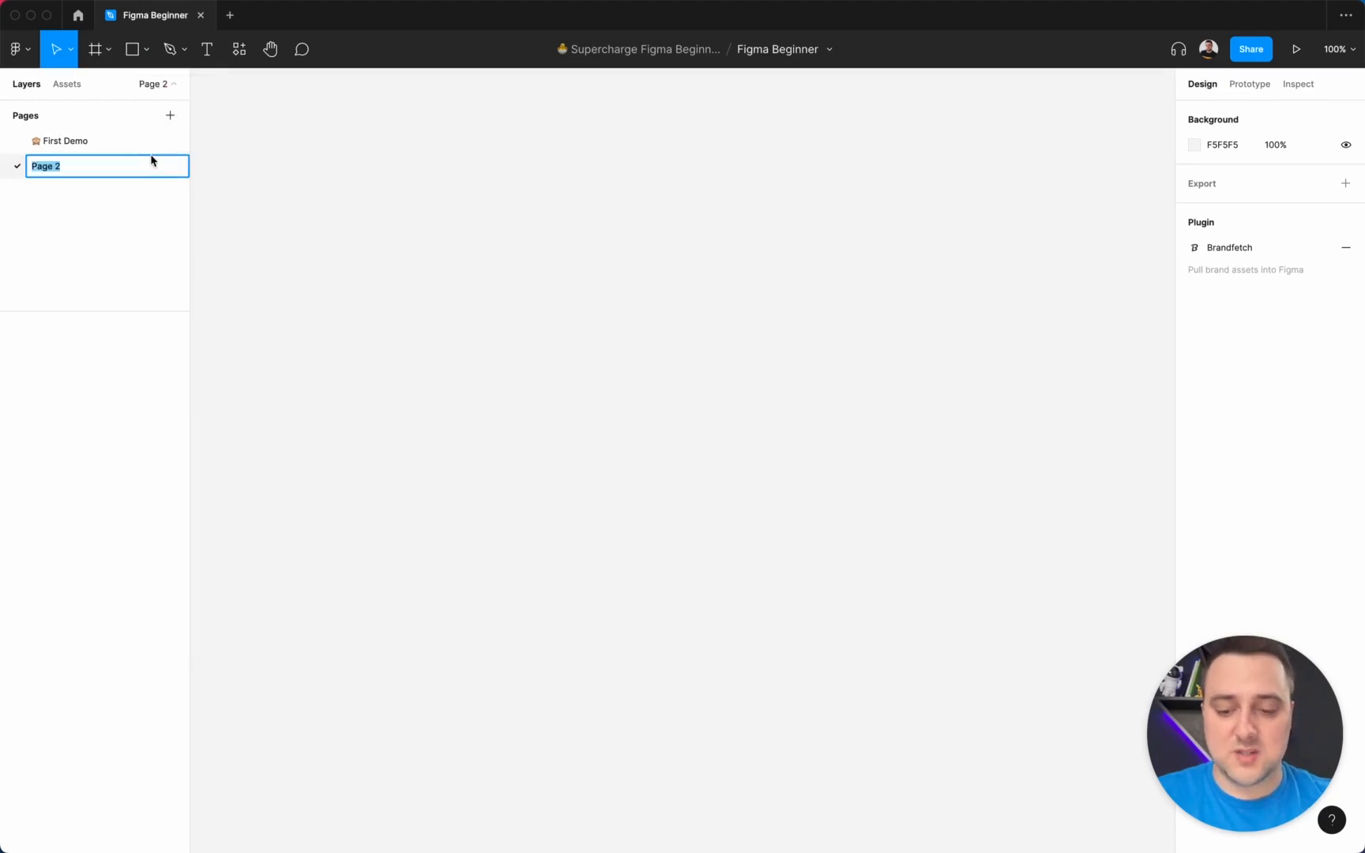
text(Second D)
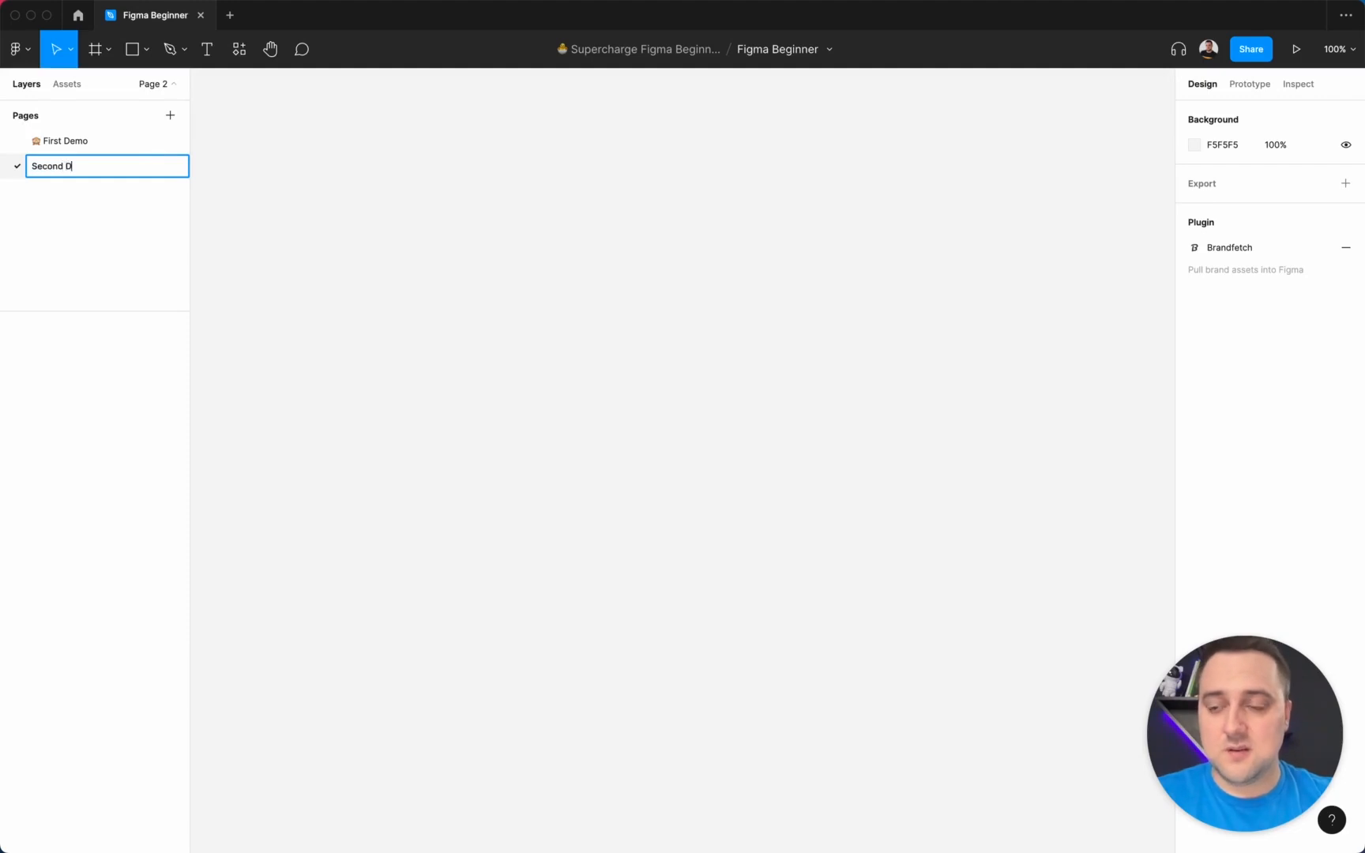
Step: Insert the hugging face emoji in front of the Second Demo page name
key(Left)
key(Left)
key(Left)
key(Left)
key(Left)
key(Left)
key(Left)
key(Left)
key(Left)
key(Left)
key(Left)
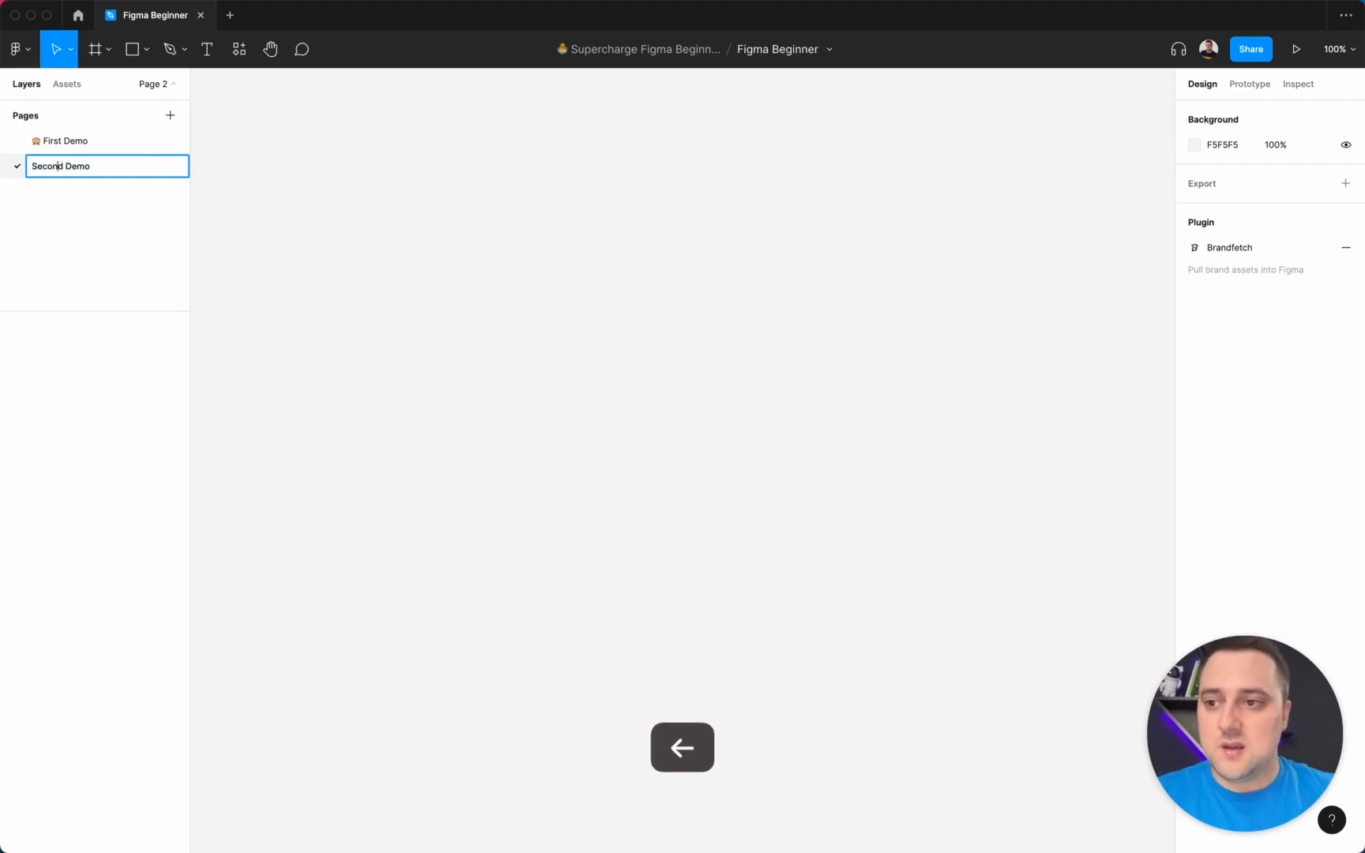
key(ctrl+super+space)
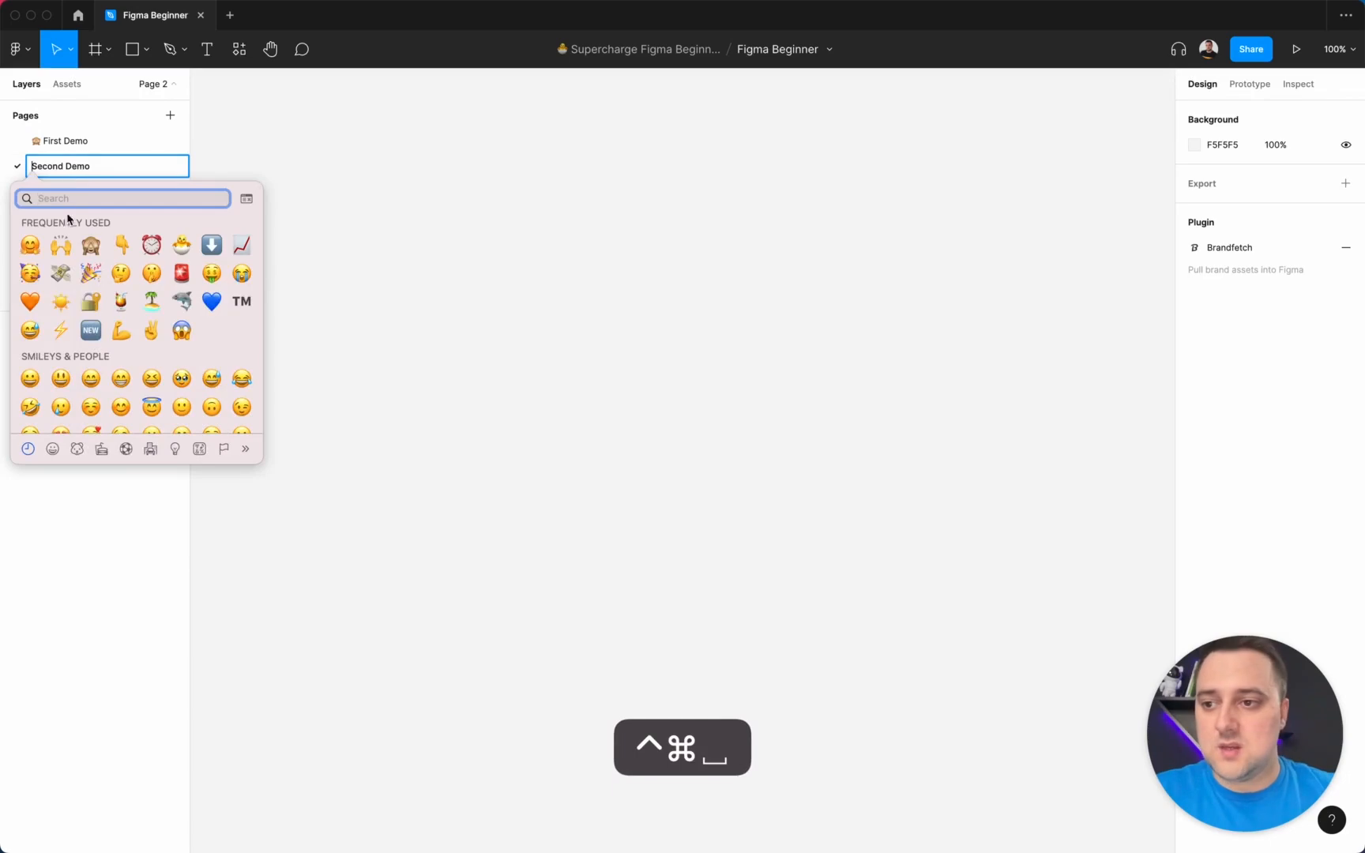
key(Return)
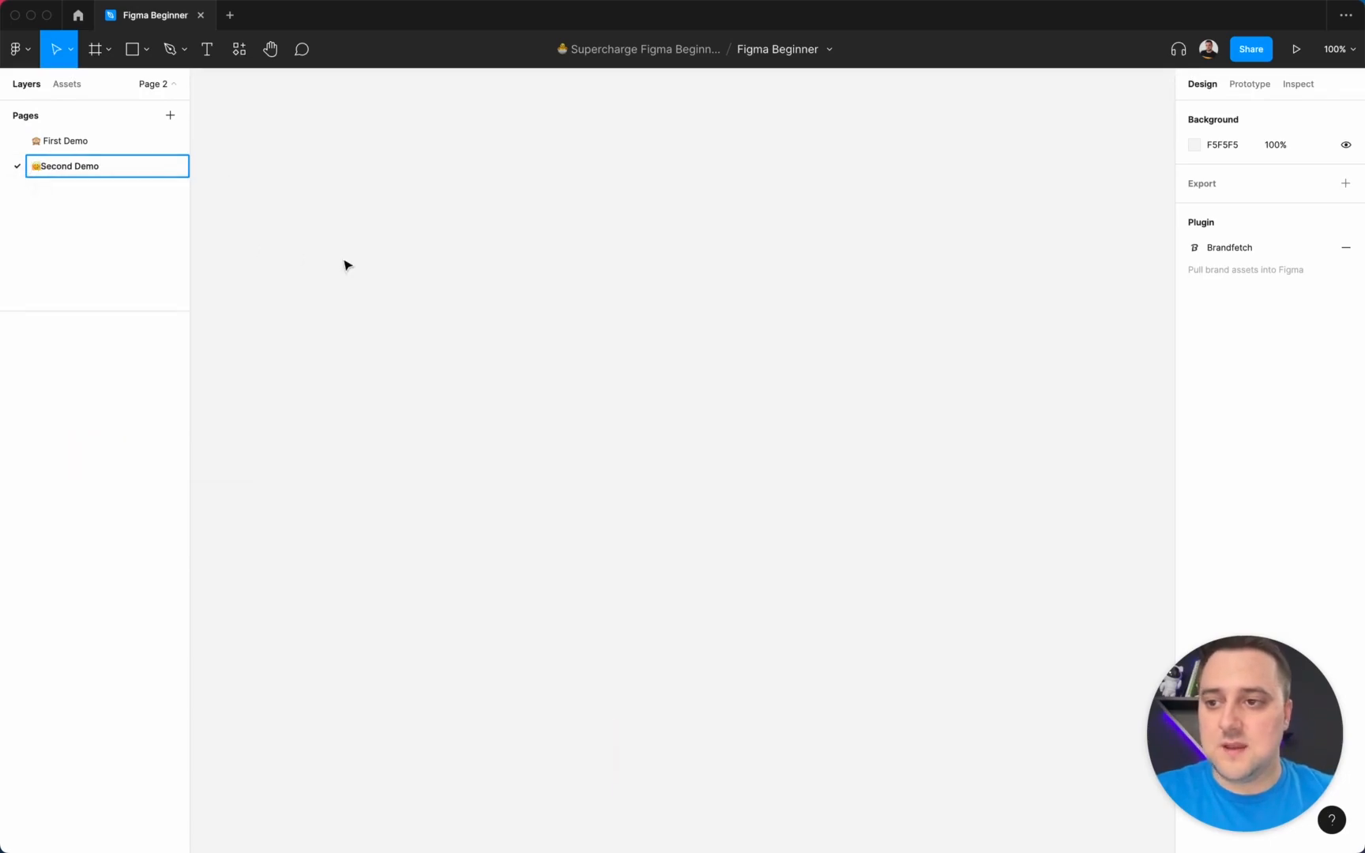
click(360, 258)
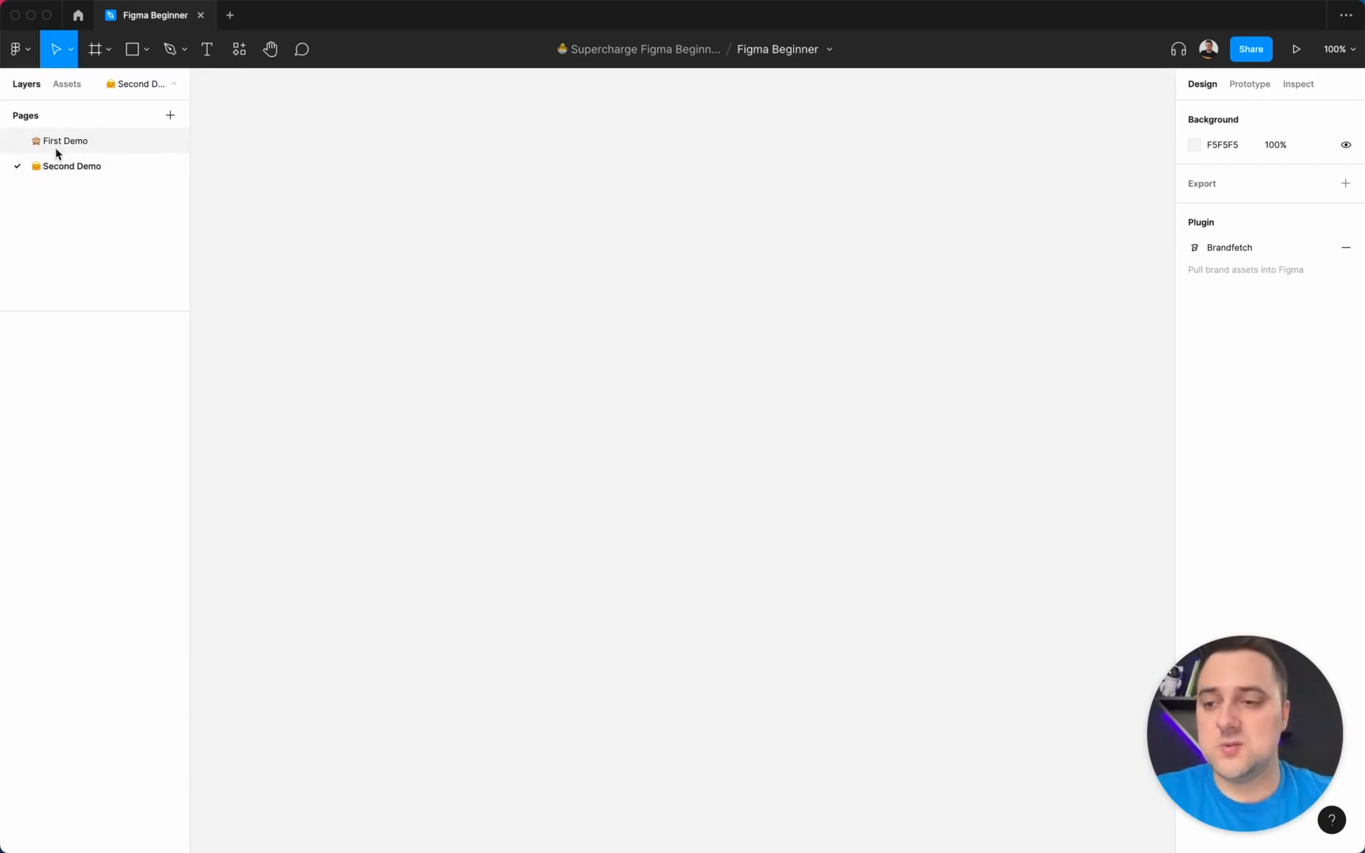
Step: Switch back and forth between the two pages, ending on First Demo, and shorten the page list area
click(60, 141)
click(70, 166)
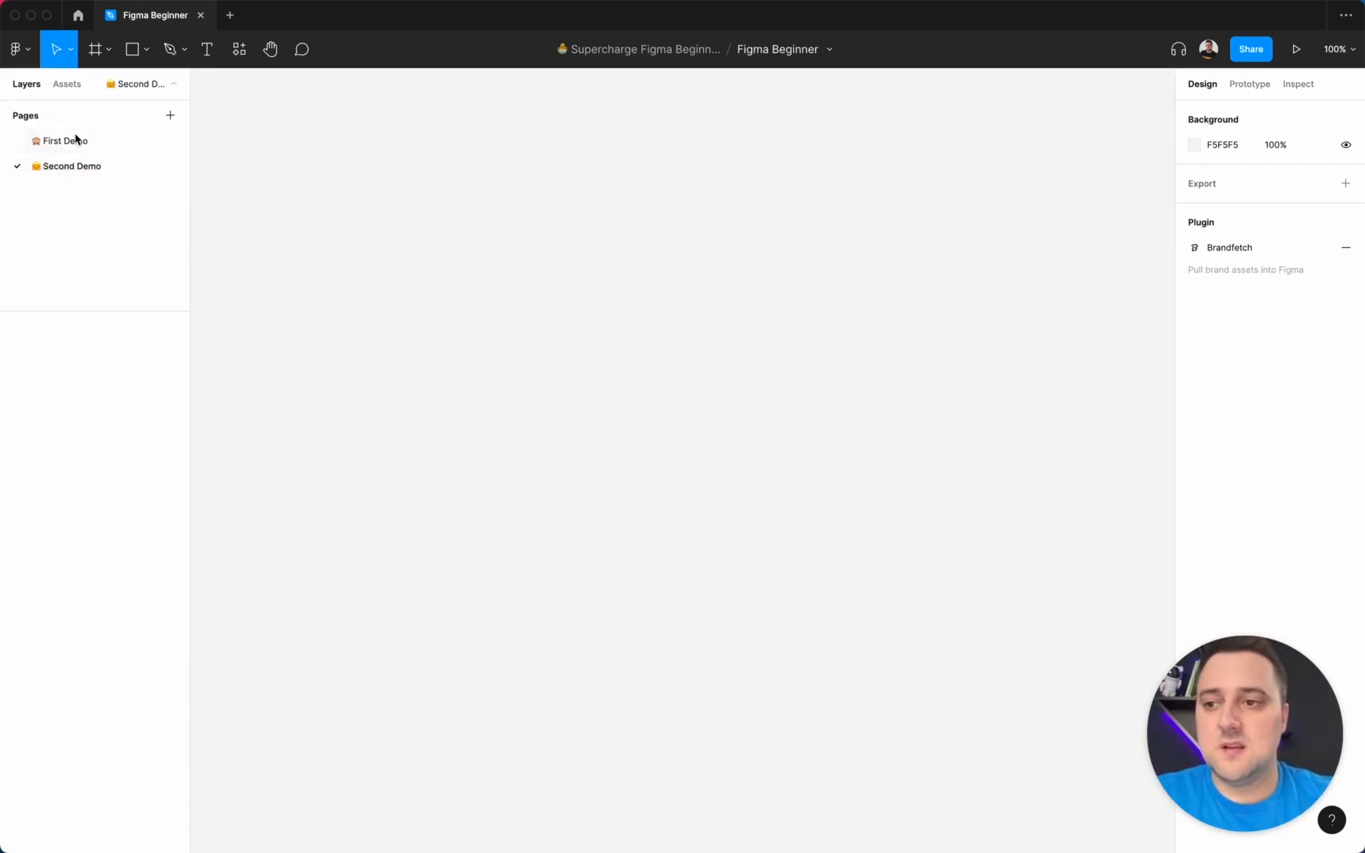
click(76, 140)
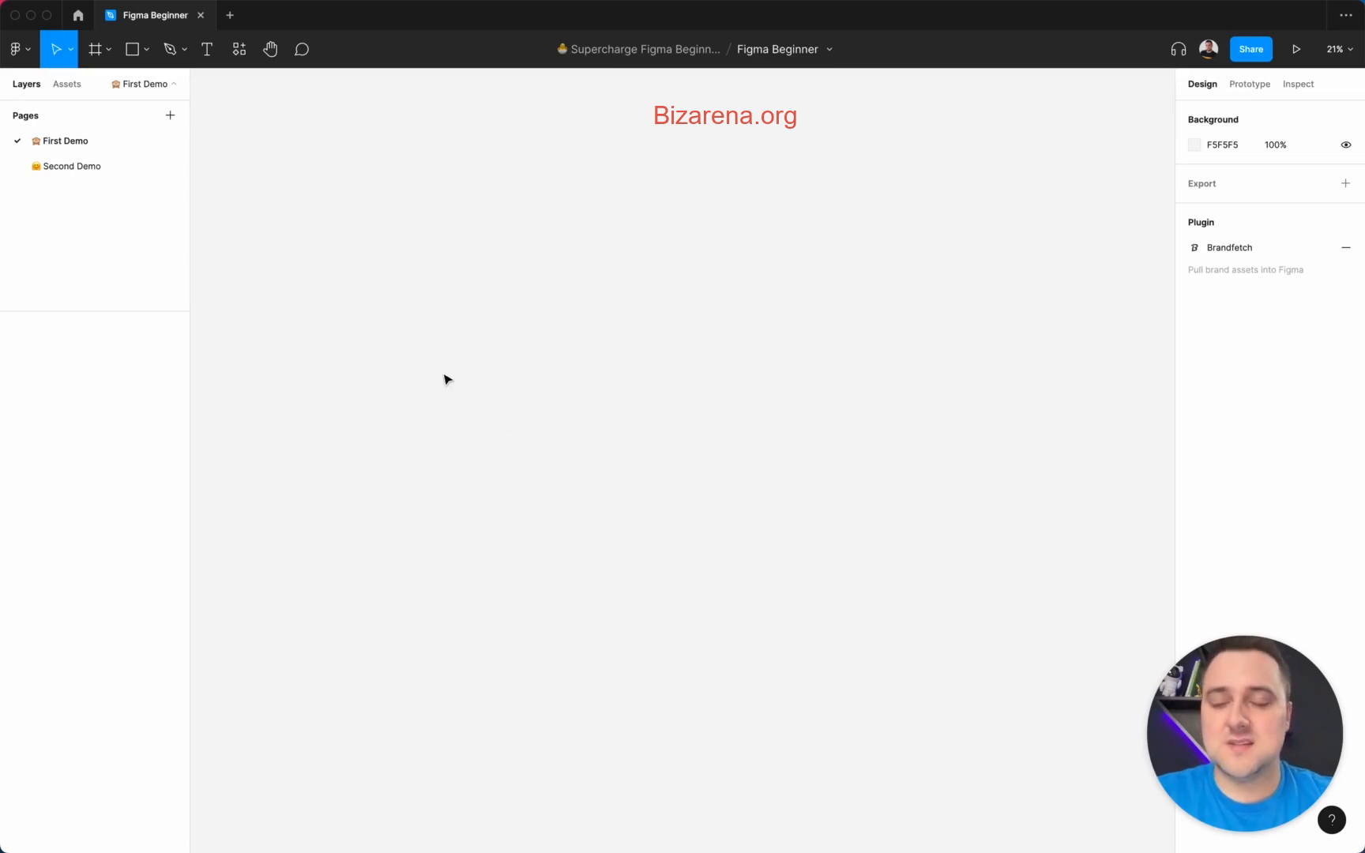
click(96, 165)
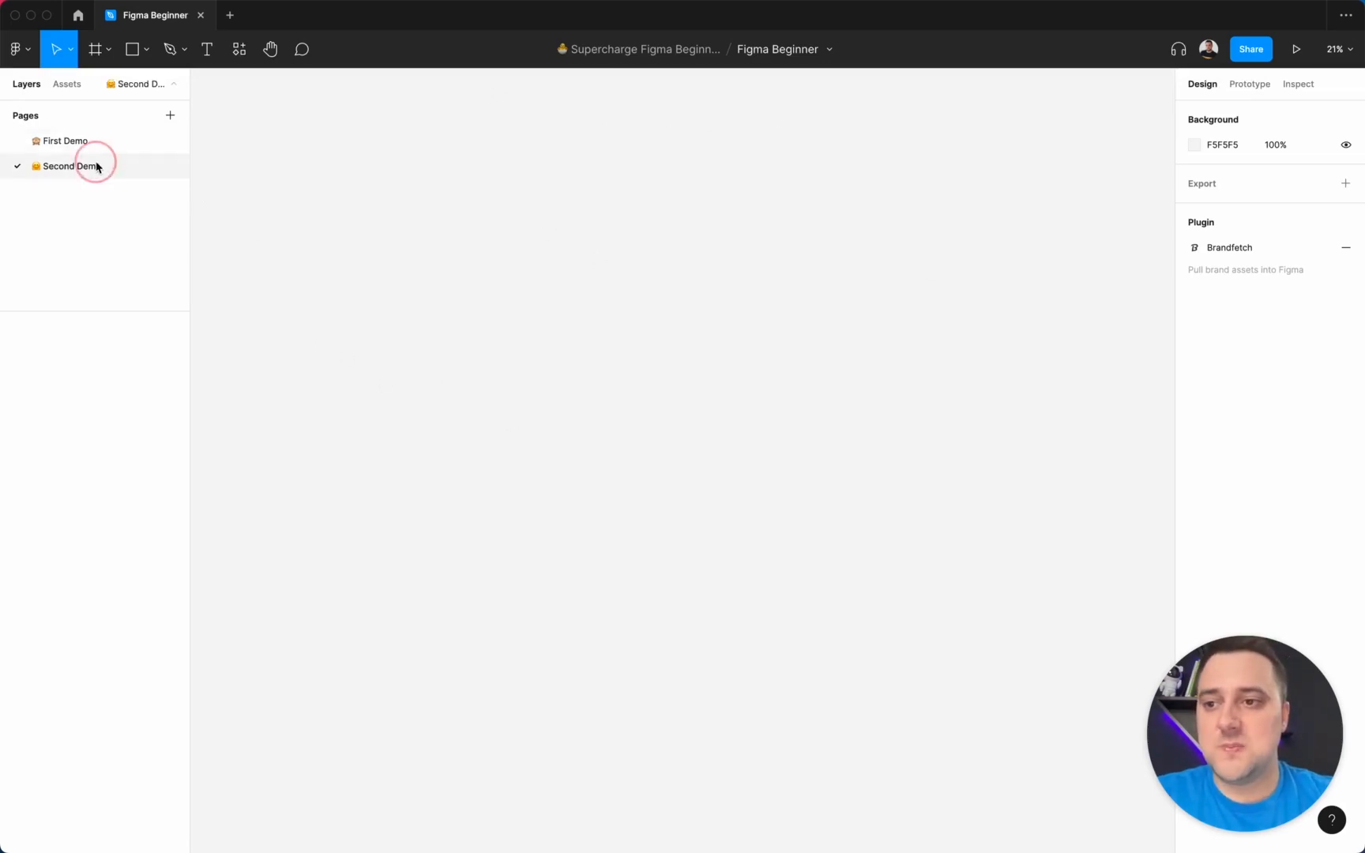
click(95, 142)
click(89, 169)
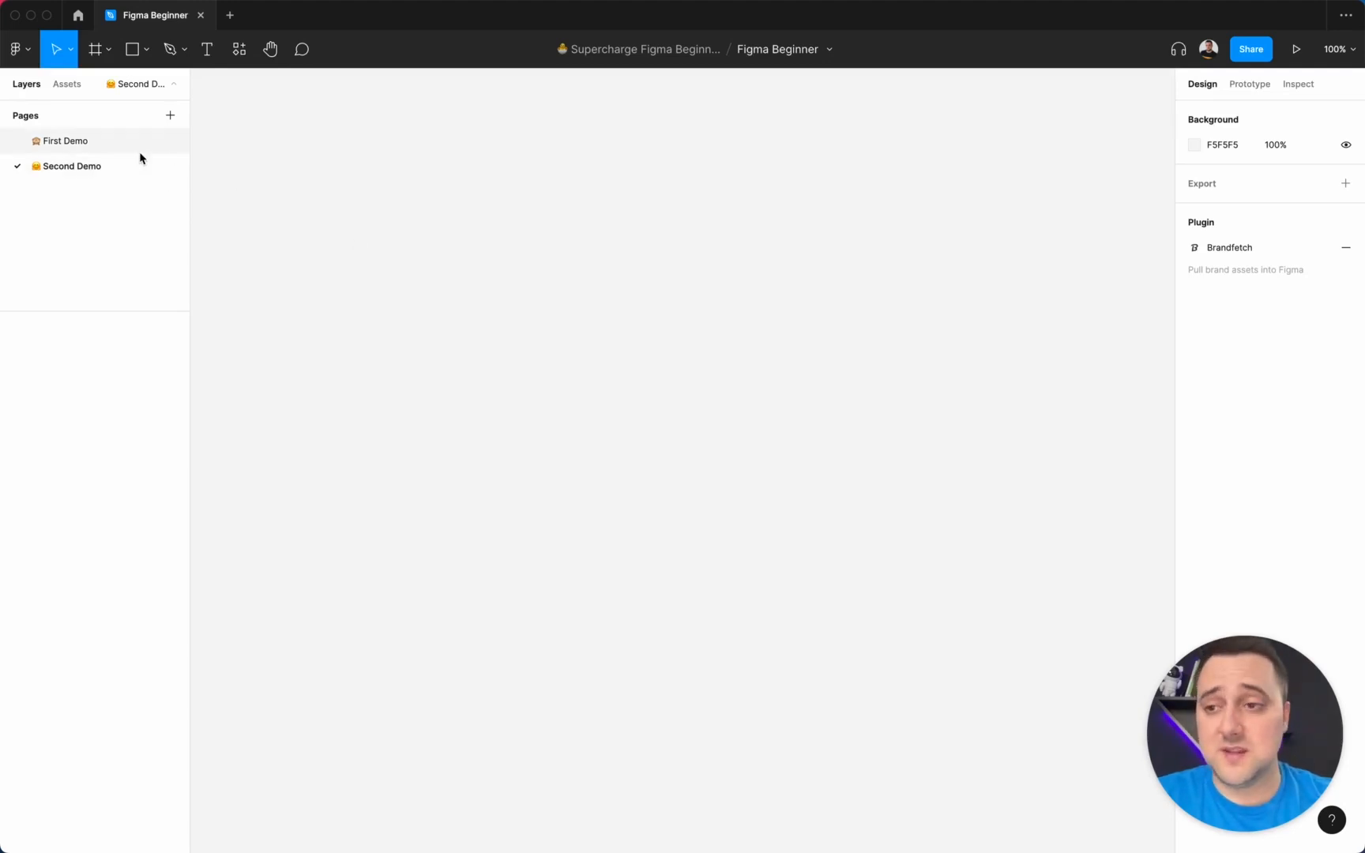
click(118, 149)
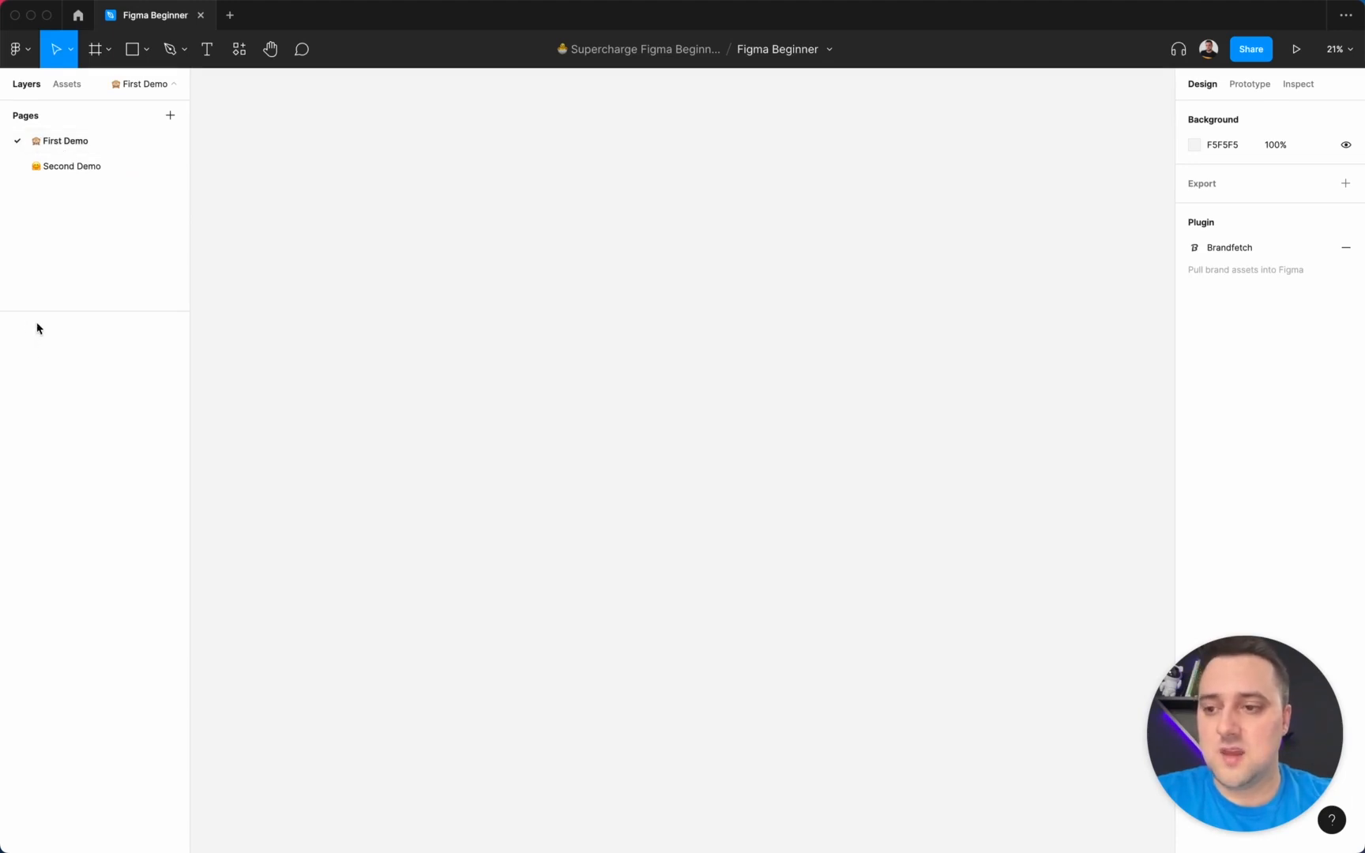
drag(97, 308, 112, 230)
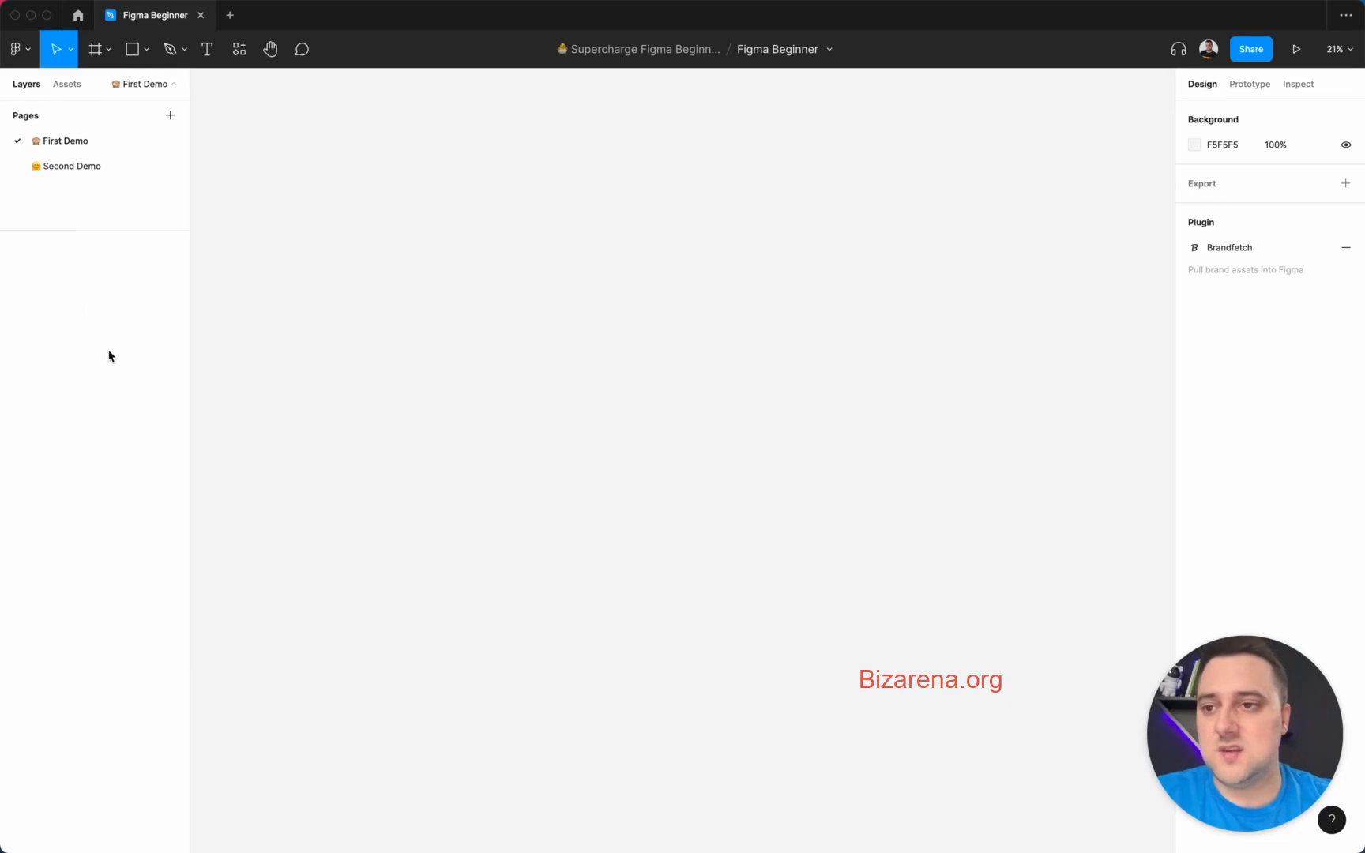
Step: View the file's component assets and return to the layers with the page list expanded
click(68, 85)
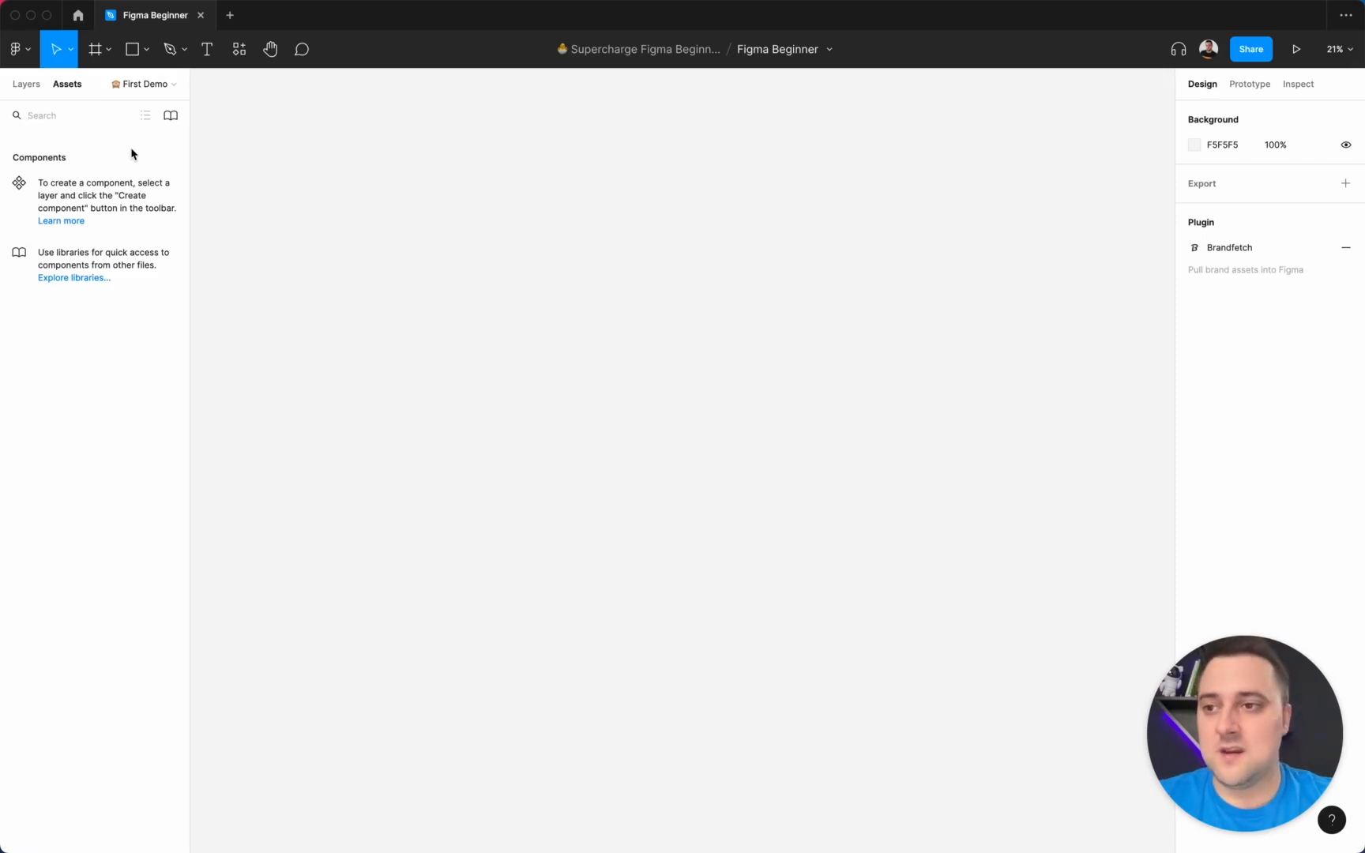
click(30, 85)
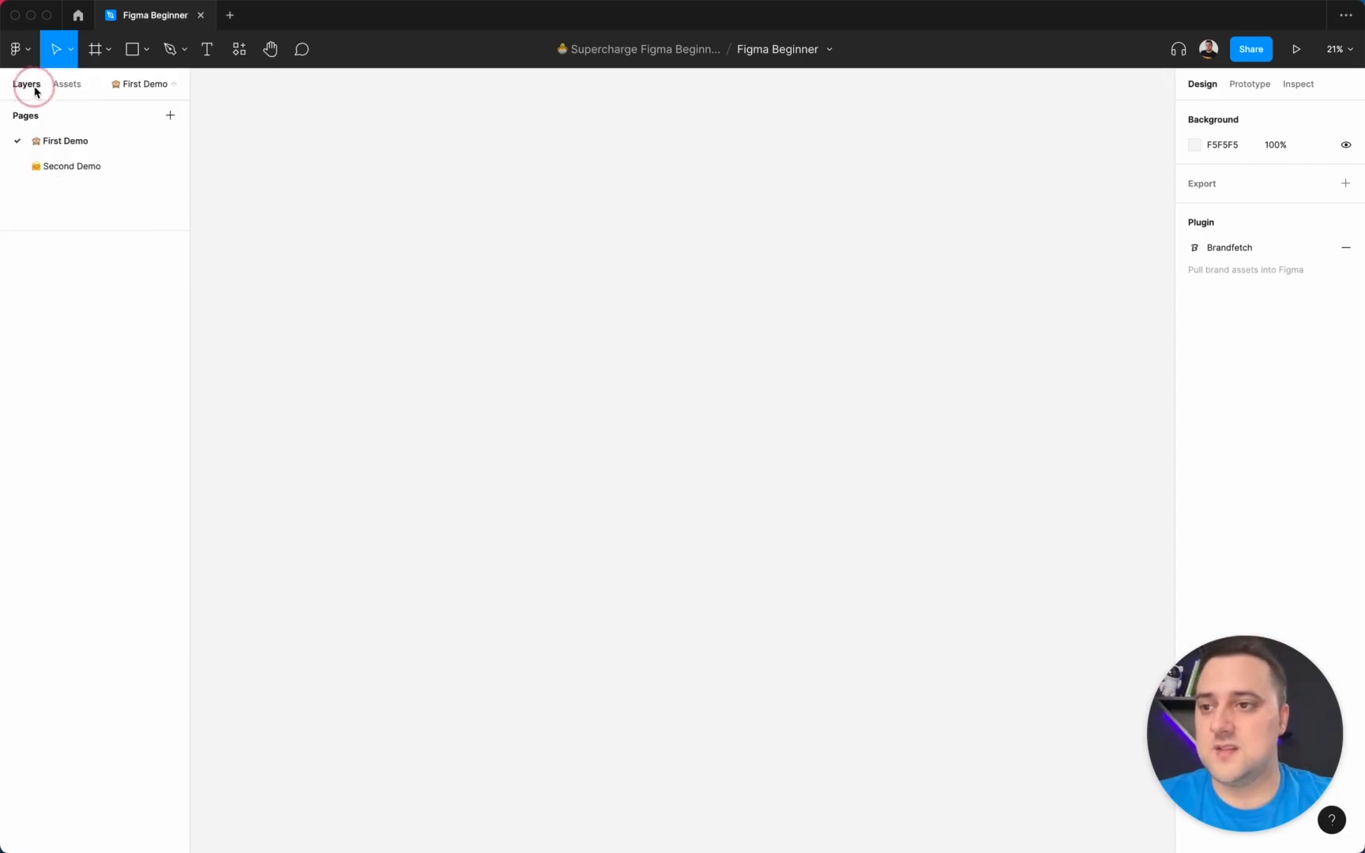
click(155, 84)
click(157, 85)
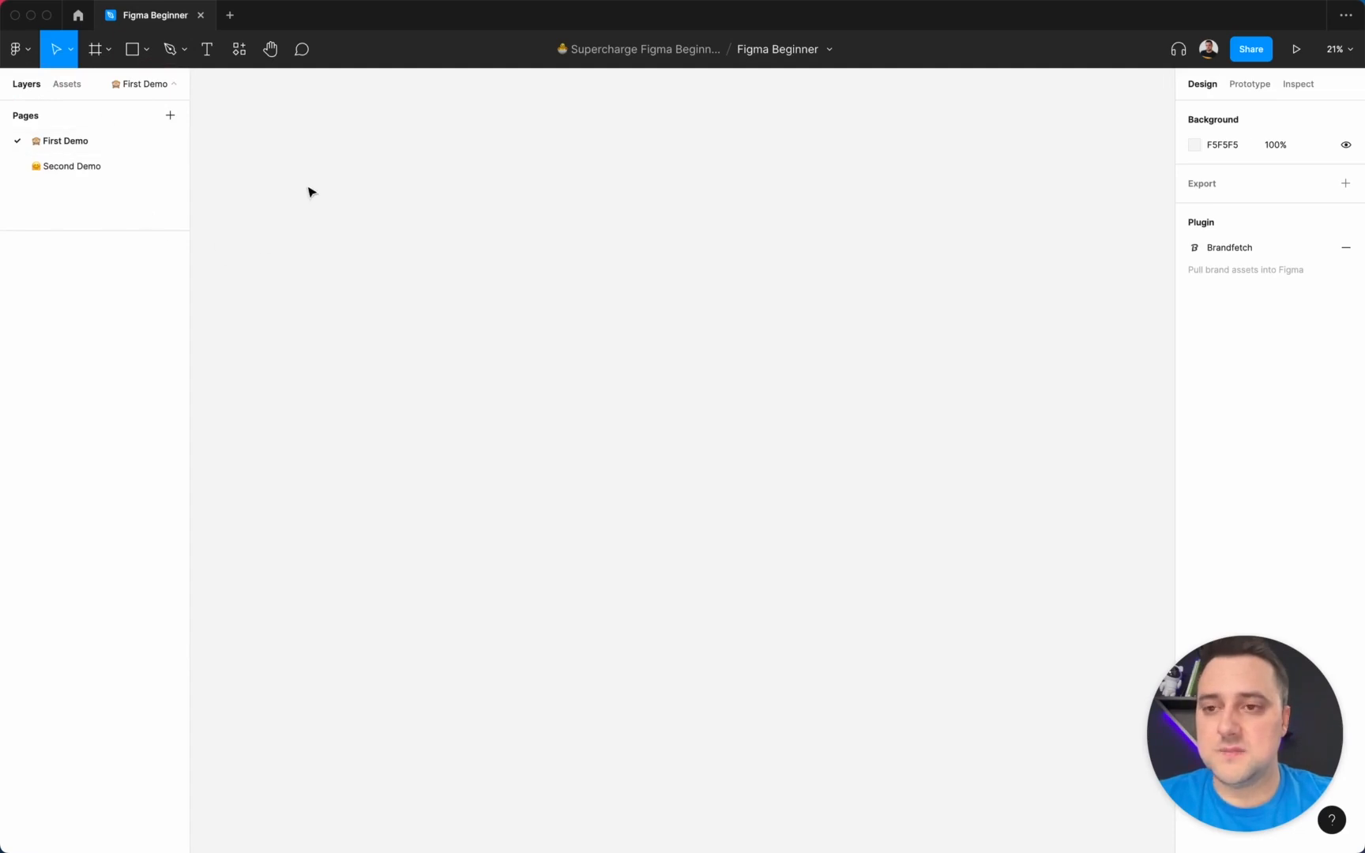
Step: Draw a rectangle about 1552 × 1139 on the First Demo page and move it to about X -98, Y -151
click(423, 307)
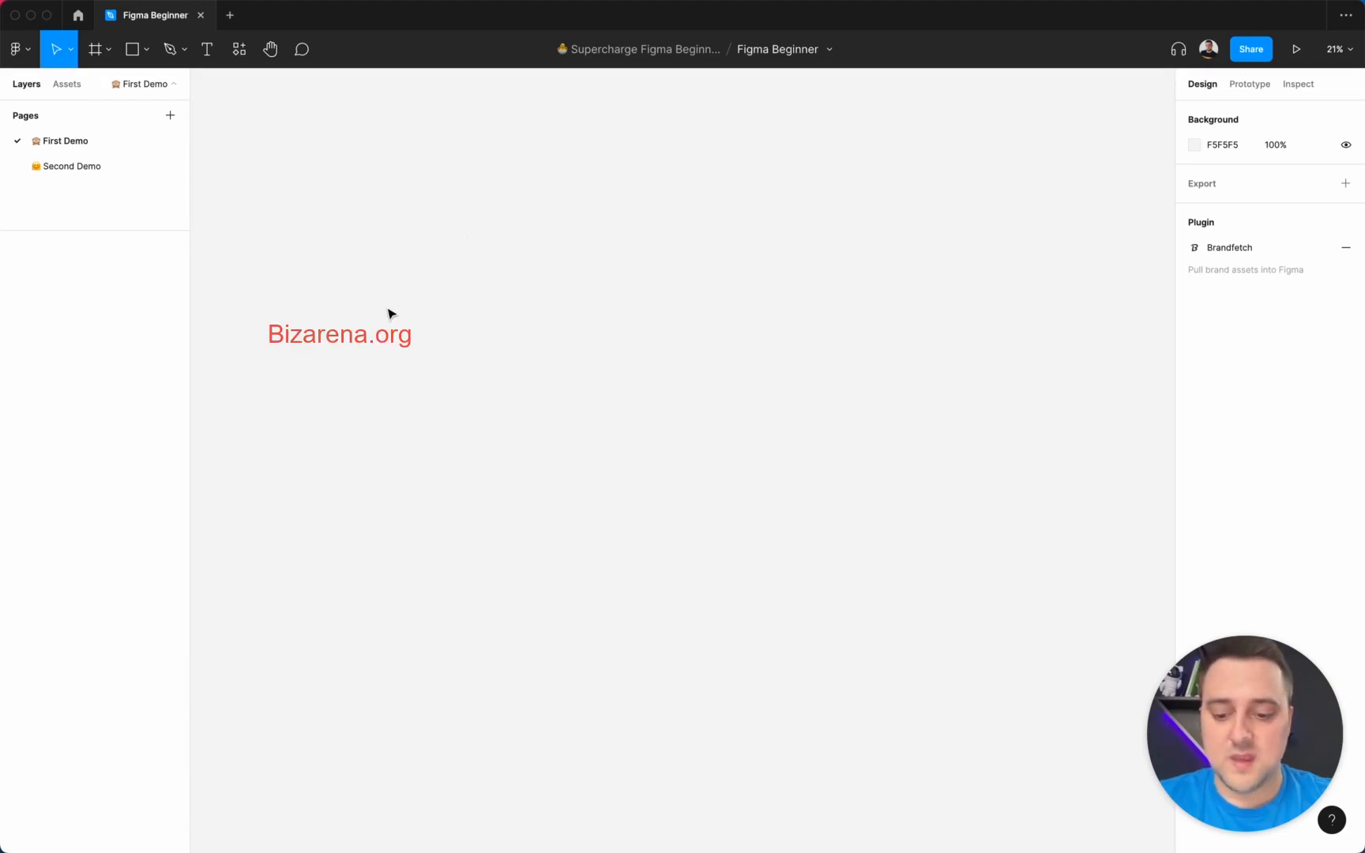
key(r)
drag(362, 164, 615, 350)
click(666, 347)
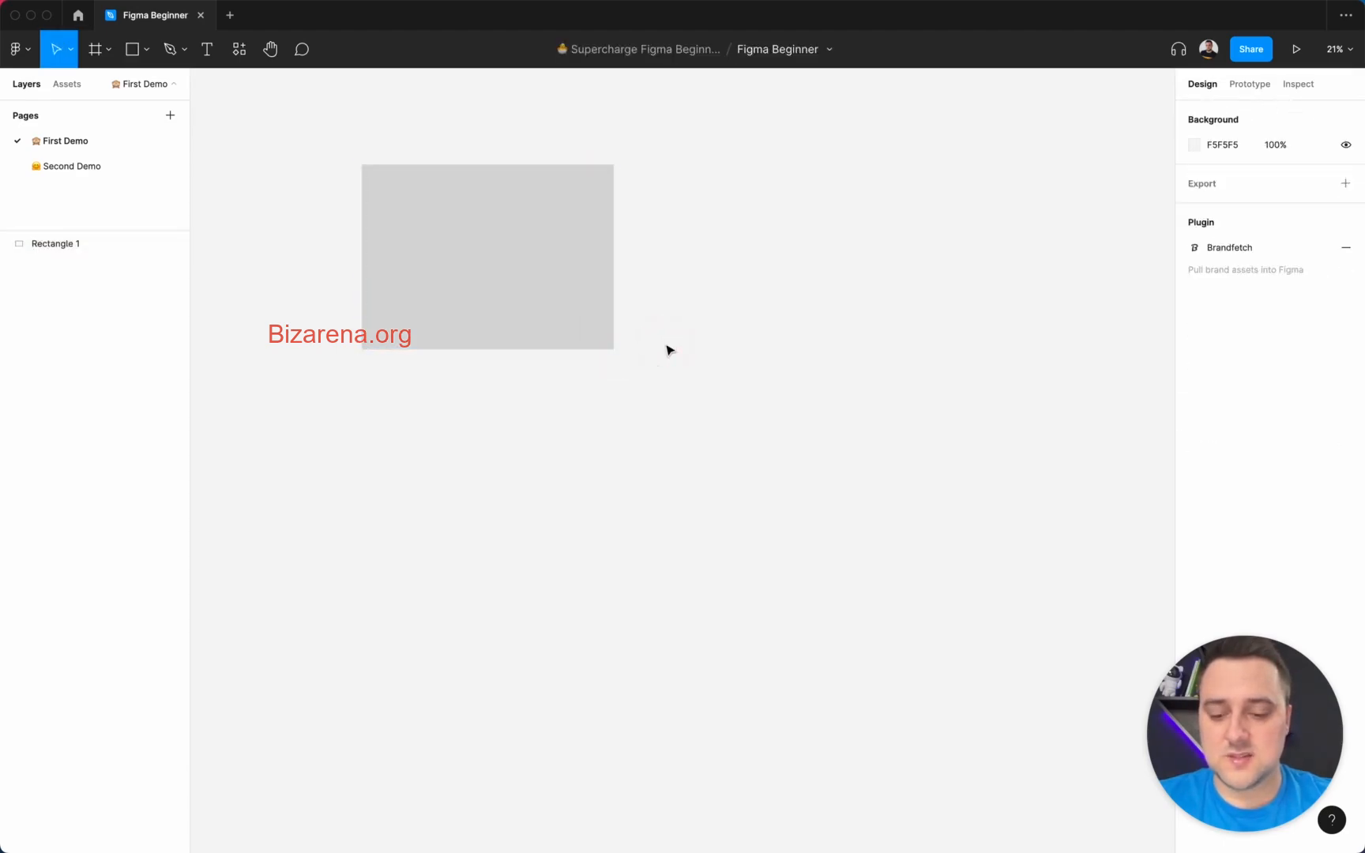
drag(465, 229, 522, 308)
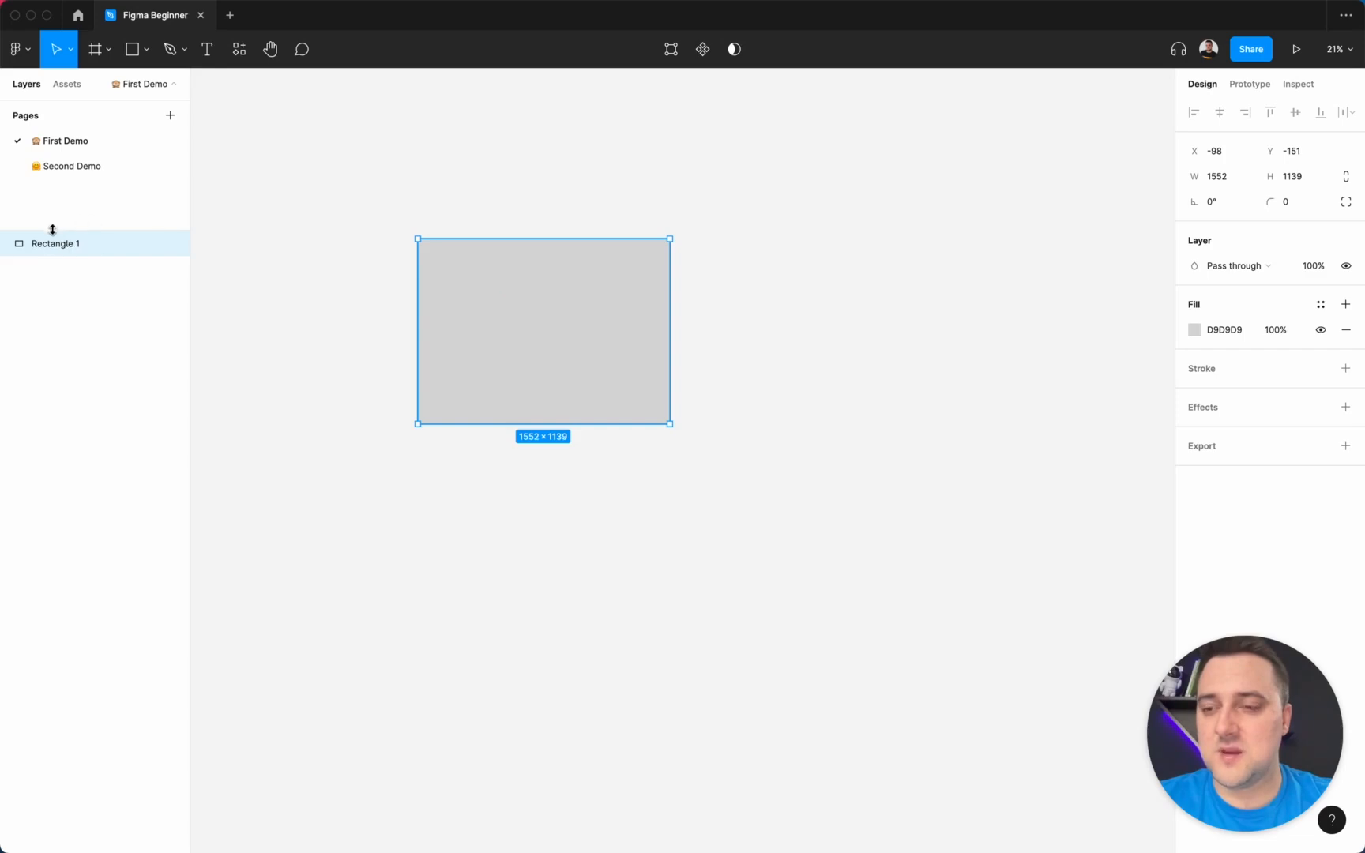
Step: Collapse the page list to view only the page's layers and expand it again
click(155, 84)
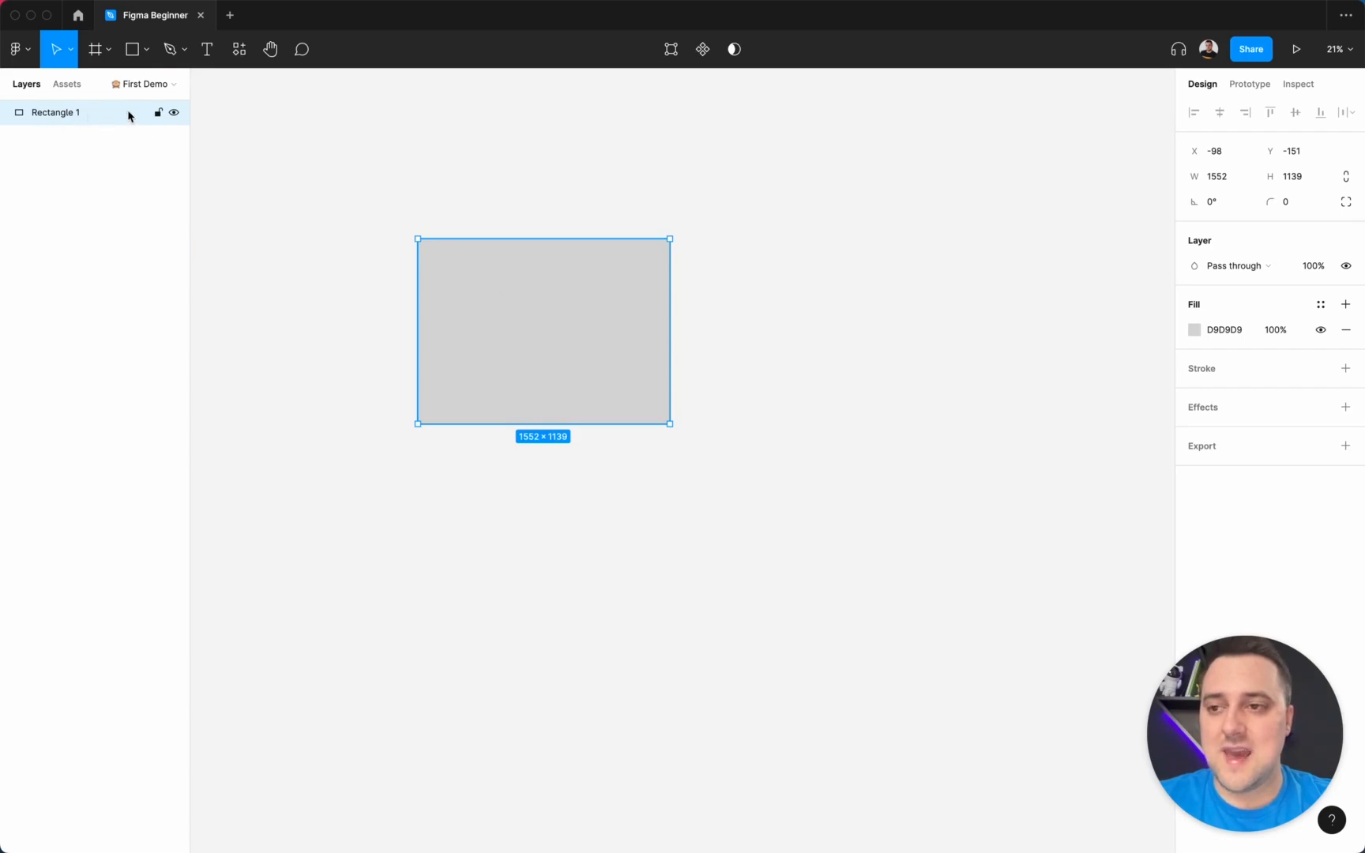
click(134, 88)
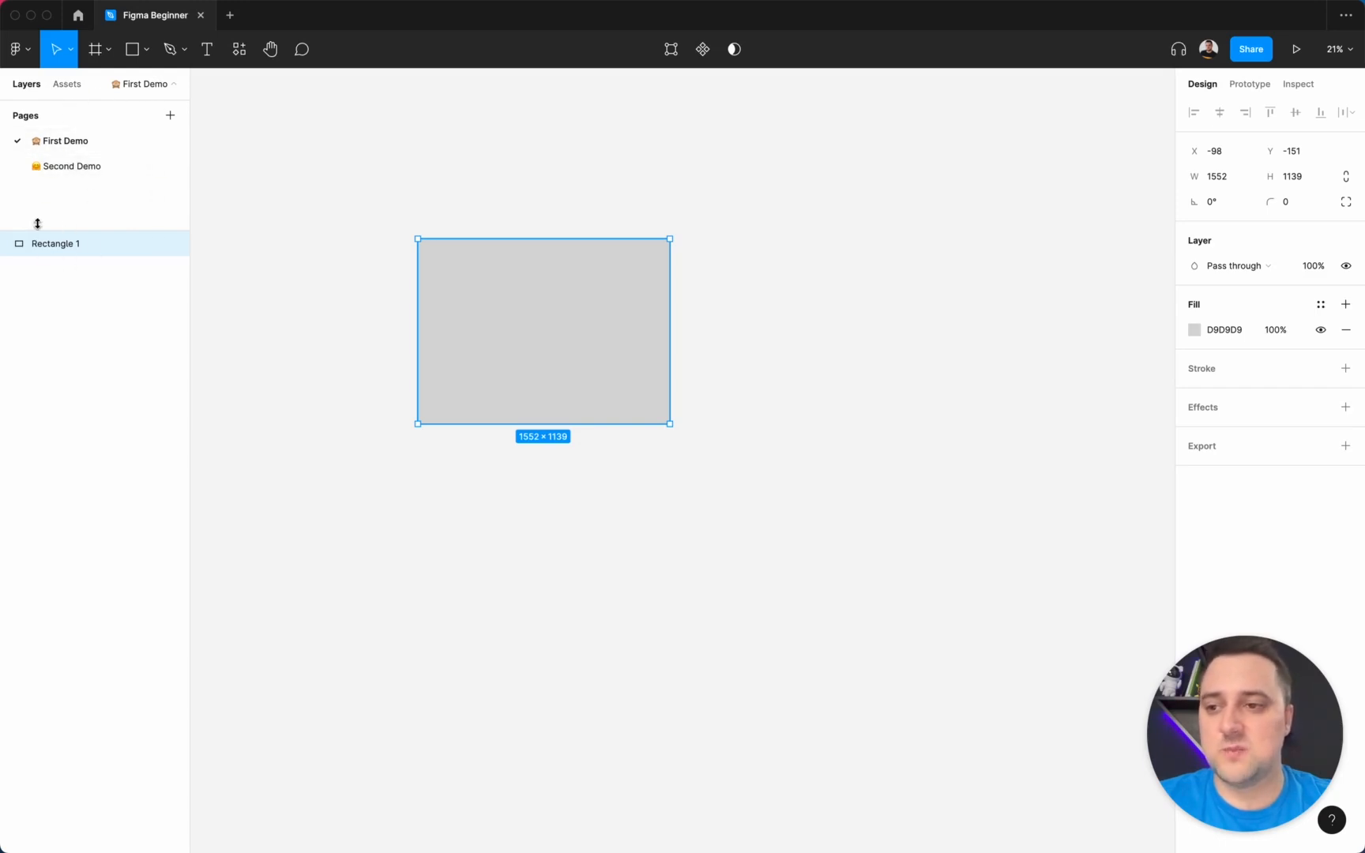
click(106, 305)
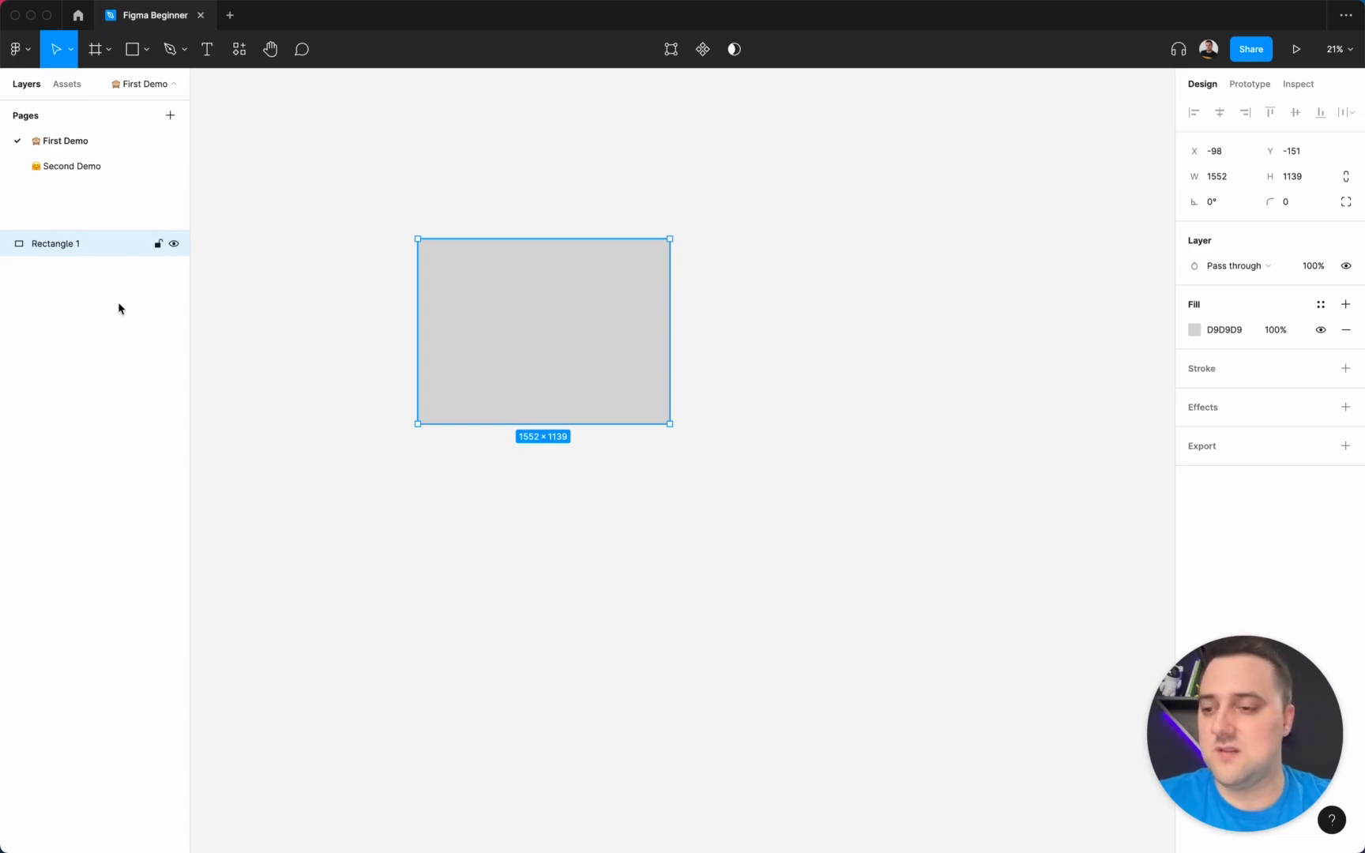
Step: Rename the rectangle's layer to "Rectangle Demo"
double_click(82, 246)
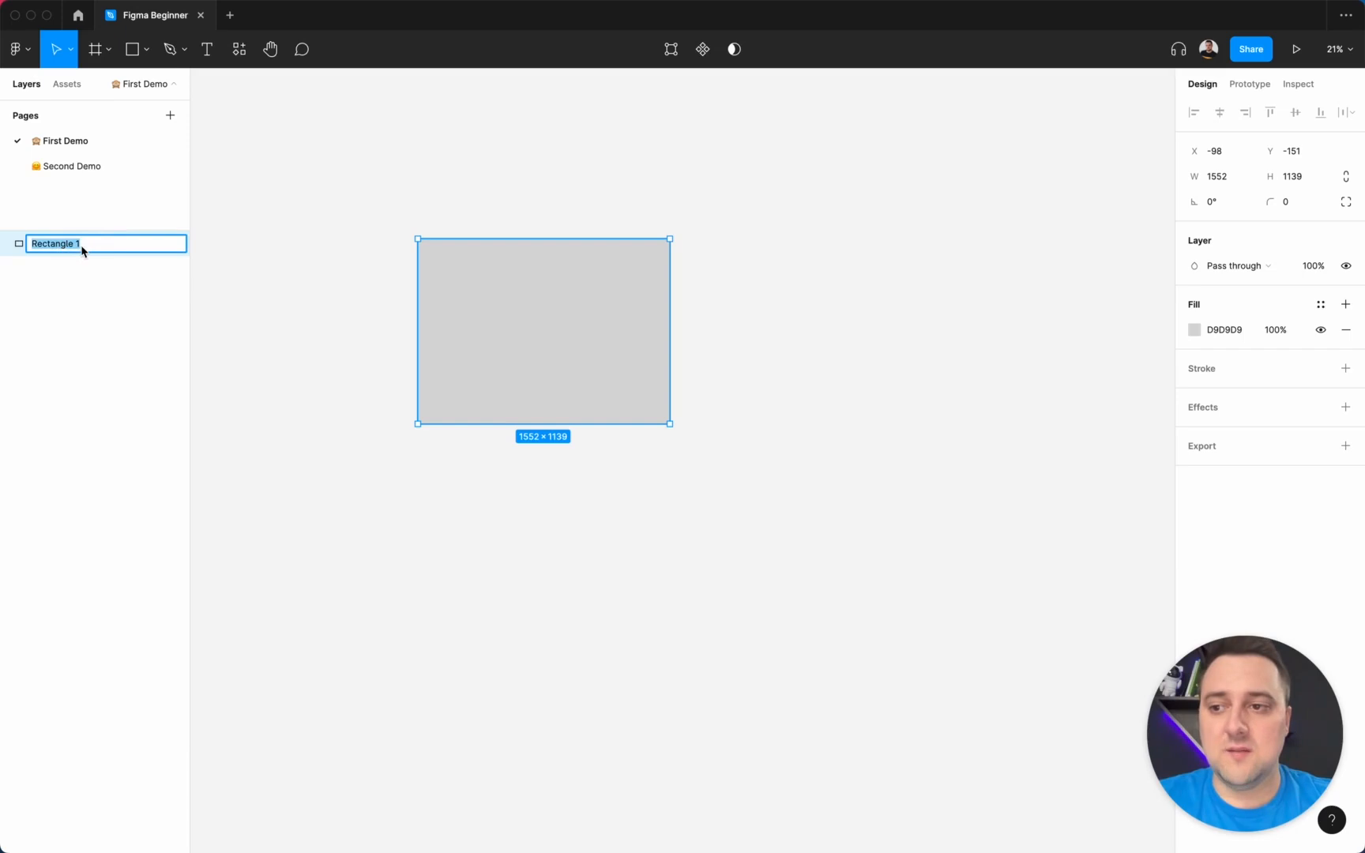
click(85, 287)
double_click(79, 245)
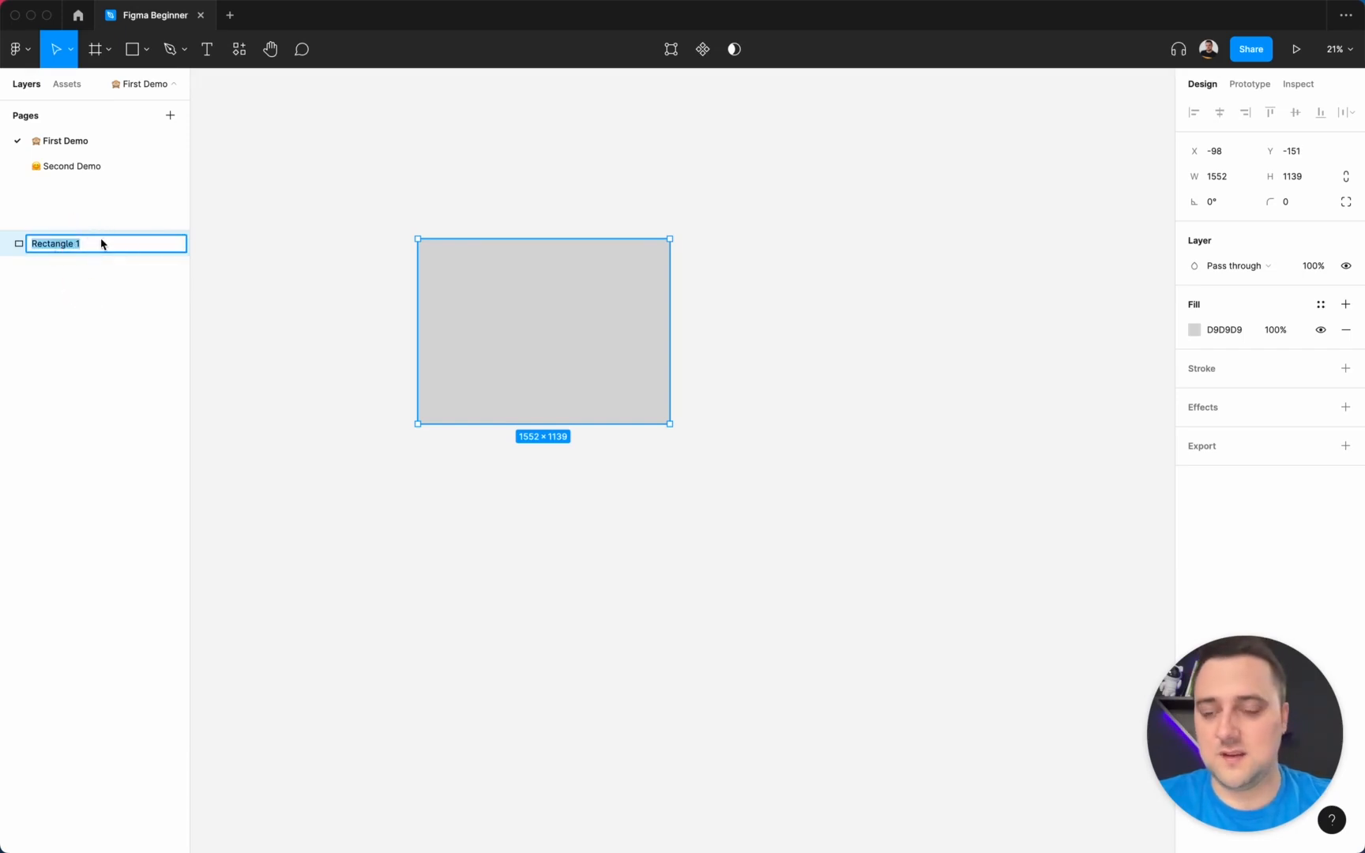
text(Name)
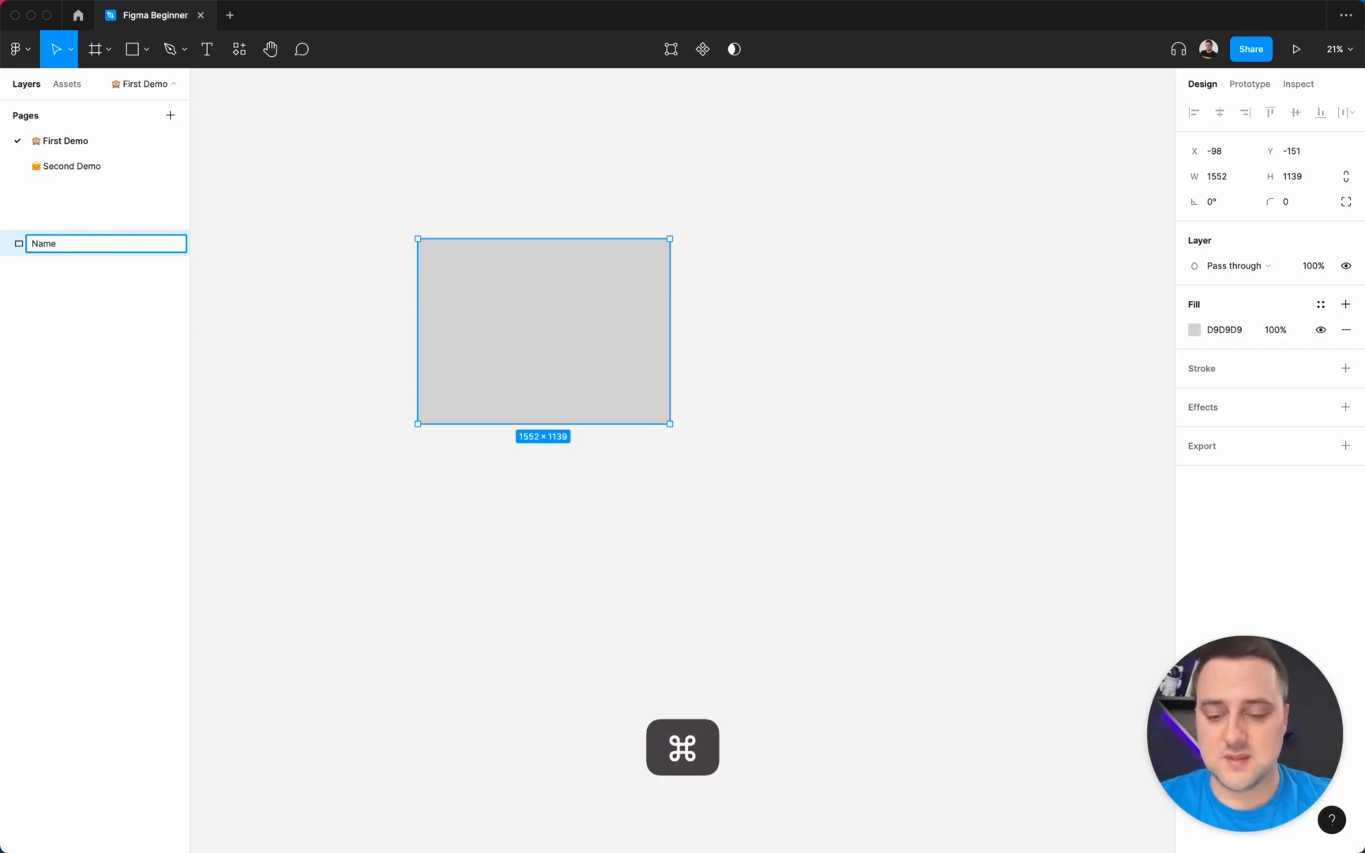
key(super+a)
text(Rectangle)
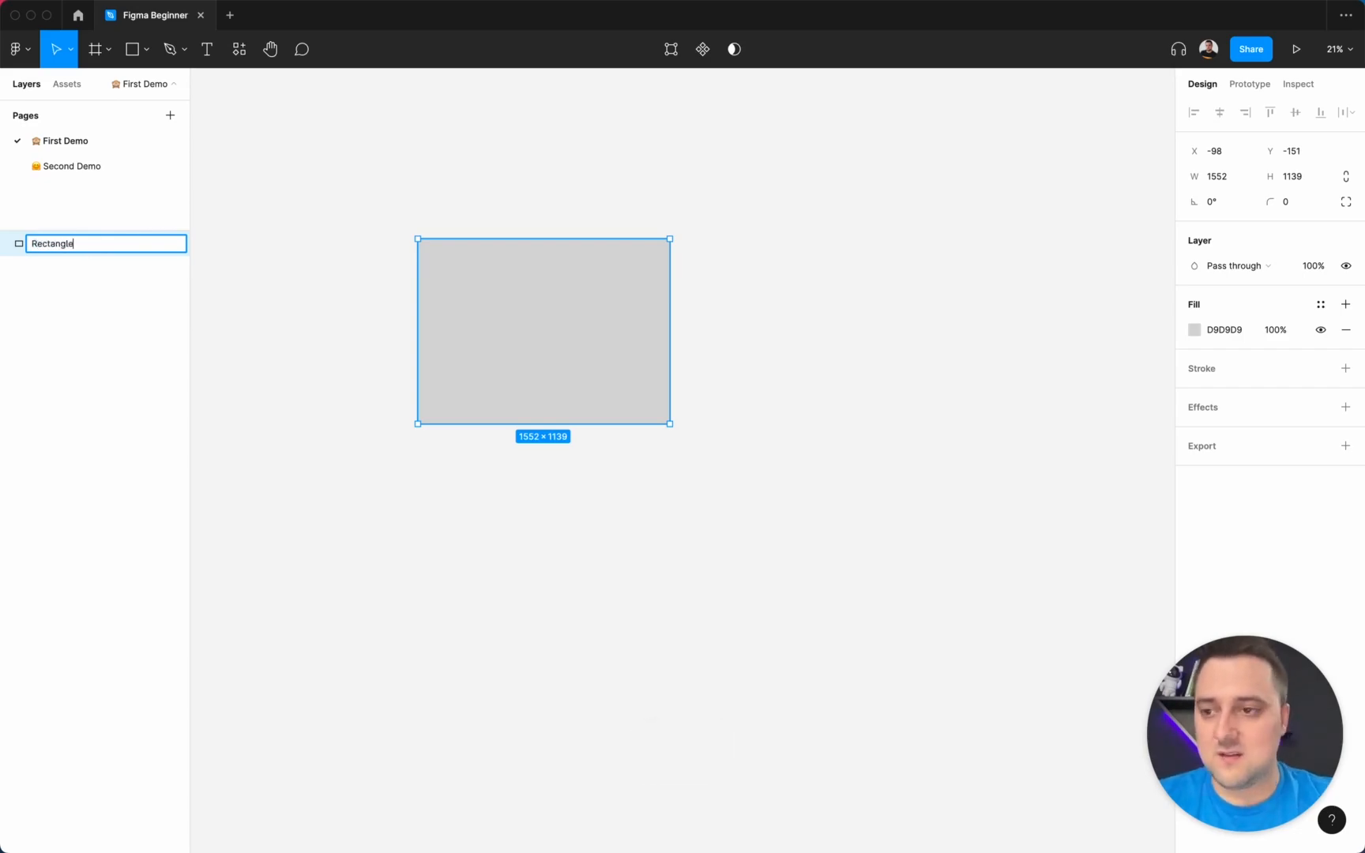
text( Demo)
key(Return)
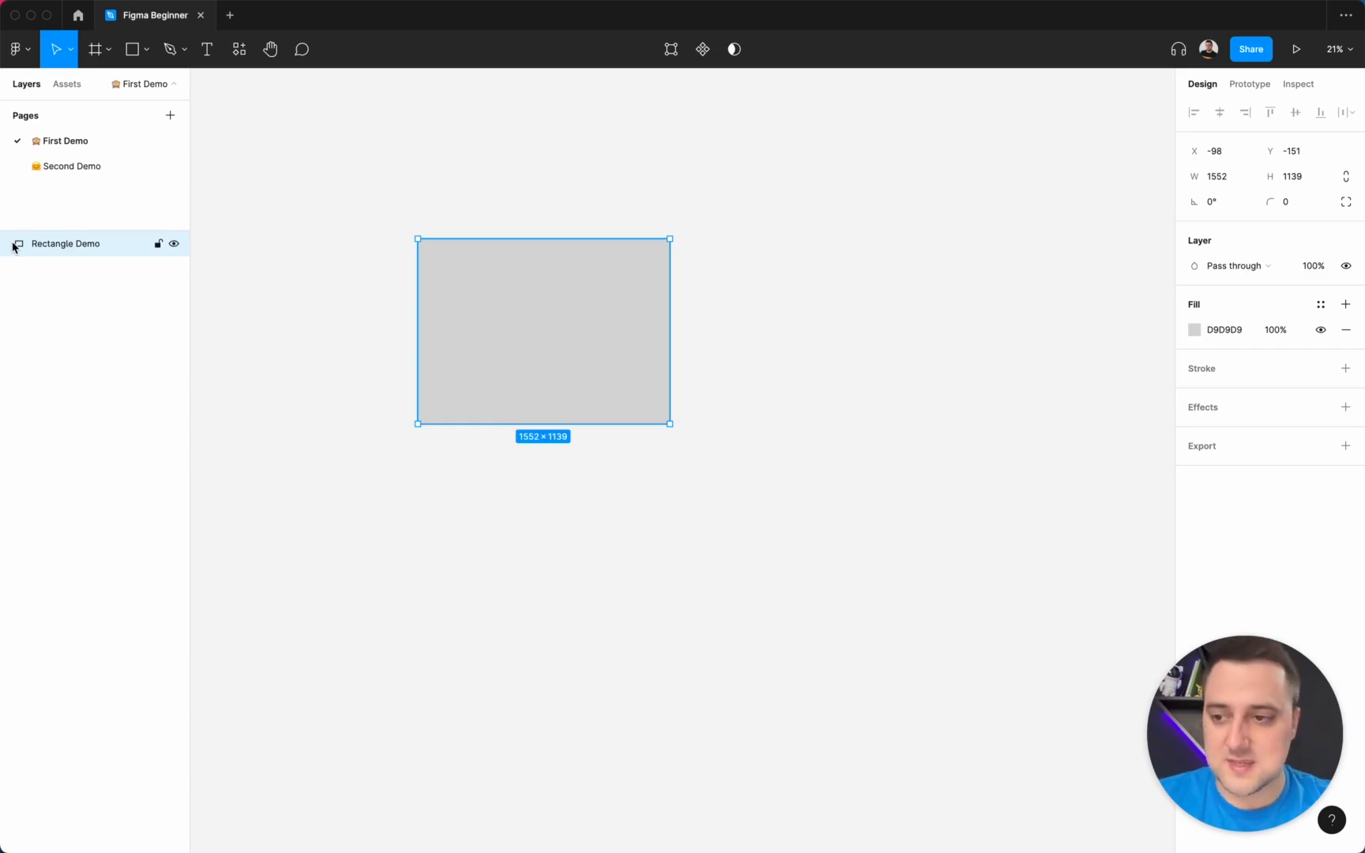
Step: Lock the Rectangle Demo layer and try to move and select the rectangle on the canvas
click(159, 244)
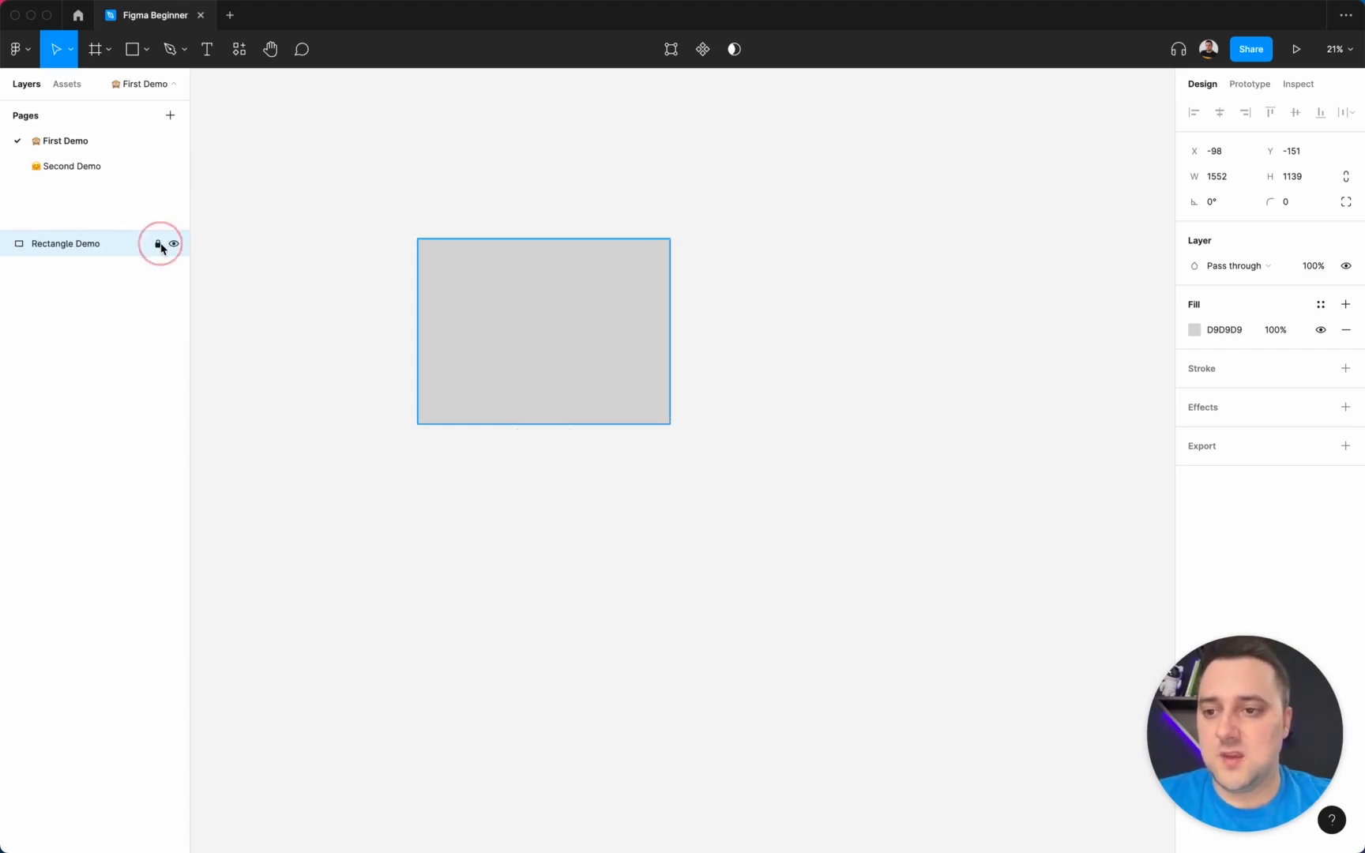
click(159, 245)
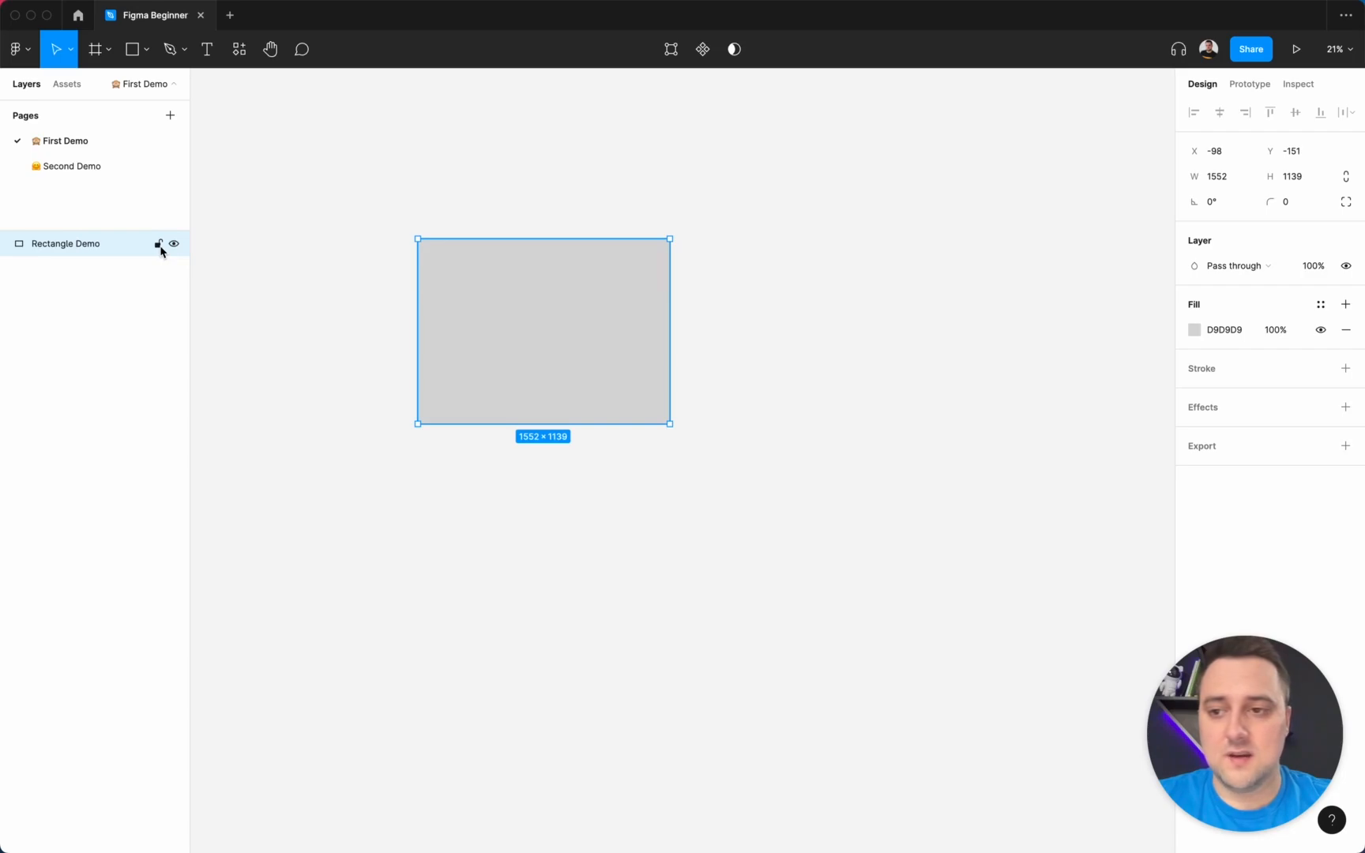
click(159, 247)
click(640, 186)
drag(551, 365, 458, 75)
drag(293, 315, 793, 540)
drag(646, 431, 387, 91)
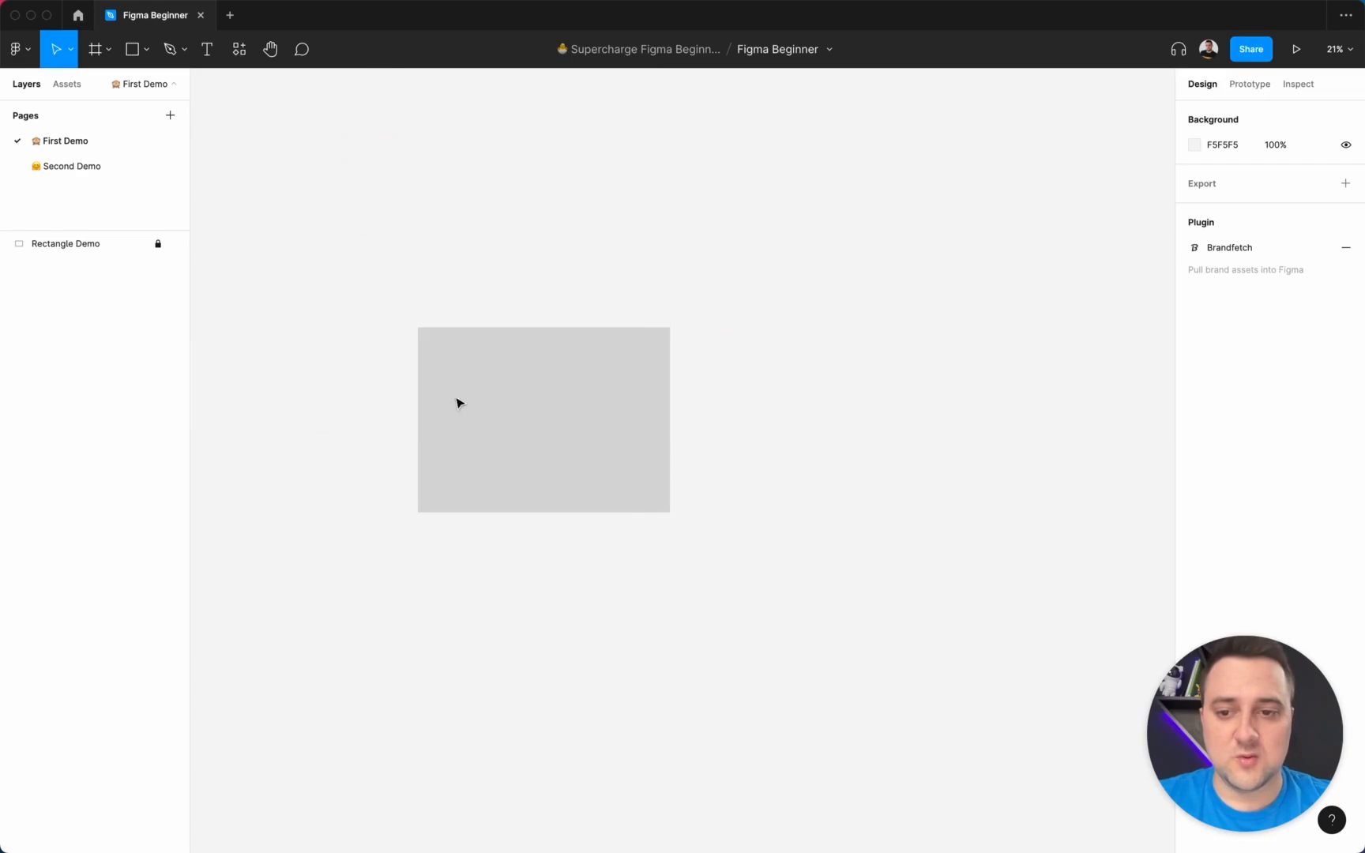
drag(314, 289, 621, 414)
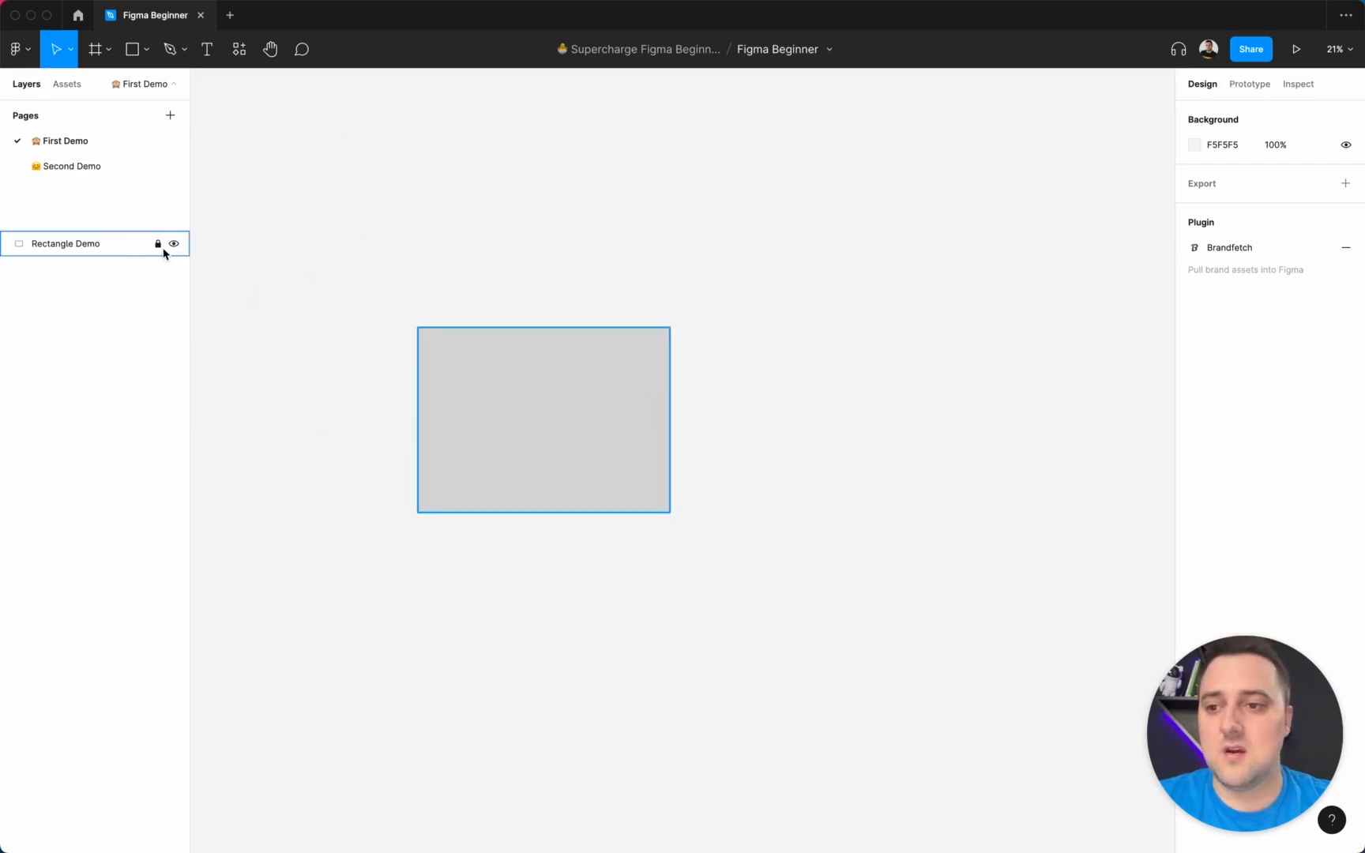
Step: Unlock the Rectangle Demo layer, move the rectangle to about X -69, Y -779 and deselect it
click(160, 246)
drag(518, 381, 594, 298)
click(215, 221)
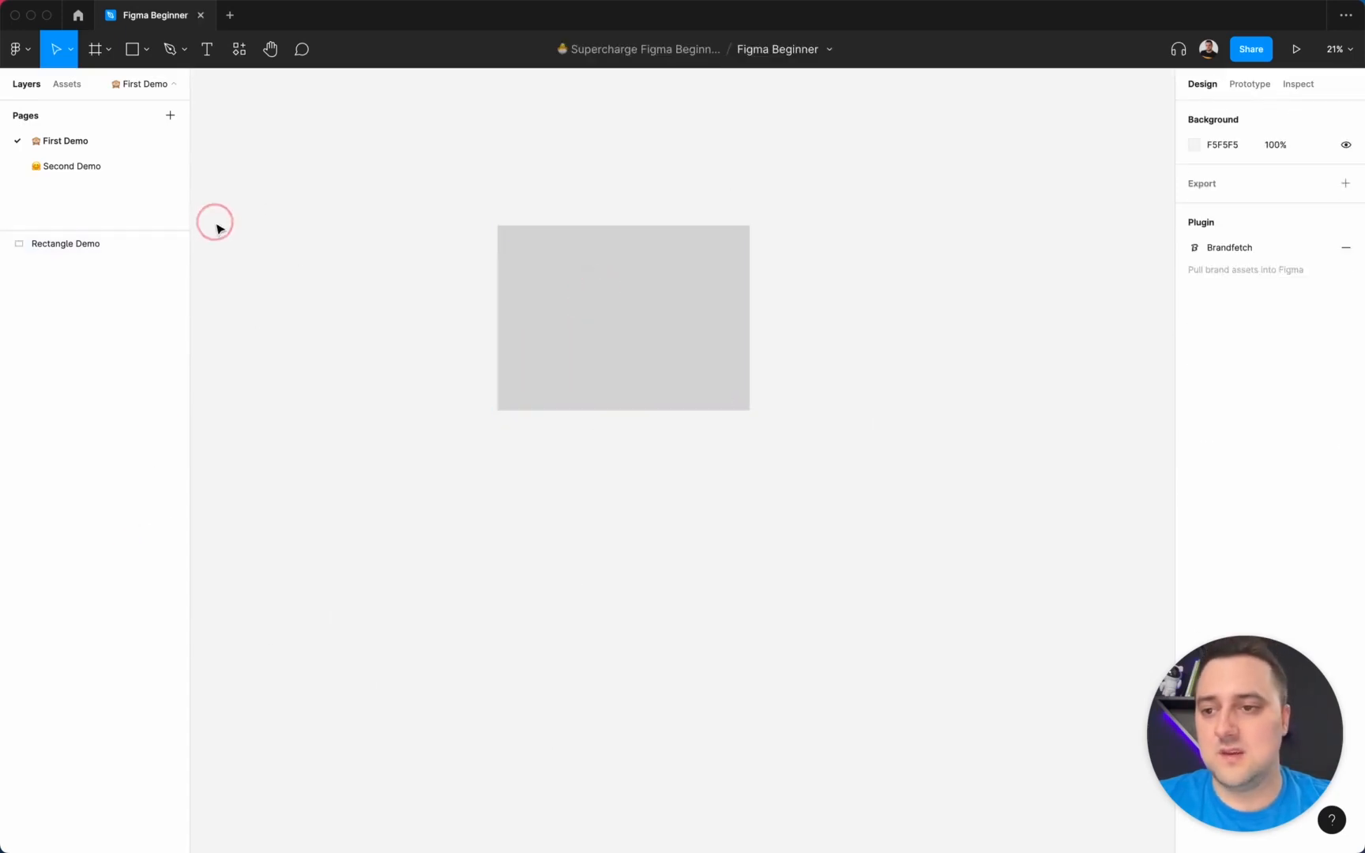
Step: Hide and show the Rectangle Demo layer several times, leaving it visible and deselected
click(174, 245)
click(173, 245)
click(175, 246)
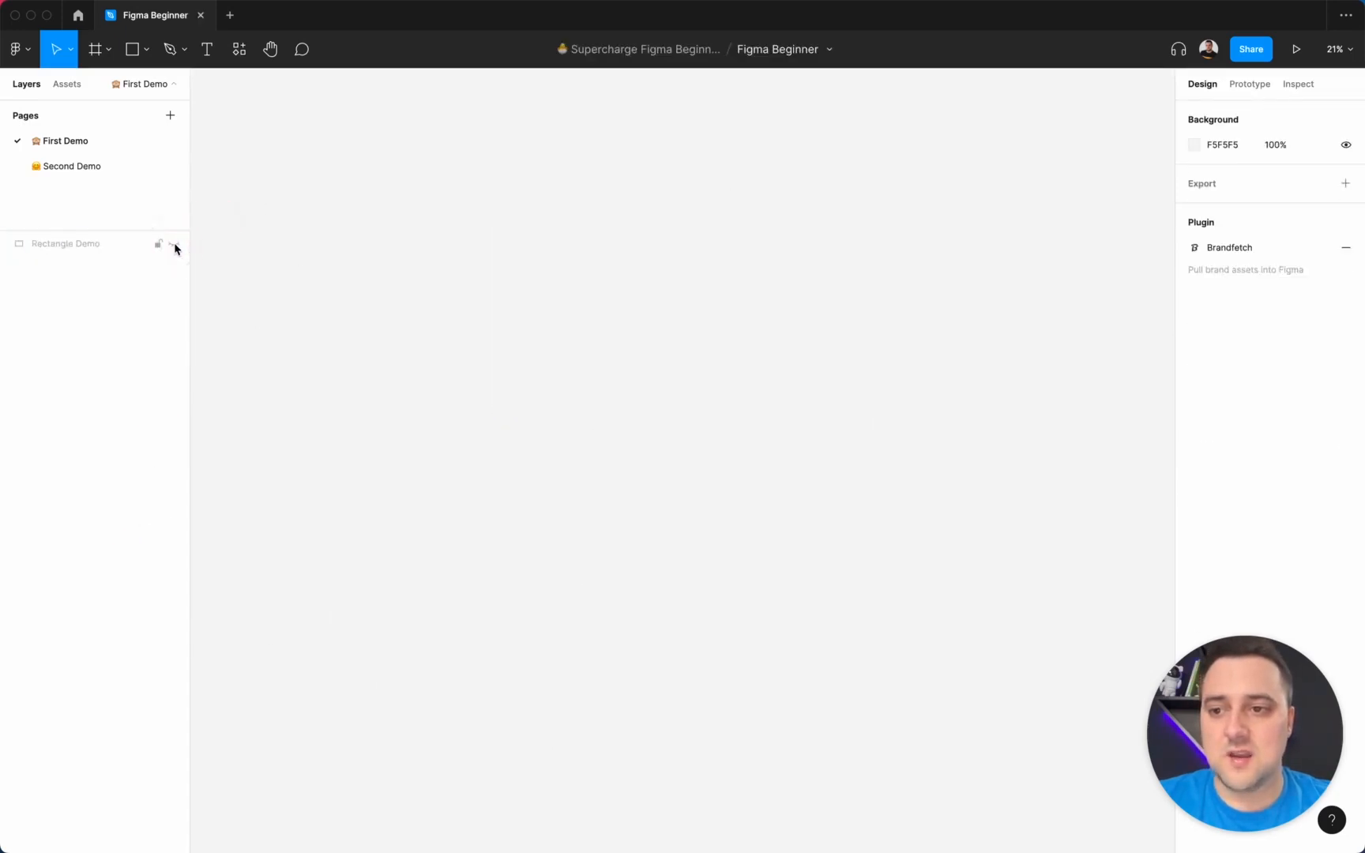
click(174, 245)
click(174, 245)
click(174, 246)
click(515, 271)
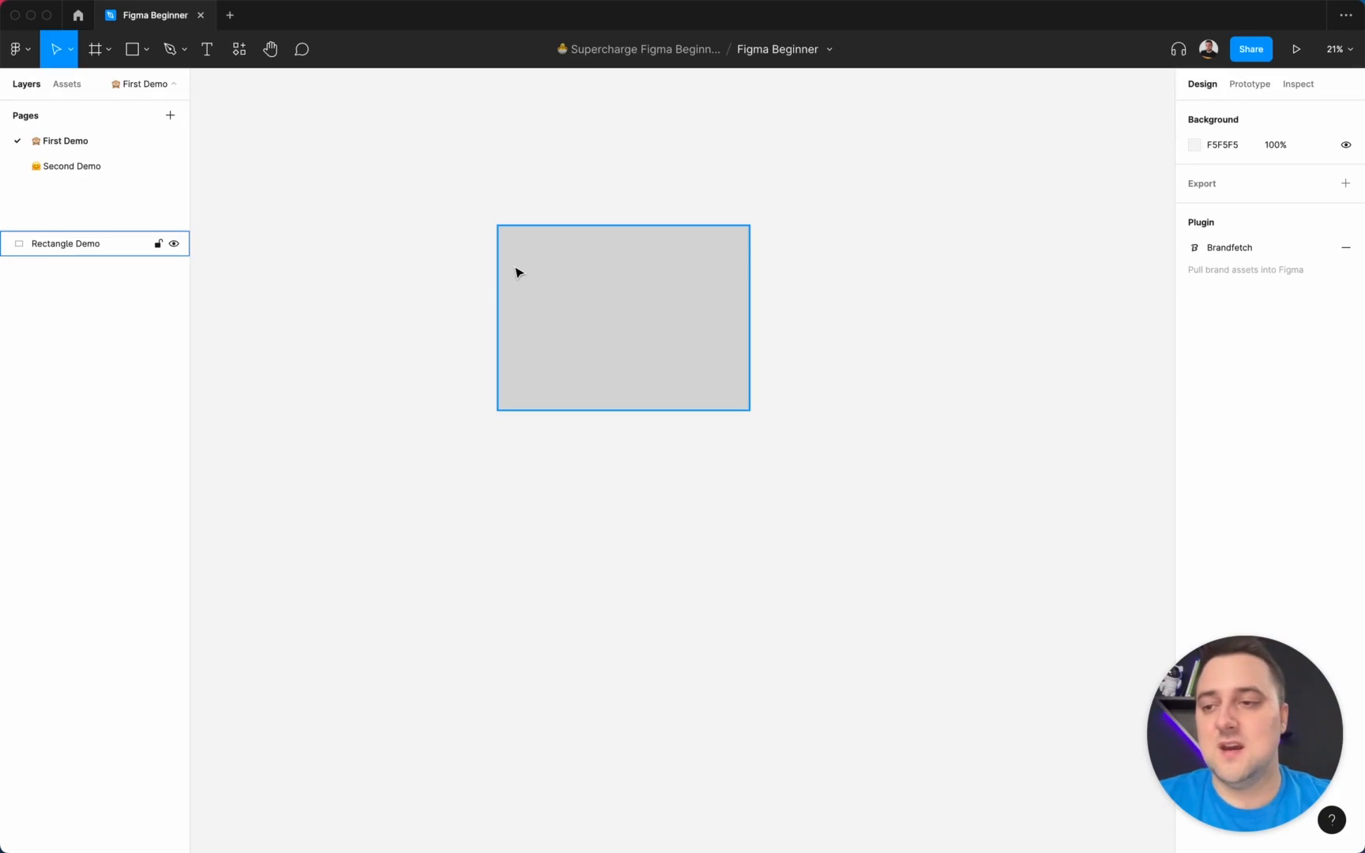
click(379, 275)
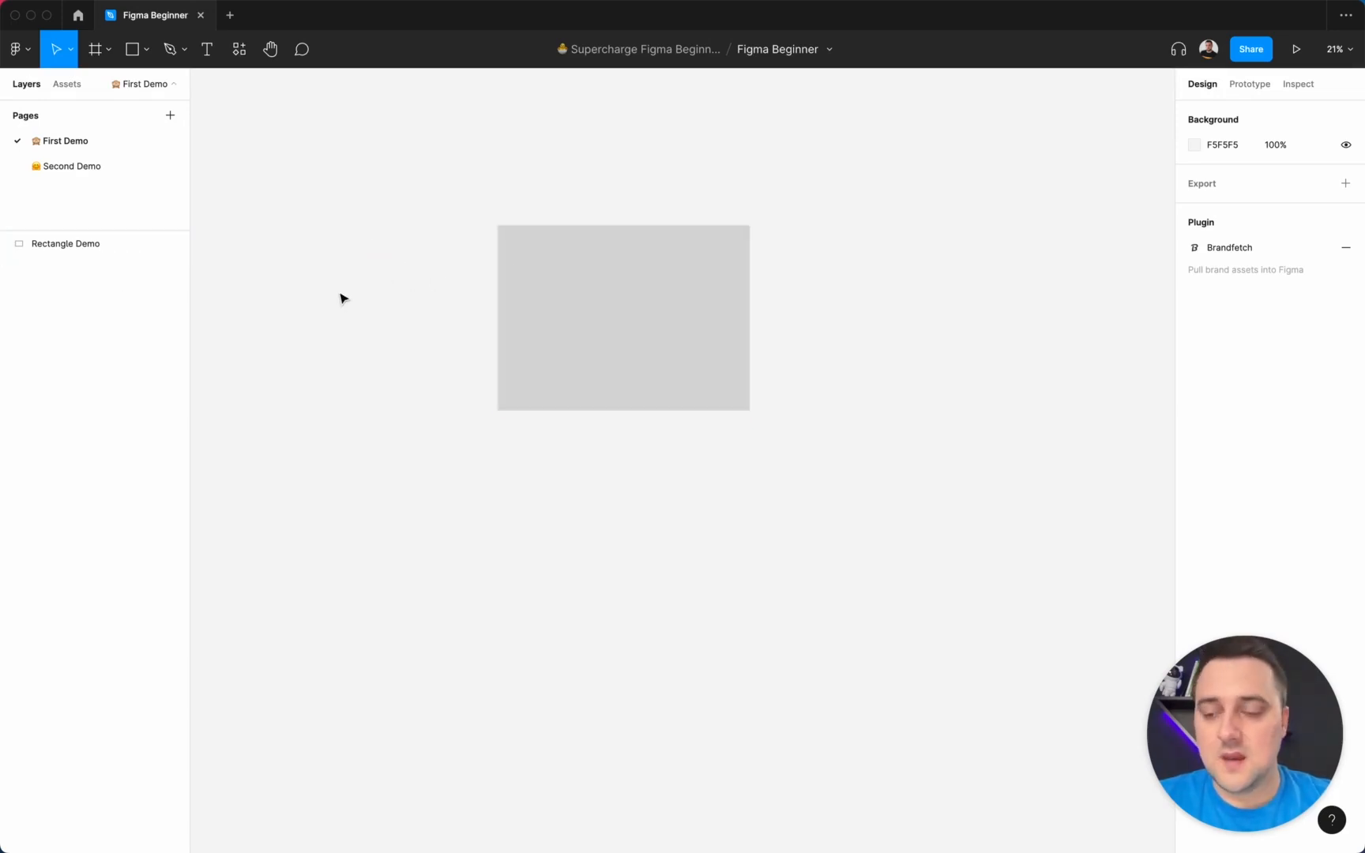
Step: Duplicate the rectangle and place the copy beside the original at about X 1711, Y -779
scroll(341, 298, right, 2)
ctrl+scroll(342, 299, down, 5)
click(435, 299)
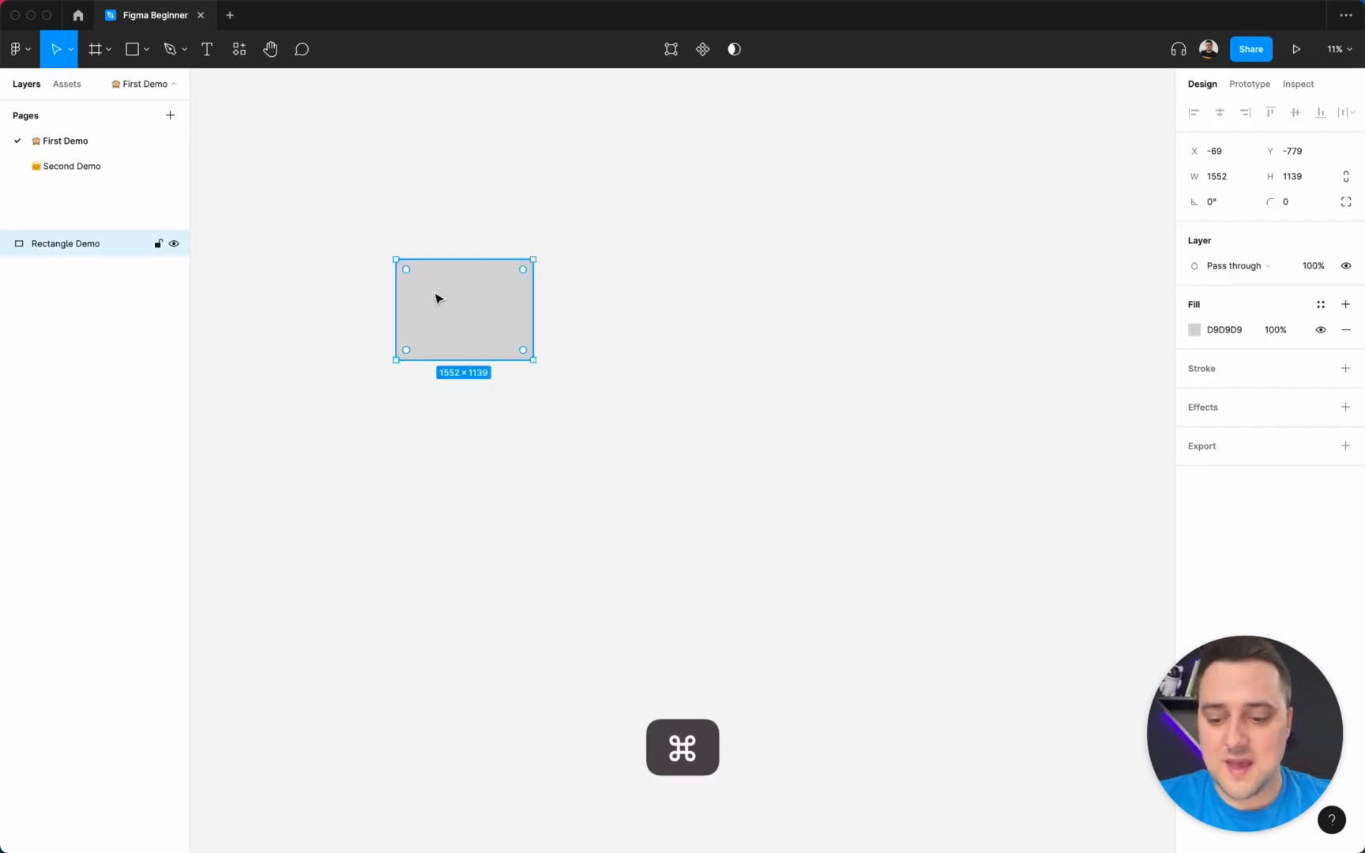
key(super+d)
drag(436, 298, 595, 295)
click(634, 455)
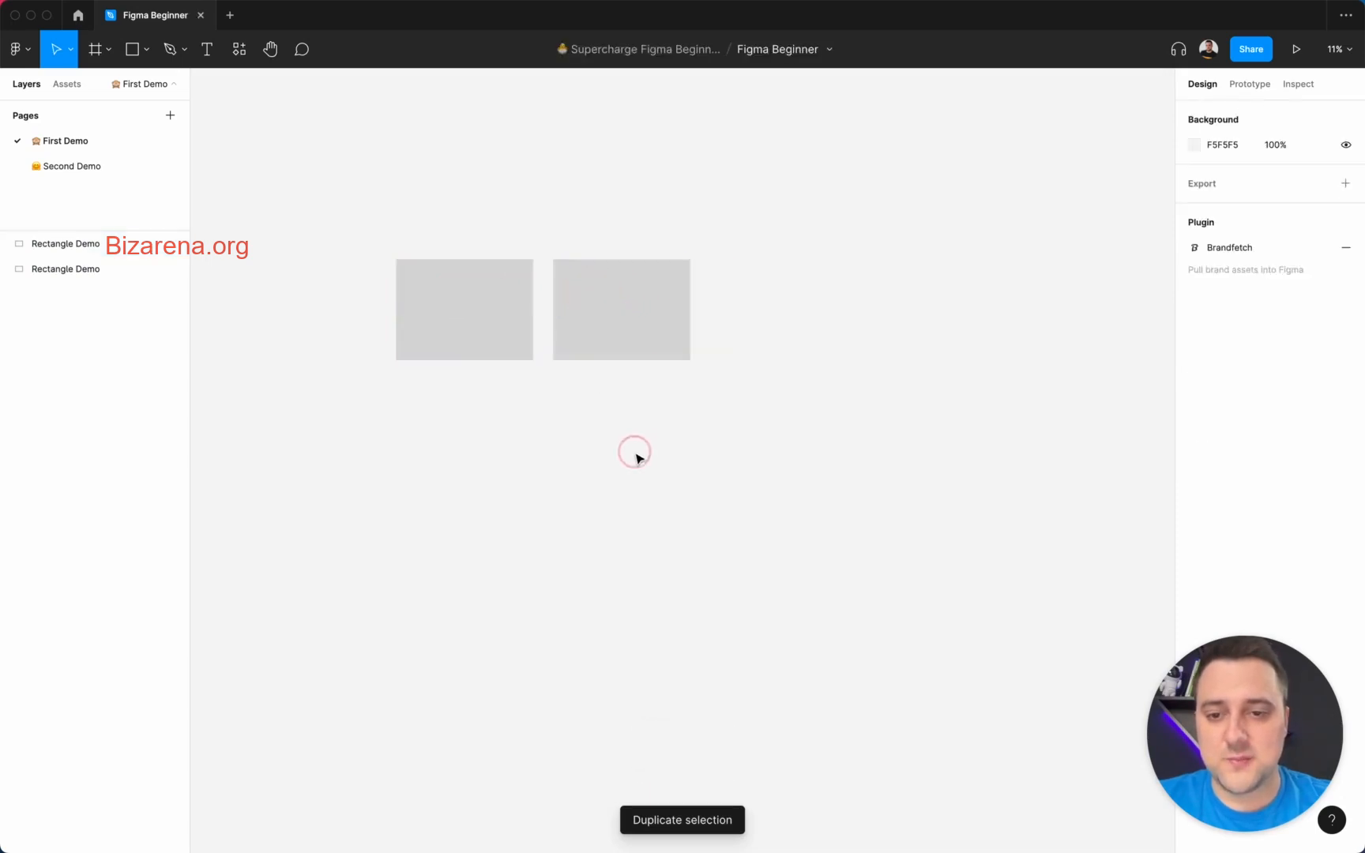
Step: Group the two rectangles and deselect the group
drag(750, 461, 493, 339)
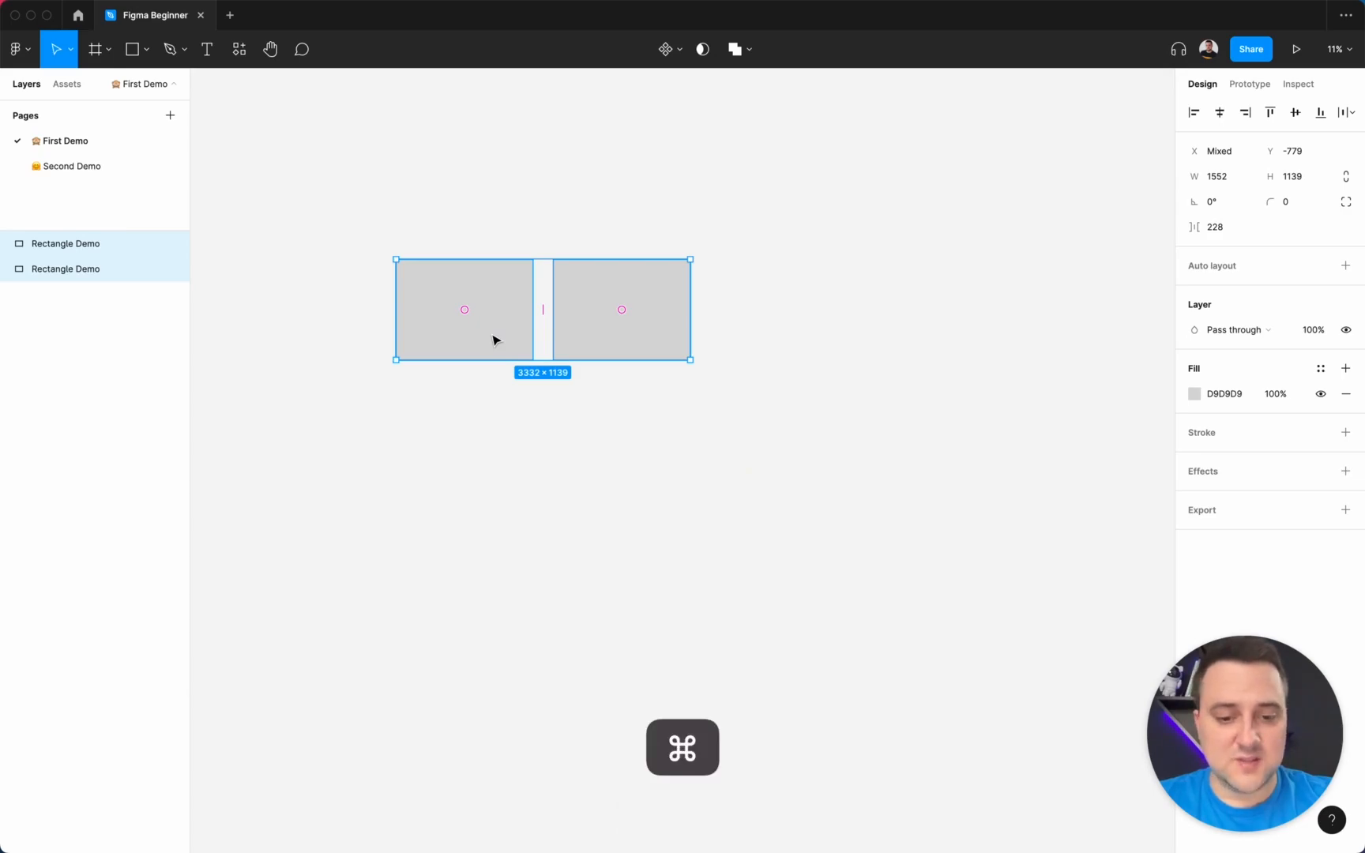
key(super+g)
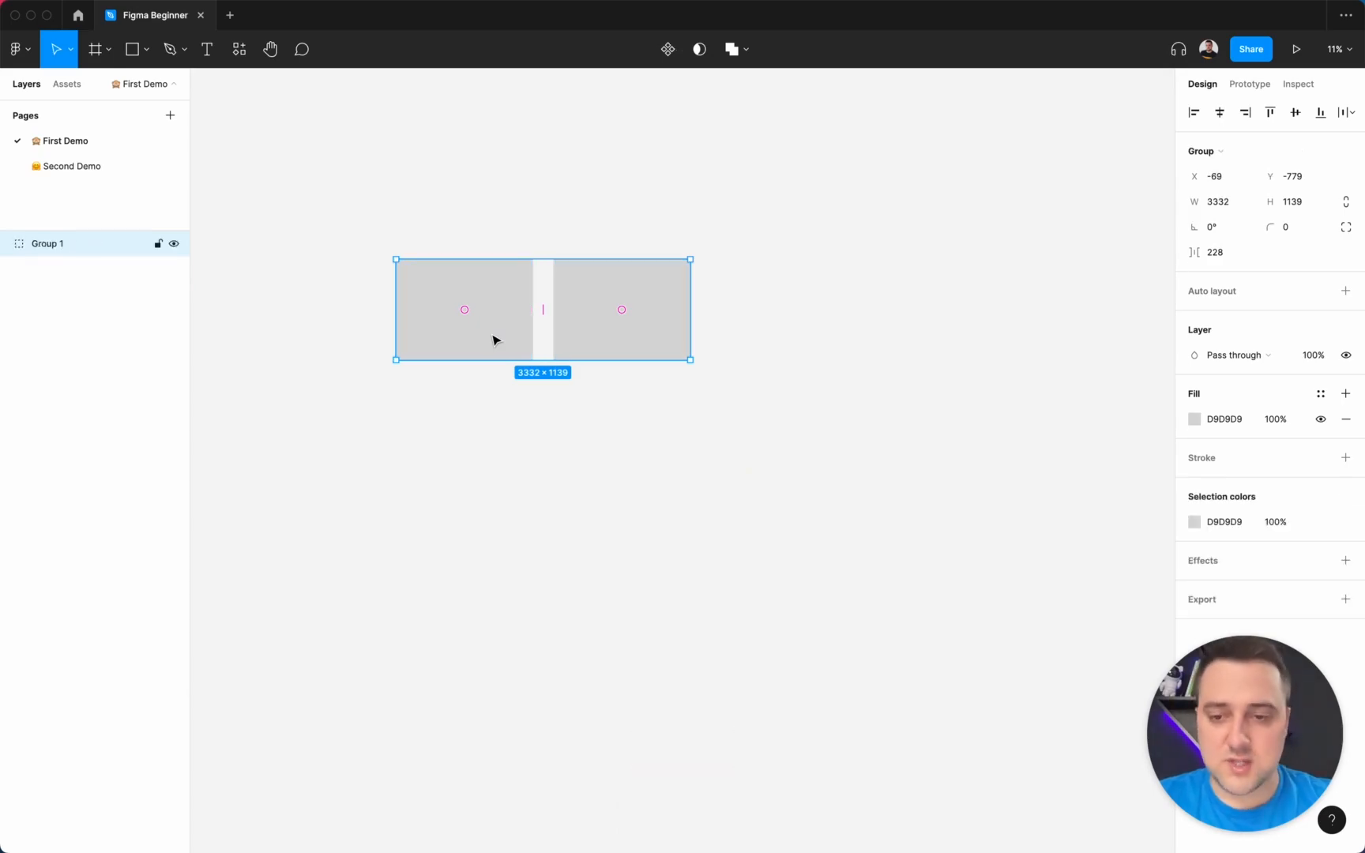
click(590, 435)
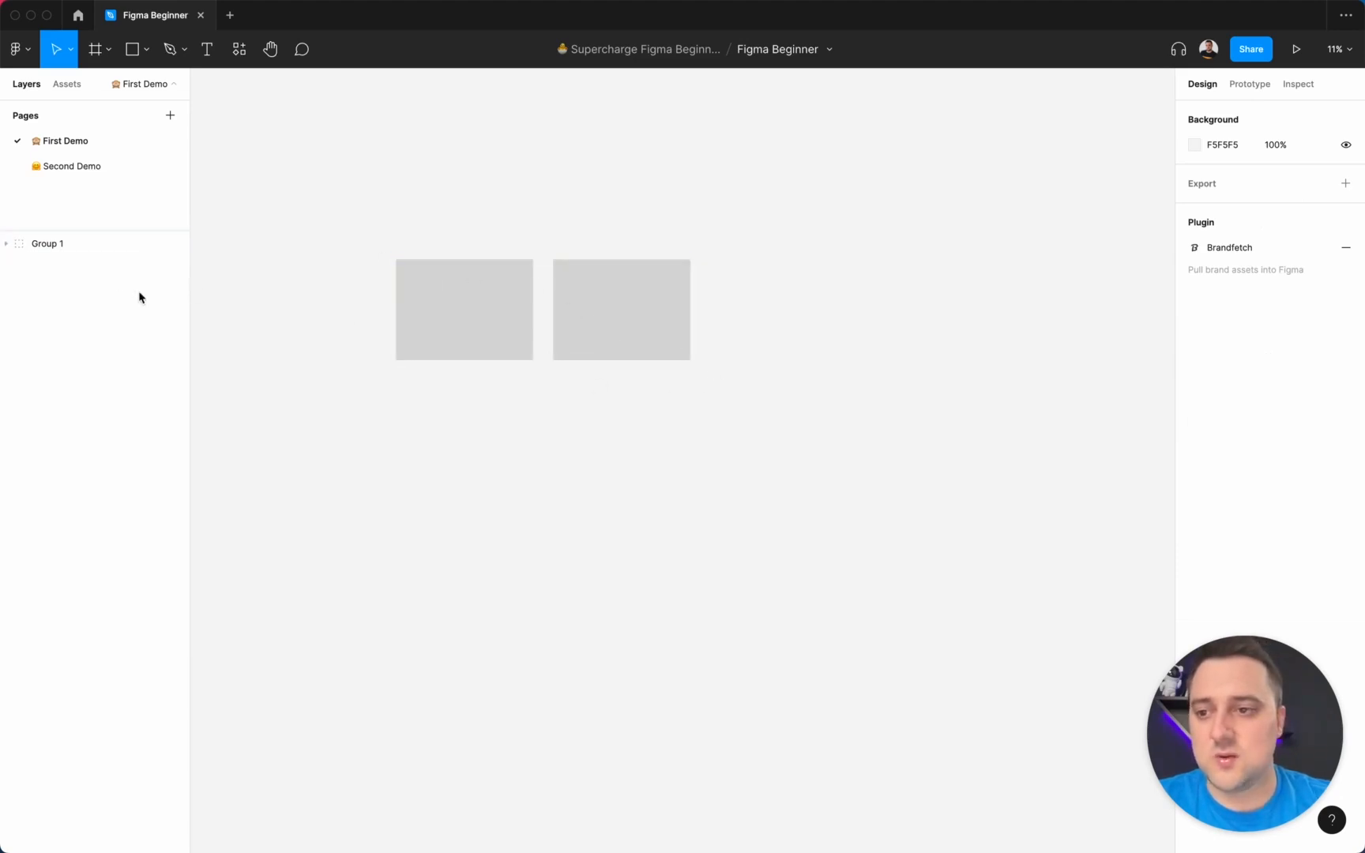
Step: Expand and collapse Group 1 in the layer list, ending with its nested layers shown
click(6, 244)
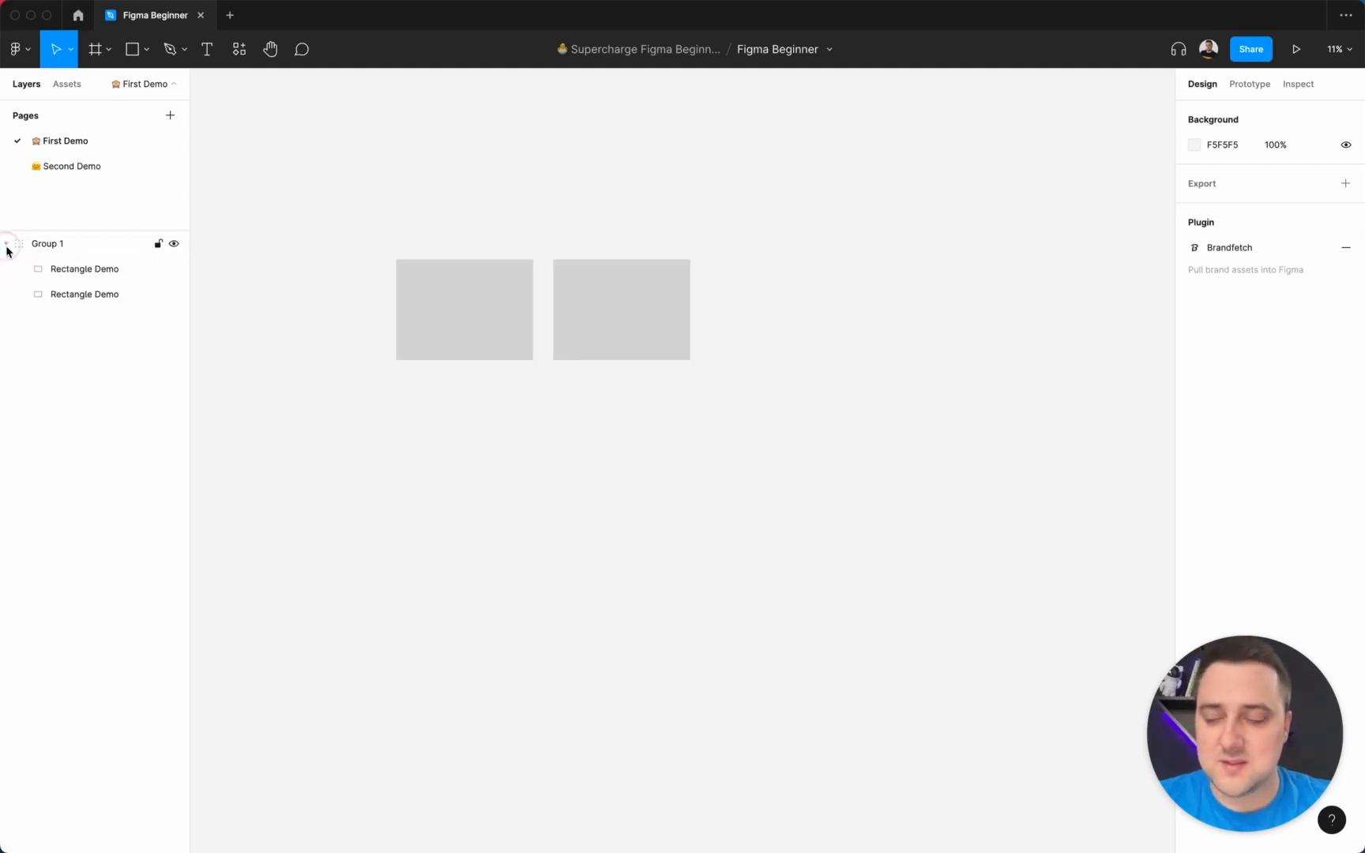
click(7, 244)
click(6, 245)
click(6, 245)
click(7, 245)
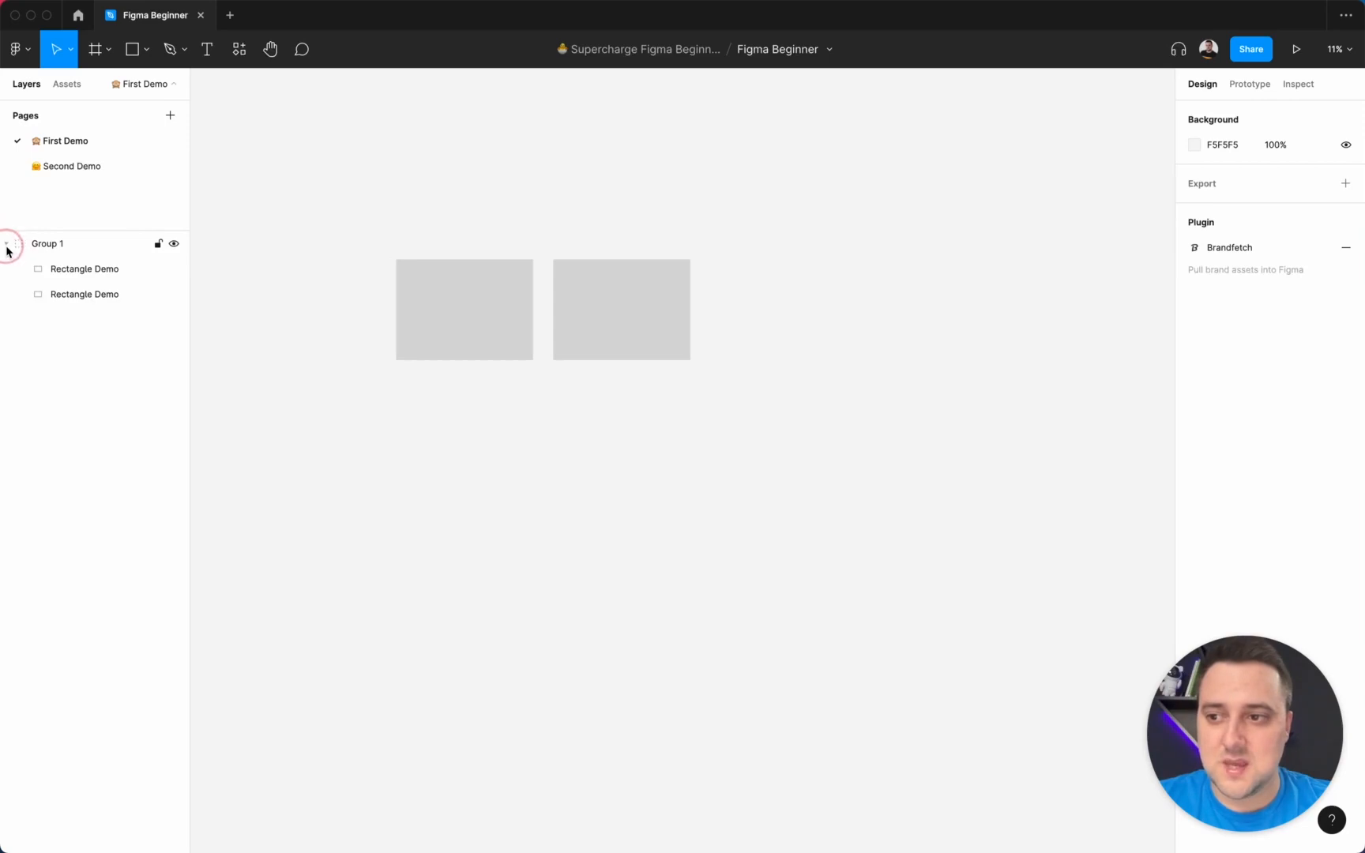
Step: Select each nested rectangle and the whole group in turn to examine how layers match canvas objects, then clear the selection
click(74, 294)
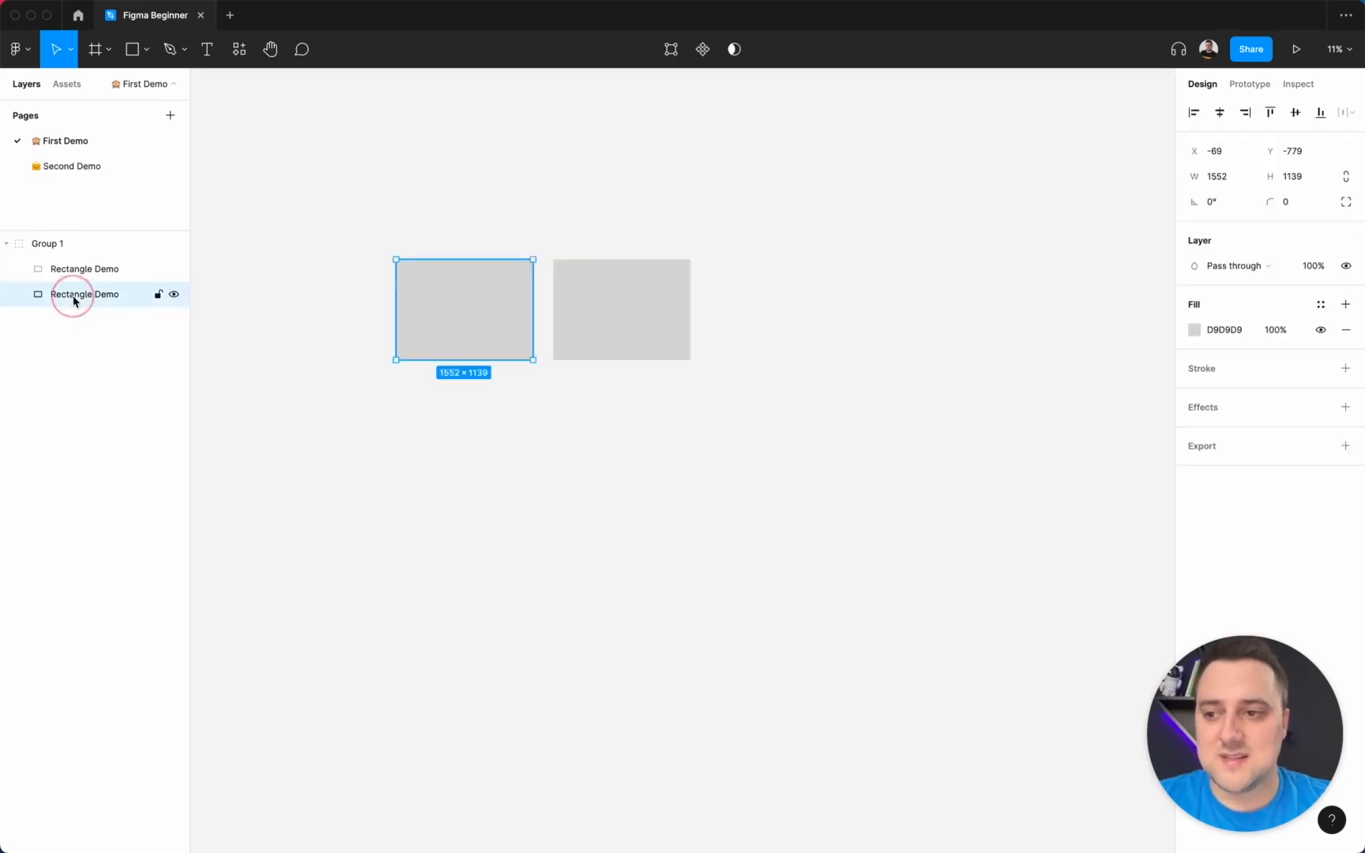
click(74, 269)
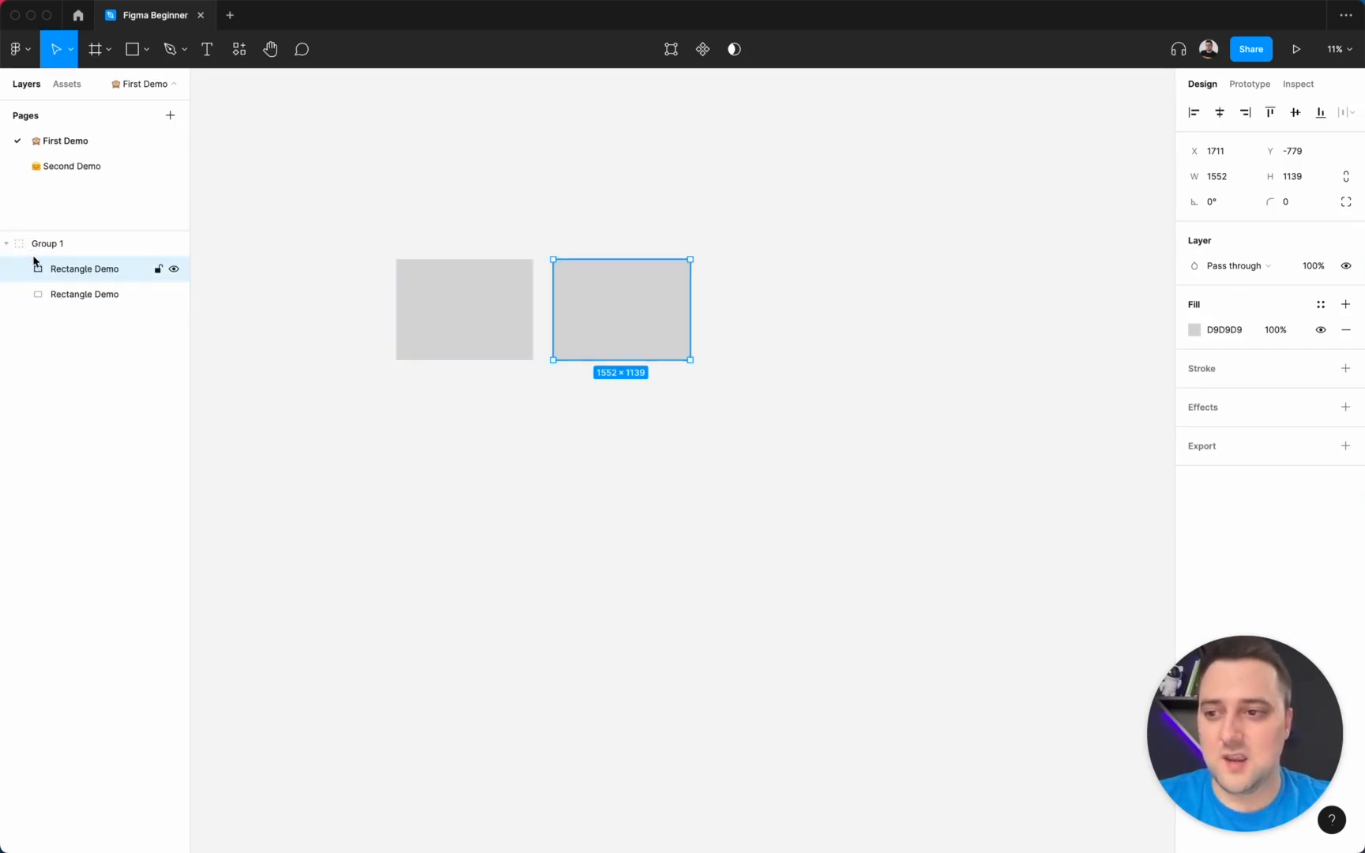
click(76, 294)
click(76, 246)
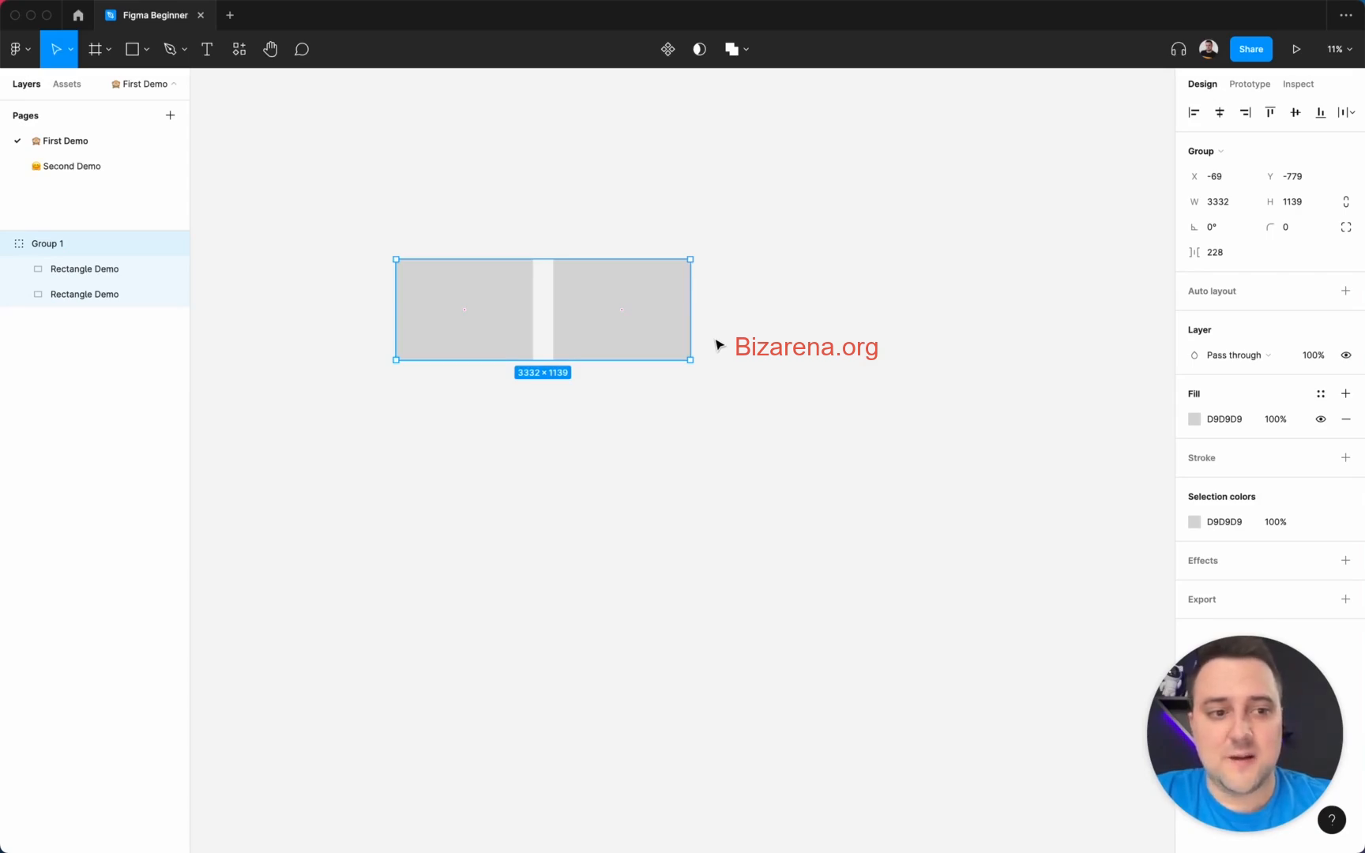
double_click(664, 281)
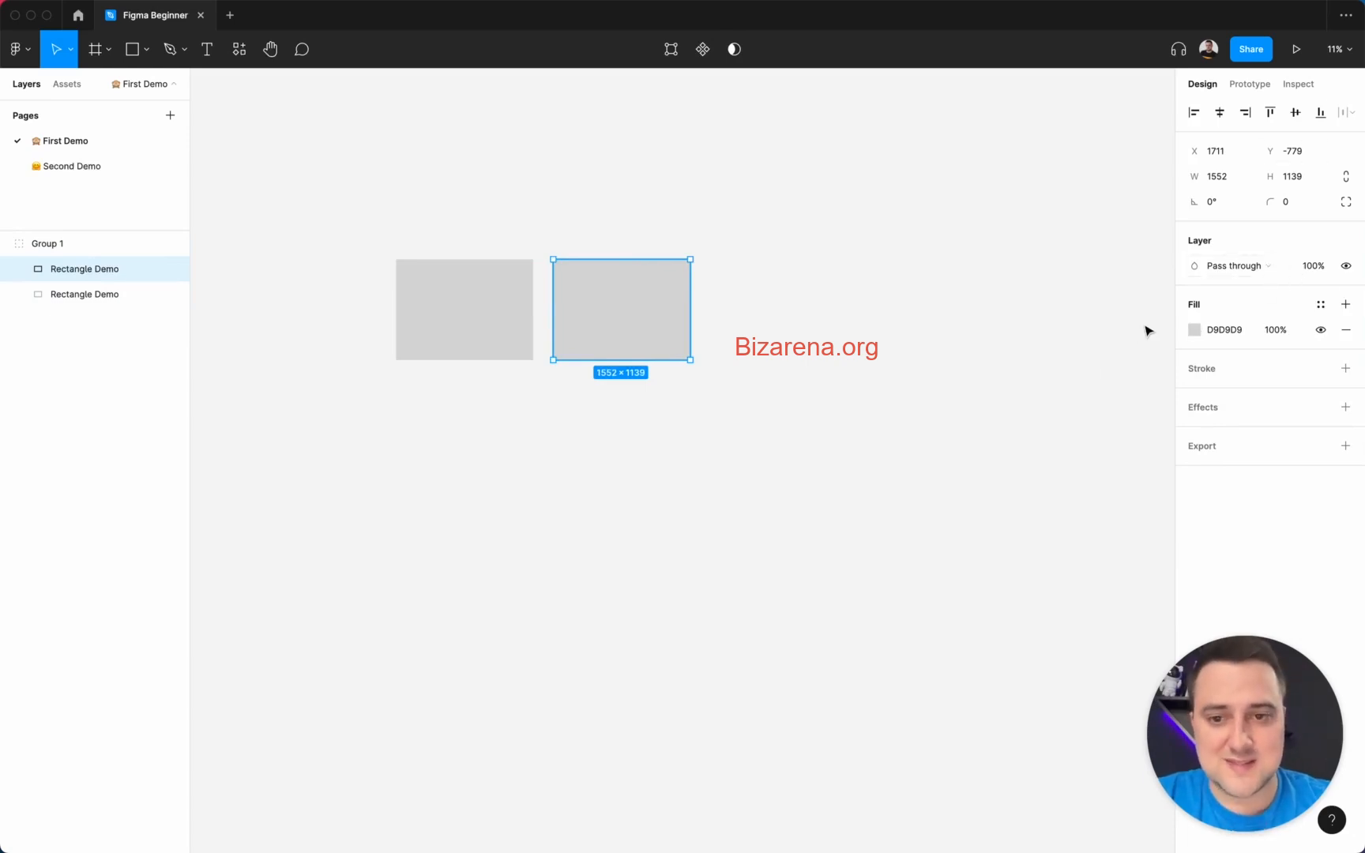
click(533, 210)
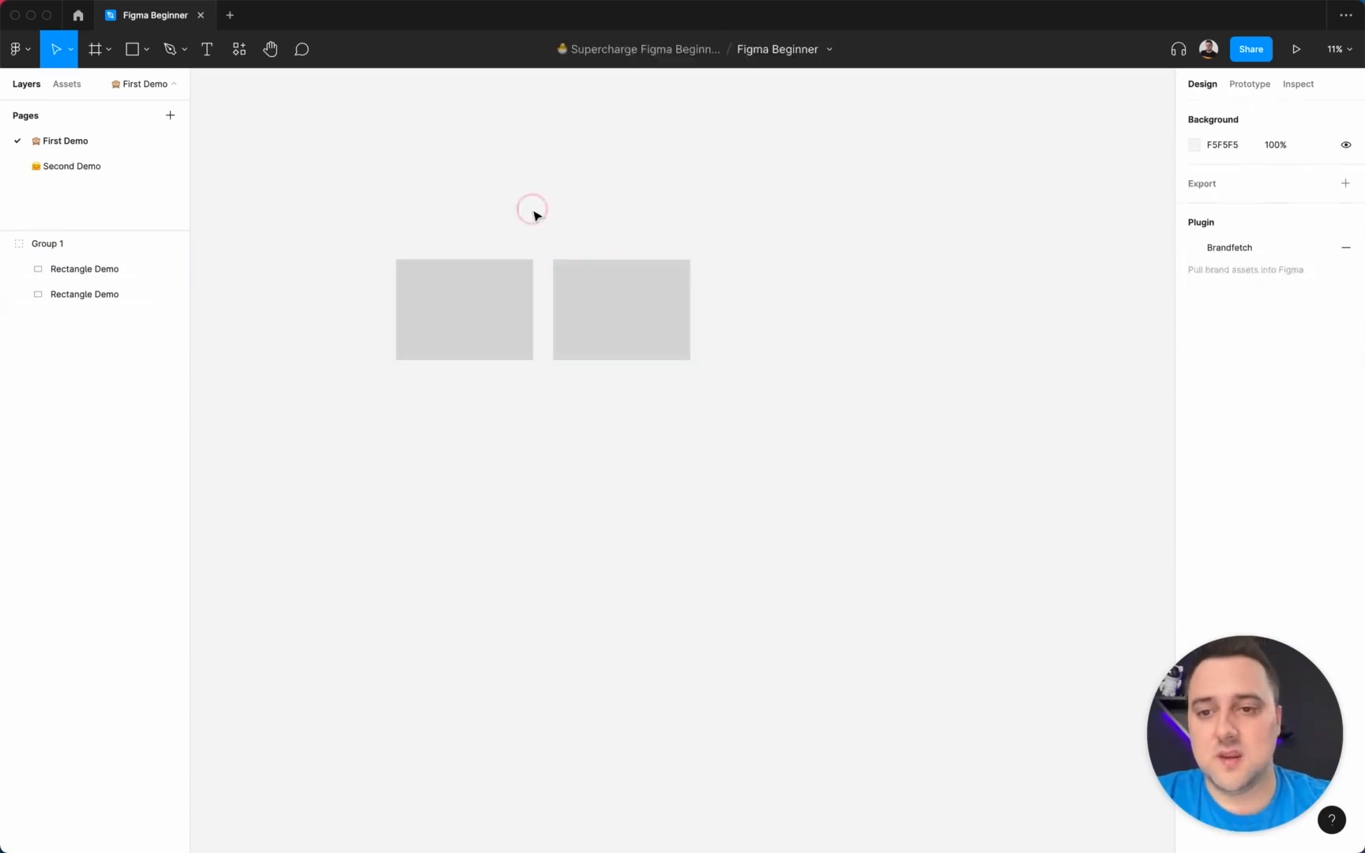
Step: Move the right-hand rectangle inside Group 1 to about X 707, Y -210 so it overlaps the other rectangle
click(484, 296)
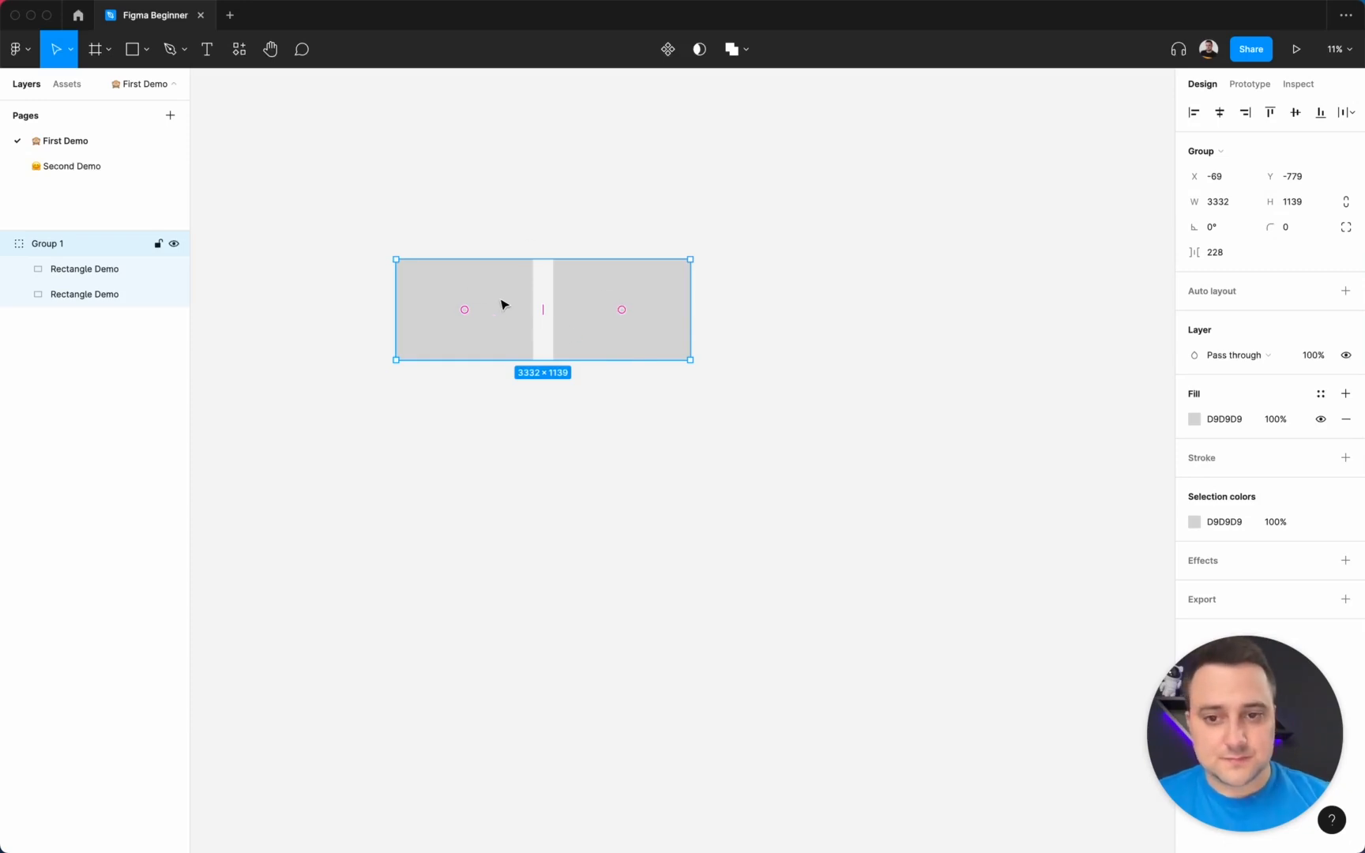
super+click(594, 302)
drag(595, 301, 503, 356)
click(640, 261)
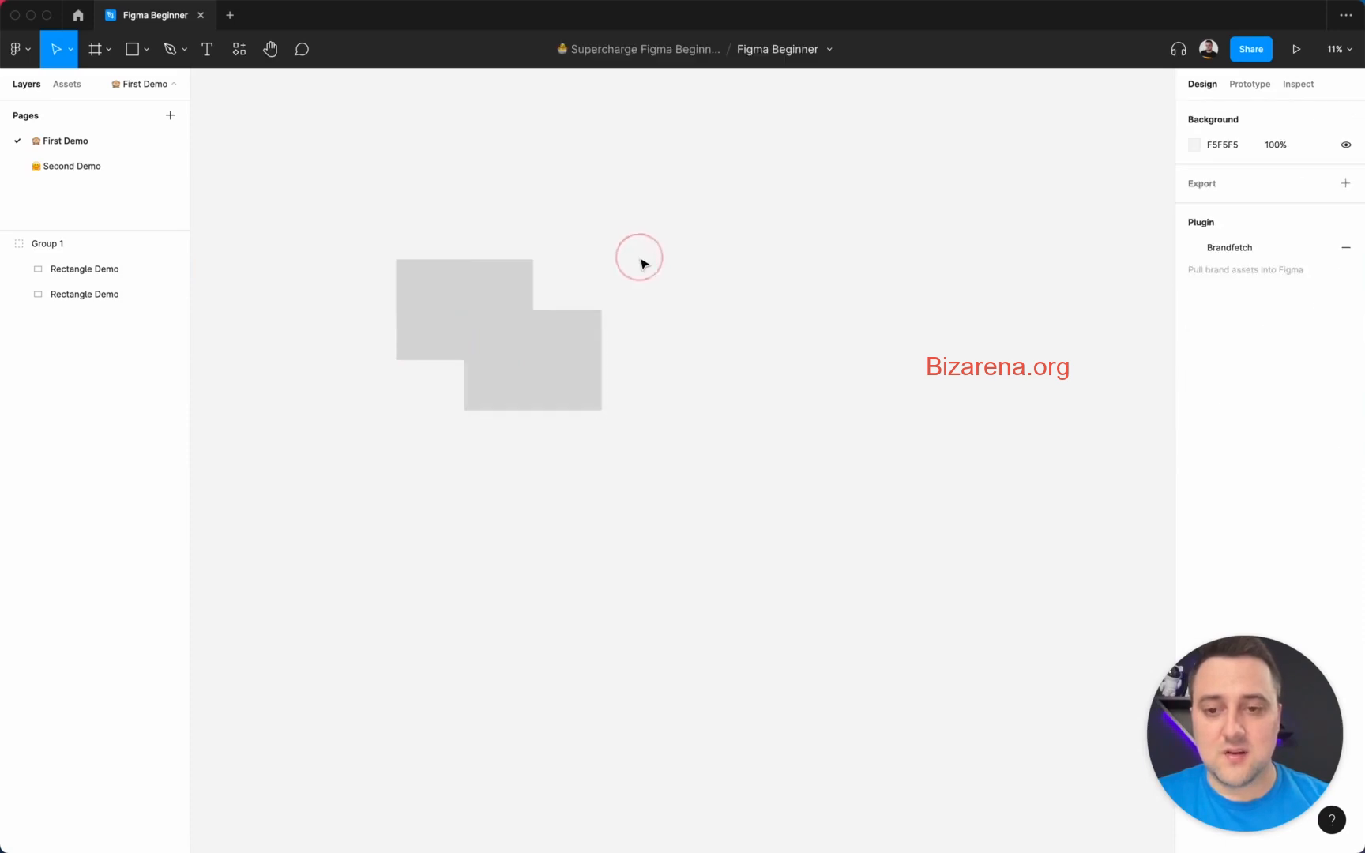
Step: Duplicate the overlapping rectangle inside Group 1 and place the copy below, extending the group to about 2328 × 2674
click(502, 293)
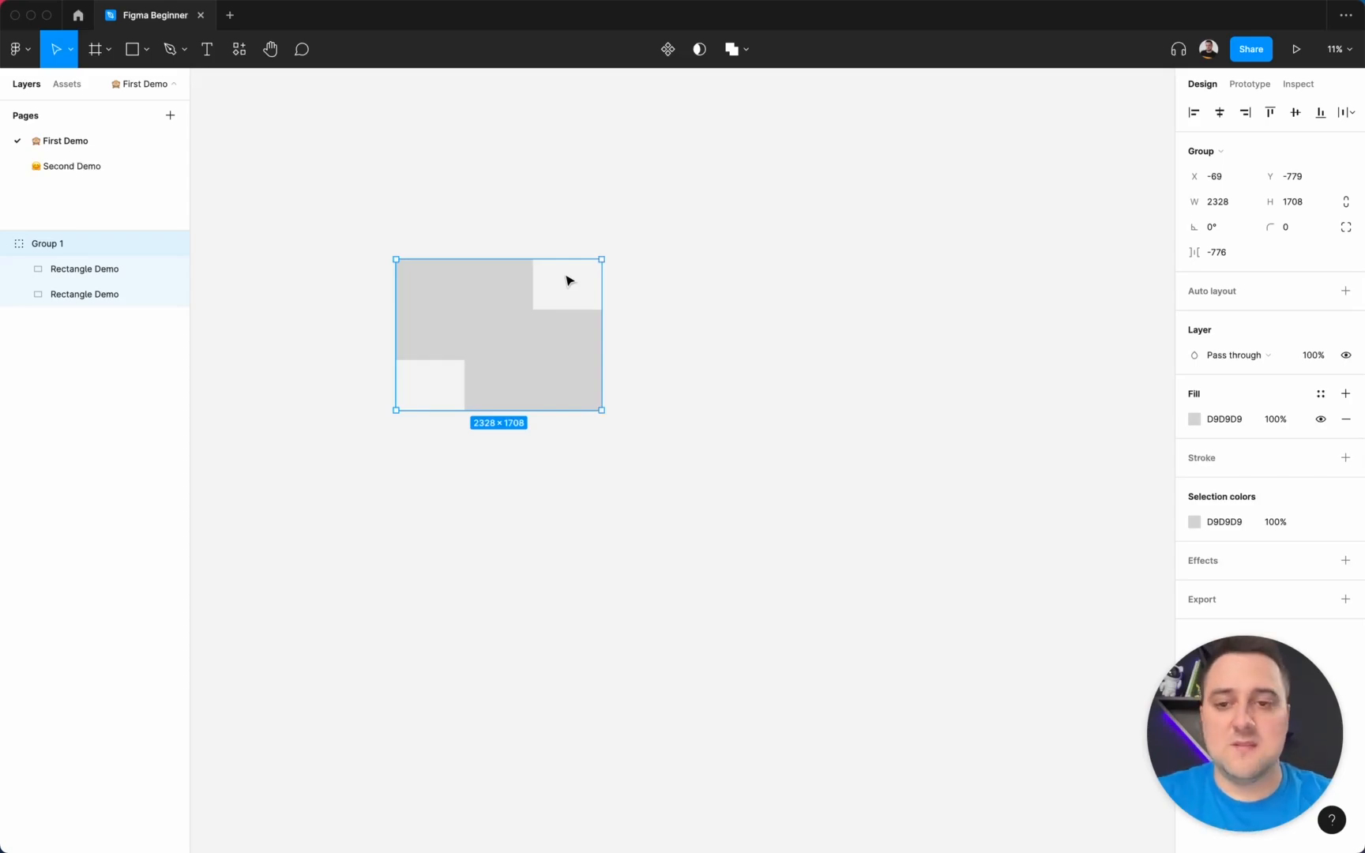
super+click(522, 367)
key(super+d)
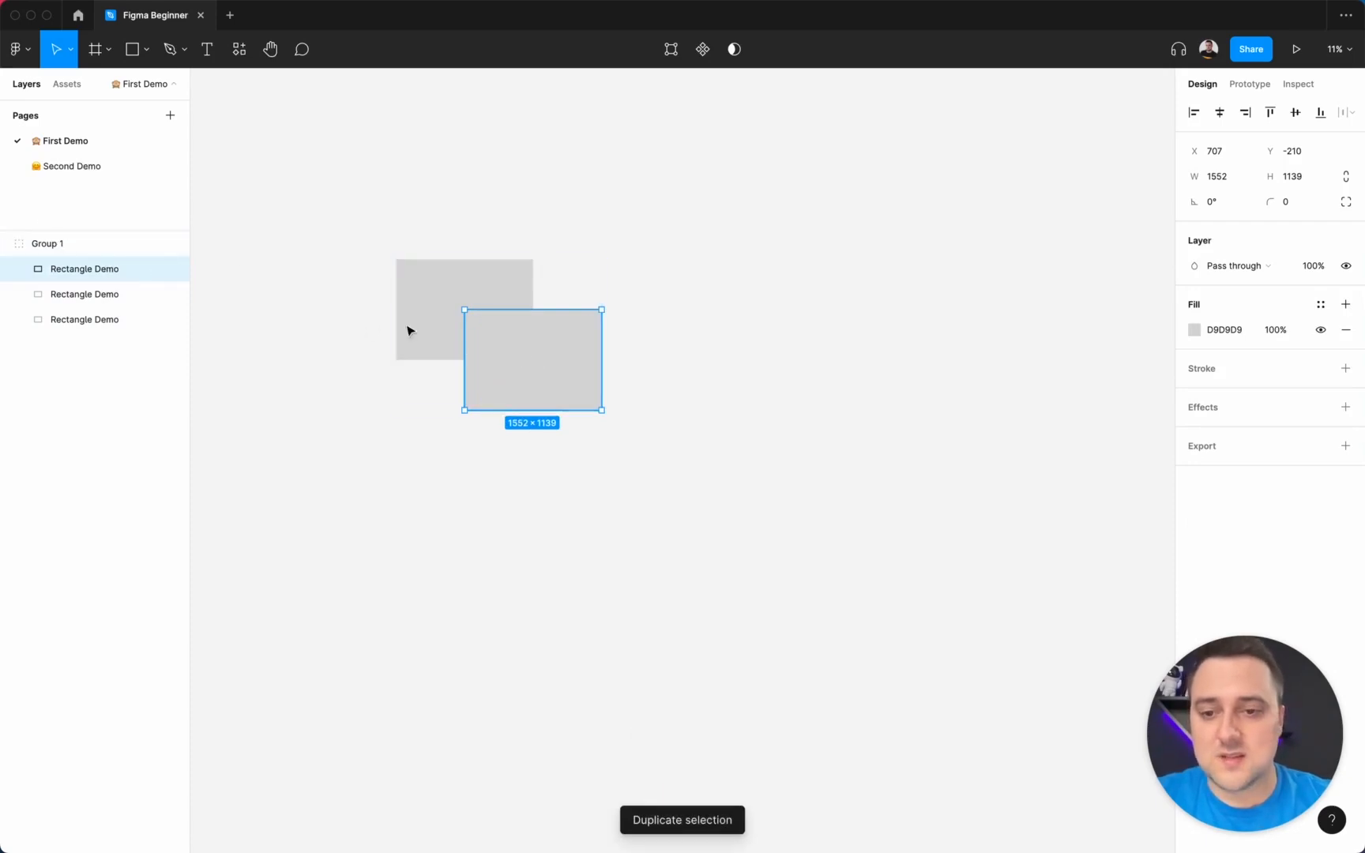
drag(522, 359, 474, 448)
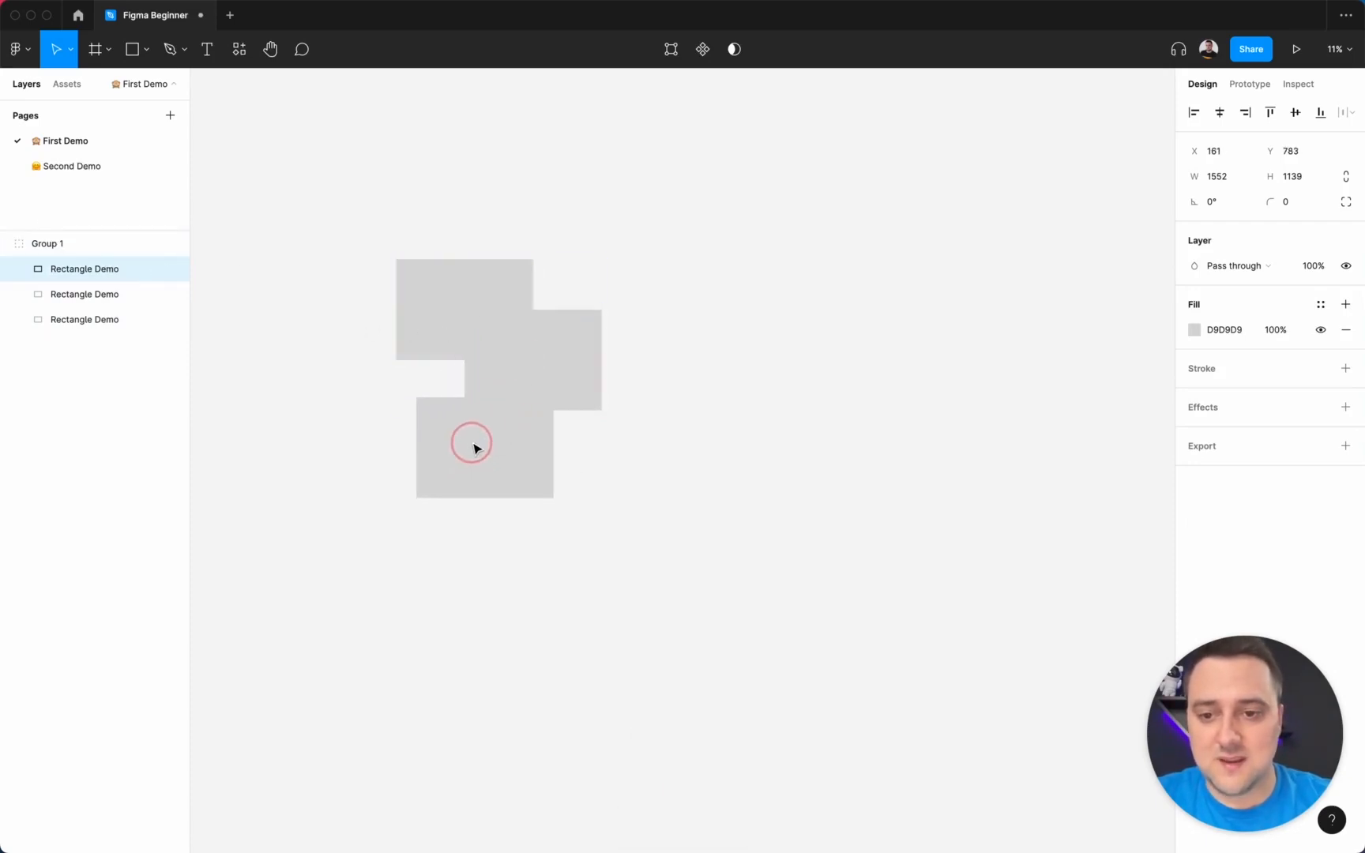
click(780, 415)
Step: Shrink Group 1 to a height of about 1906 and undo the resize
click(543, 314)
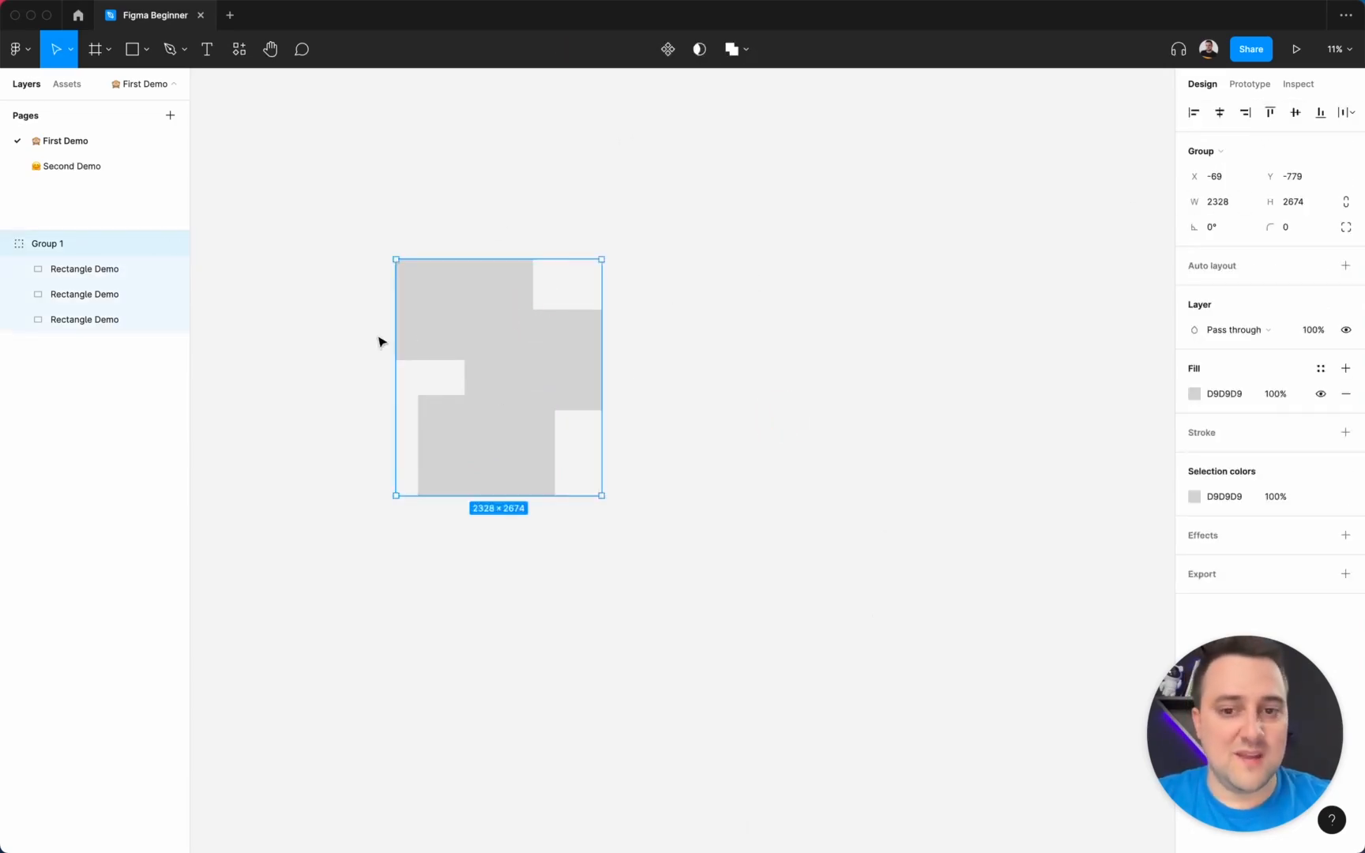
drag(518, 496, 514, 427)
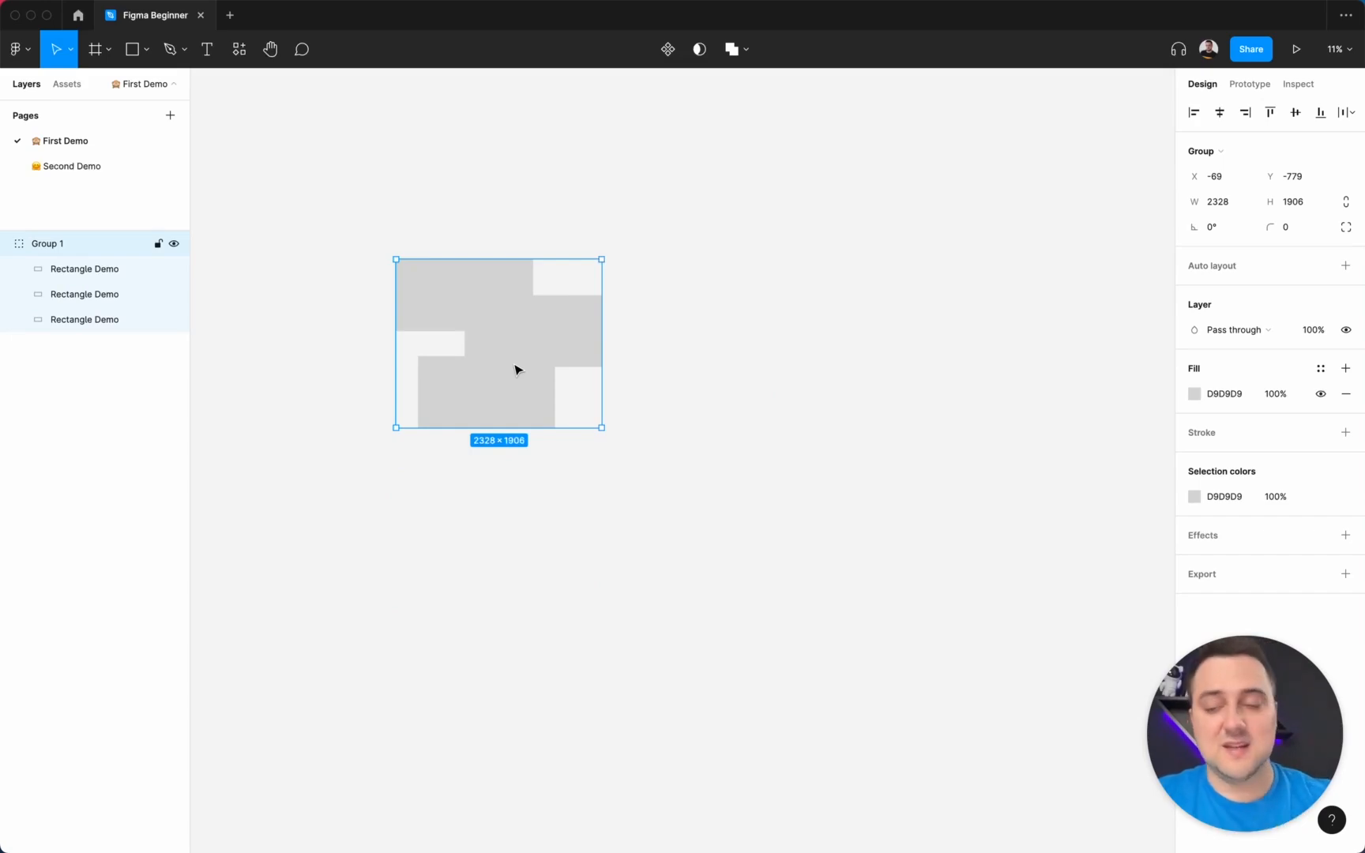
key(super+z)
key(super+z)
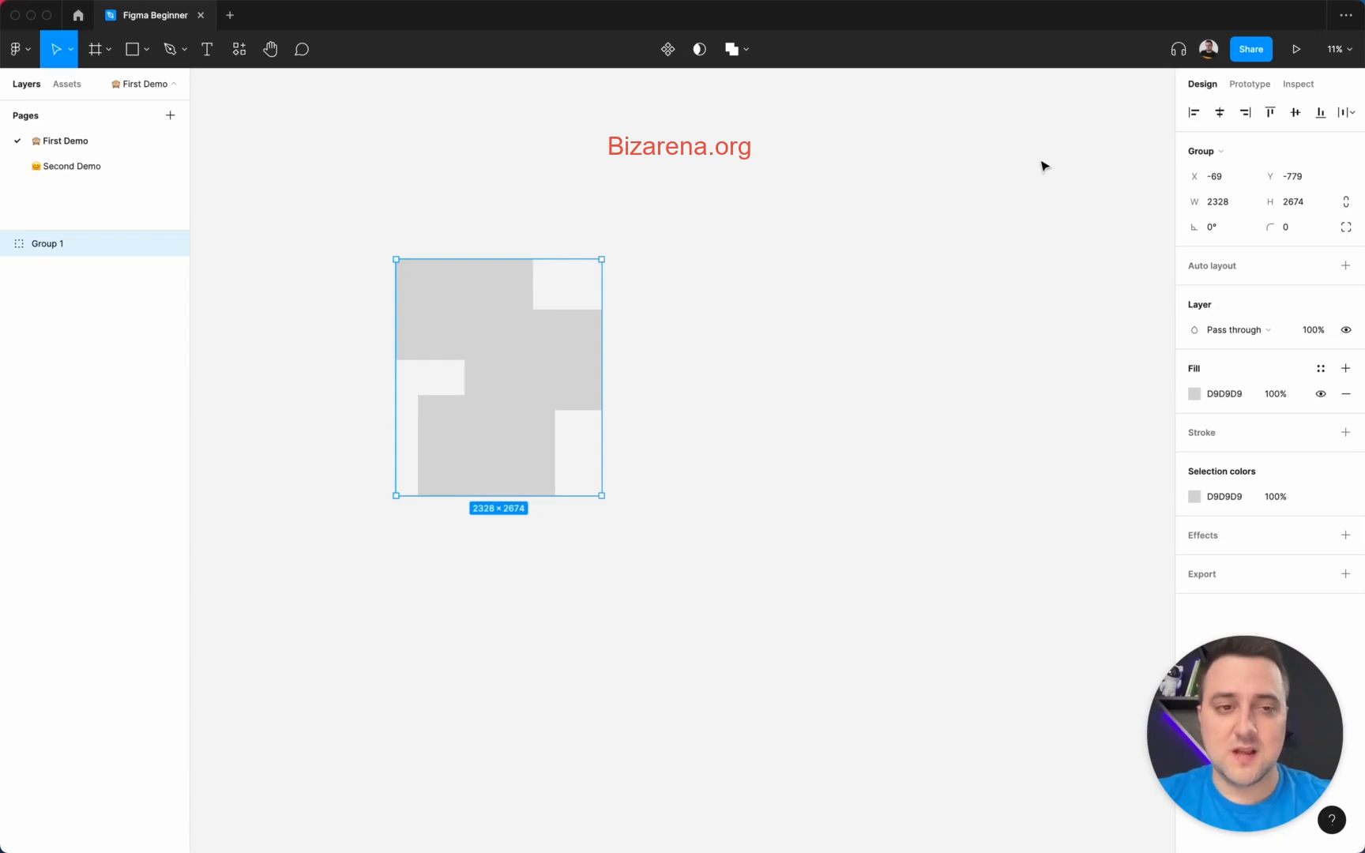
Step: Convert Group 1 from a group to a frame and clear the selection
click(1207, 151)
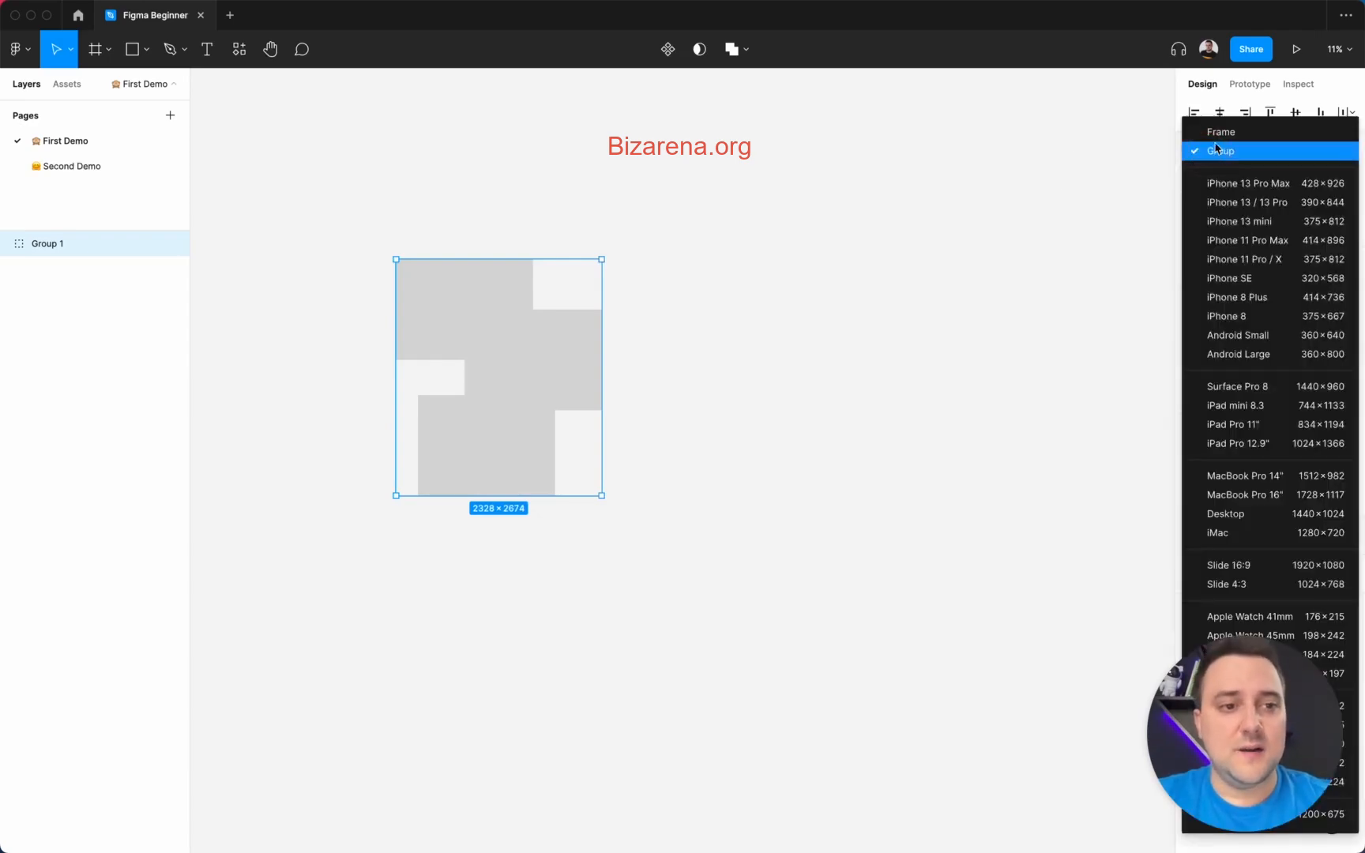
click(1219, 158)
click(1219, 157)
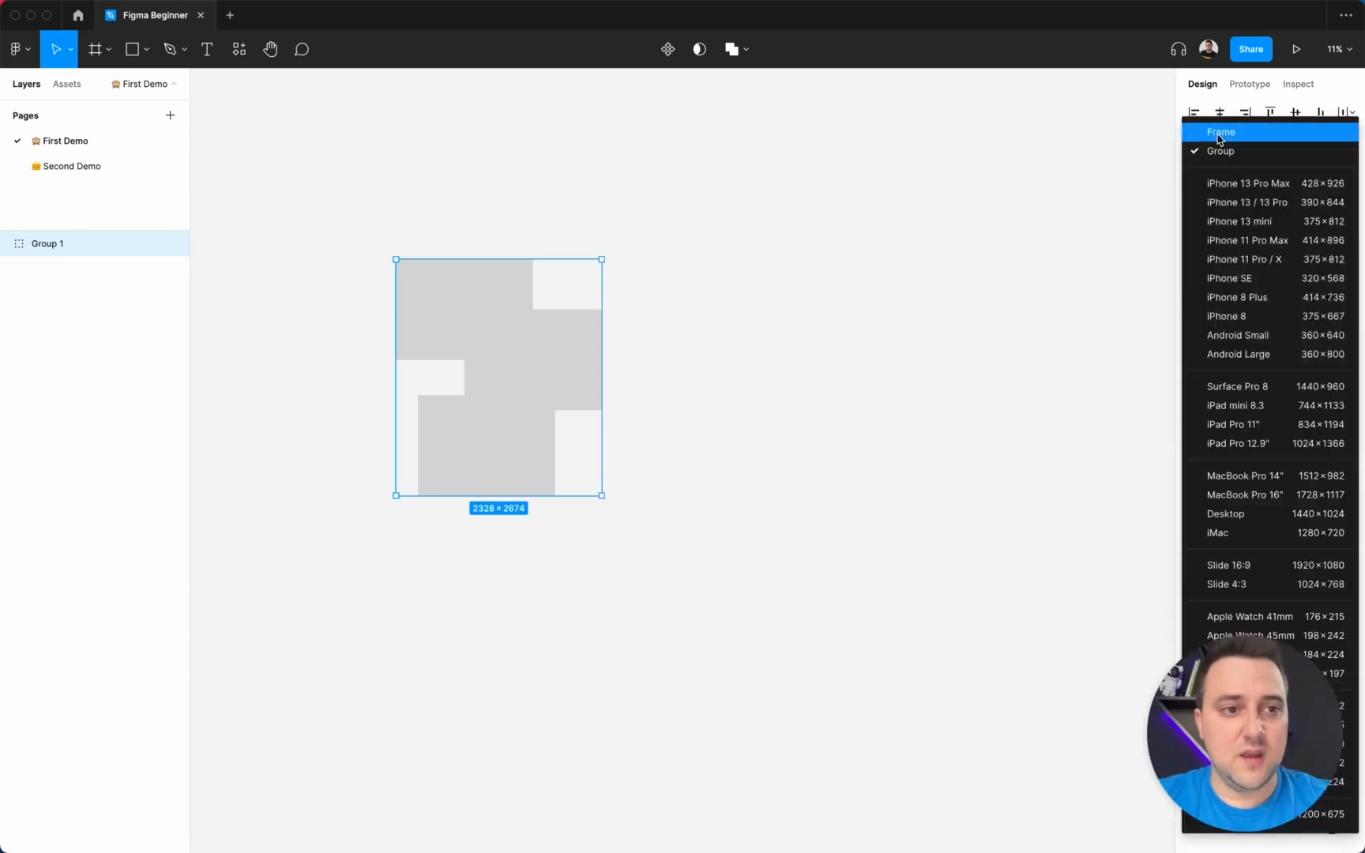
click(1221, 134)
click(655, 161)
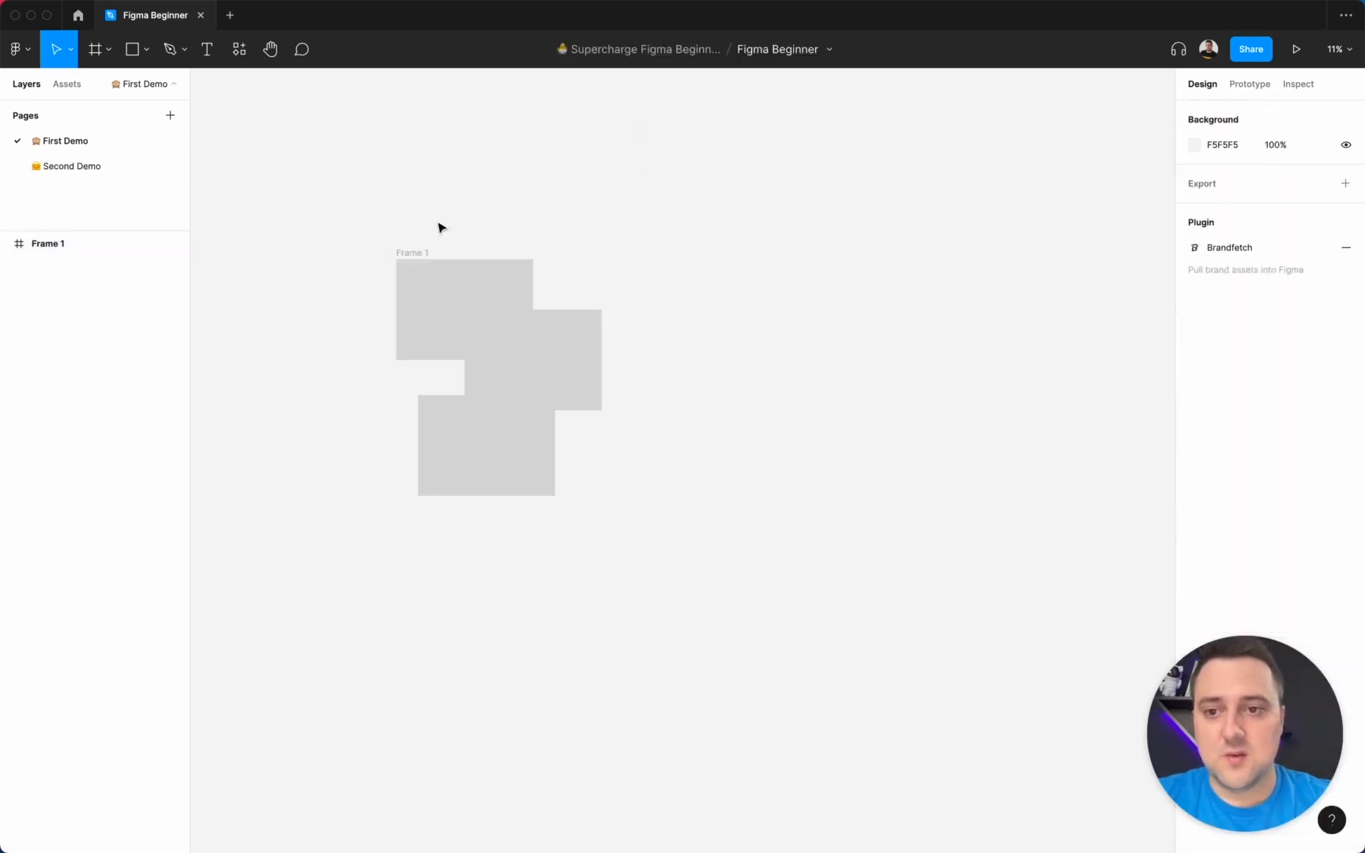
Step: Select Frame 1 and expand its nested layers to examine the frame's properties, including Clip content
click(417, 255)
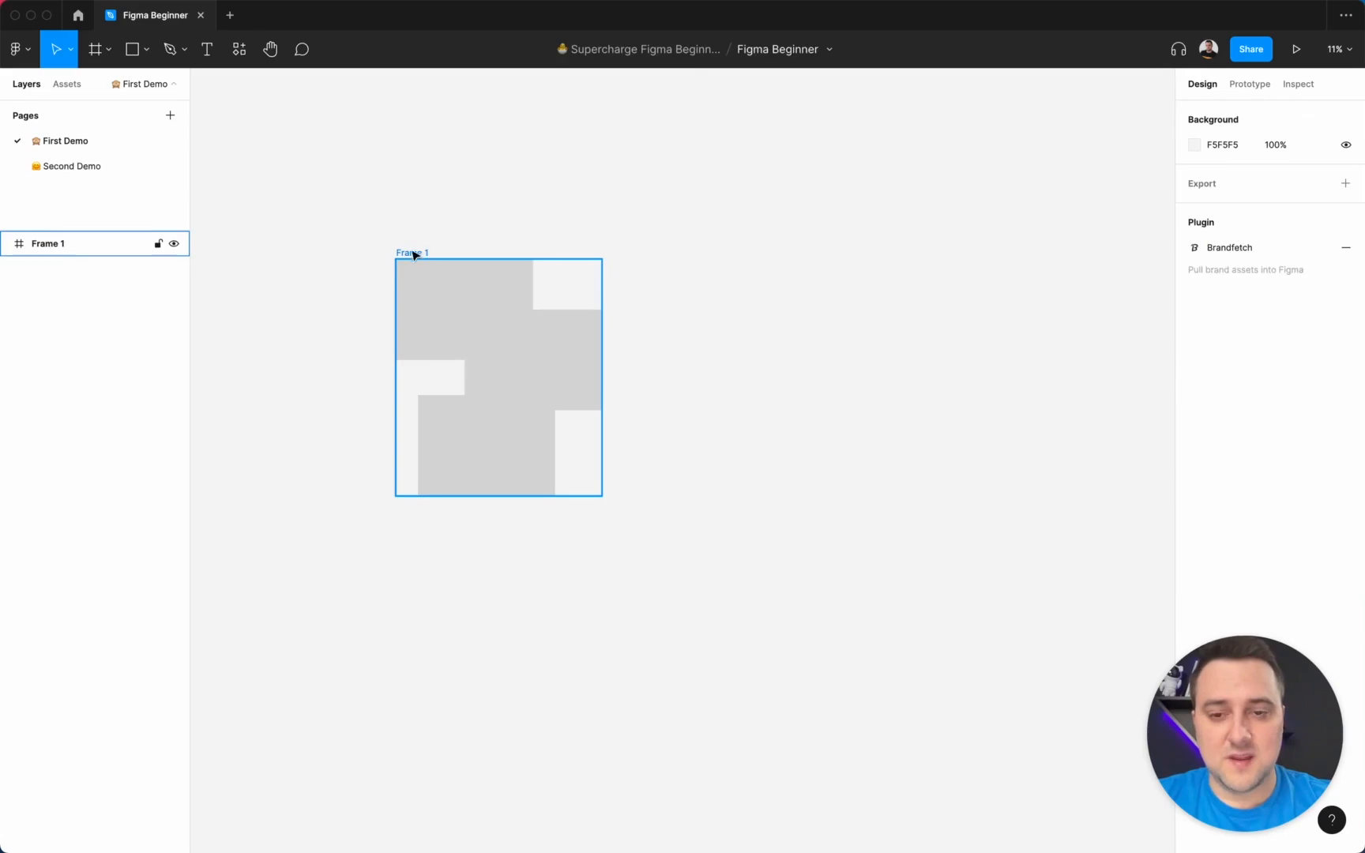
click(412, 253)
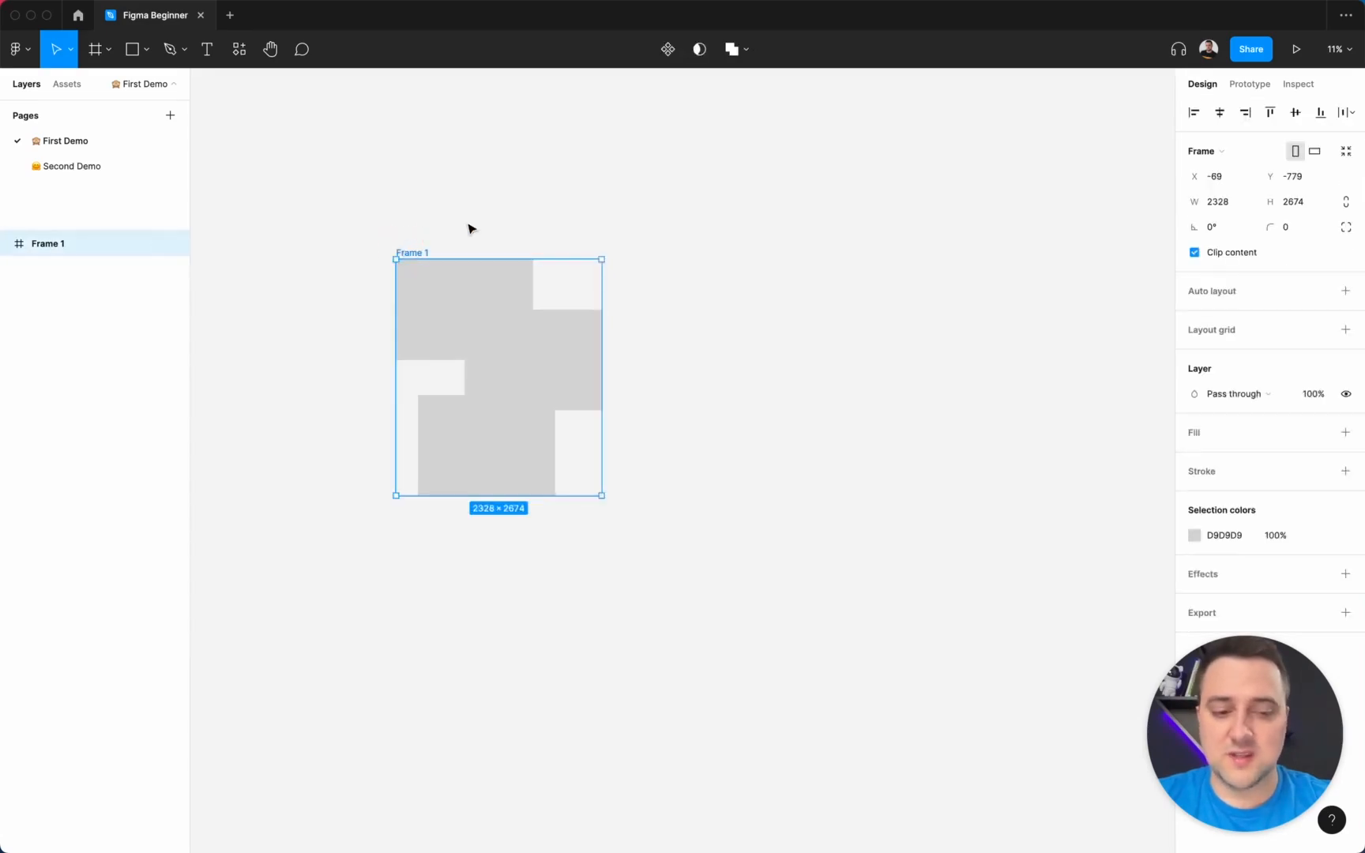
click(8, 245)
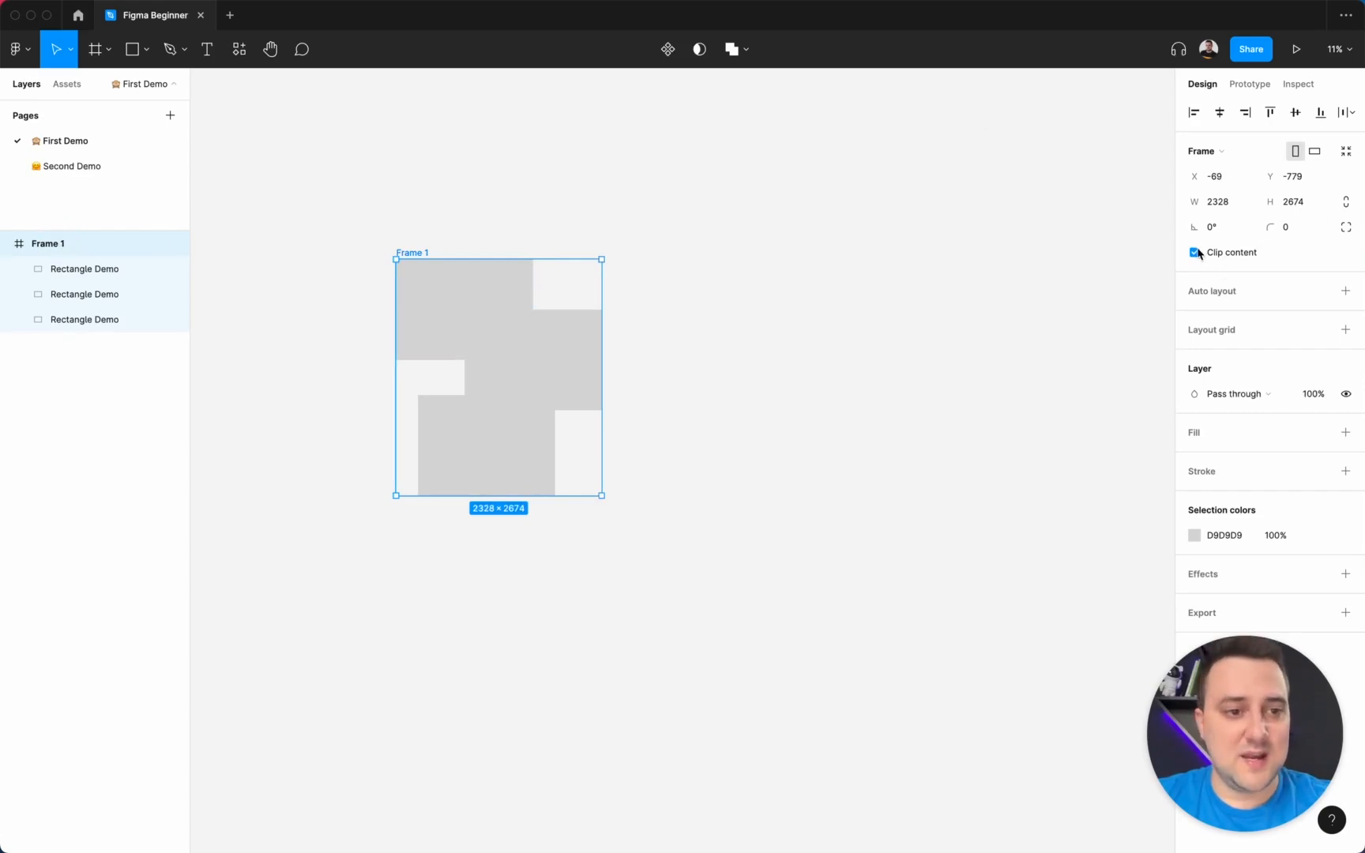
click(1050, 276)
click(93, 237)
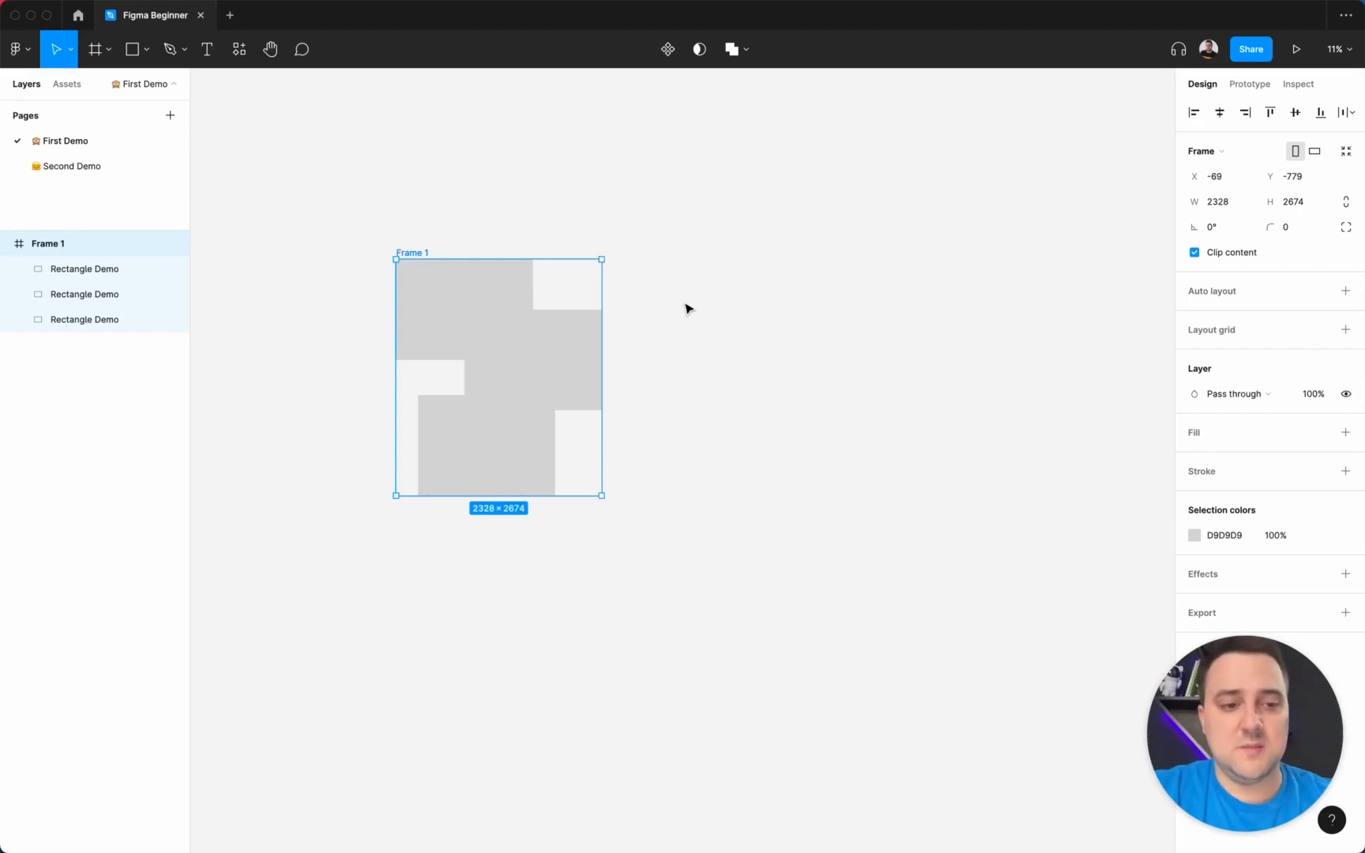
Step: Select nested rectangles and Frame 1 in turn to examine the constraint options offered for objects inside a frame
click(462, 286)
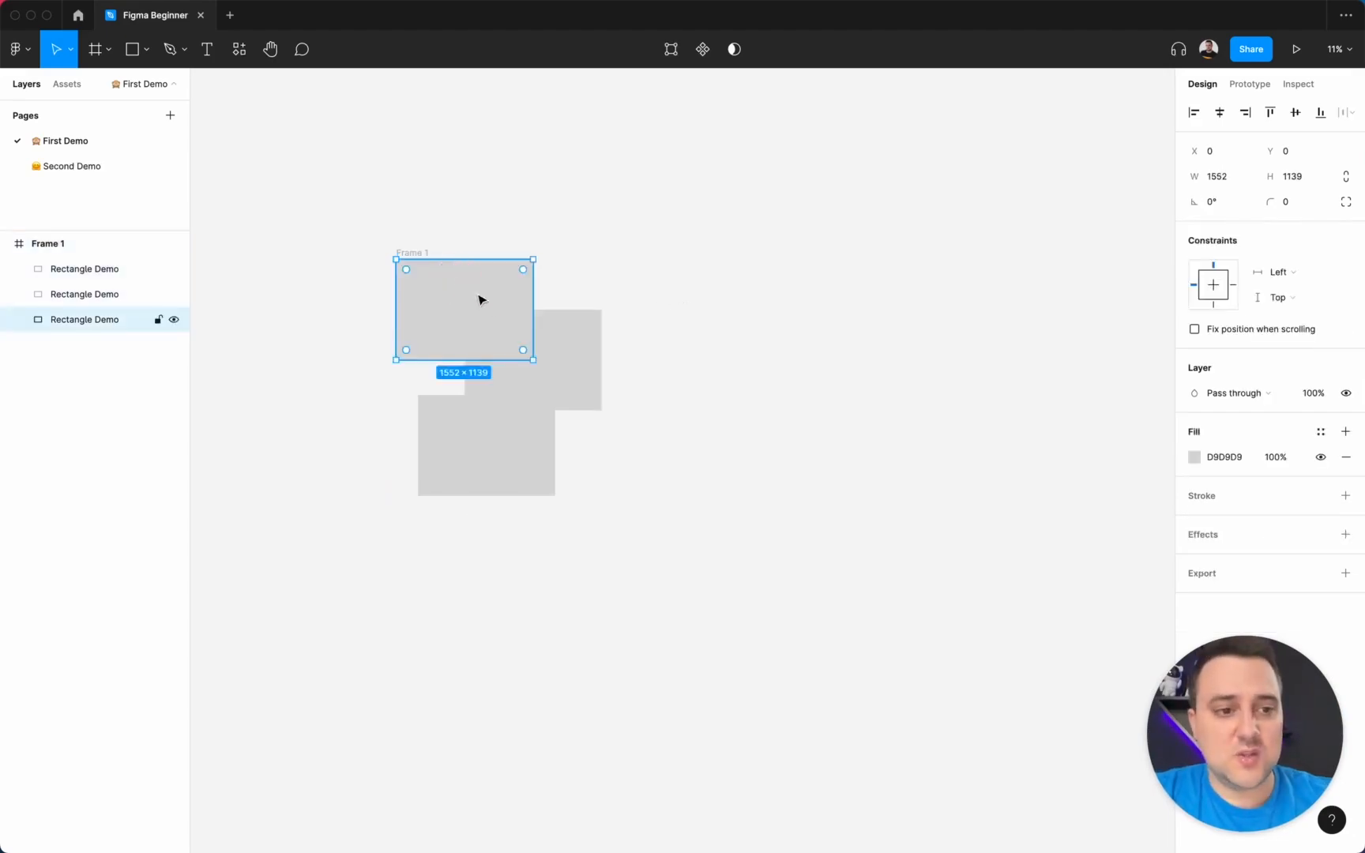
click(540, 356)
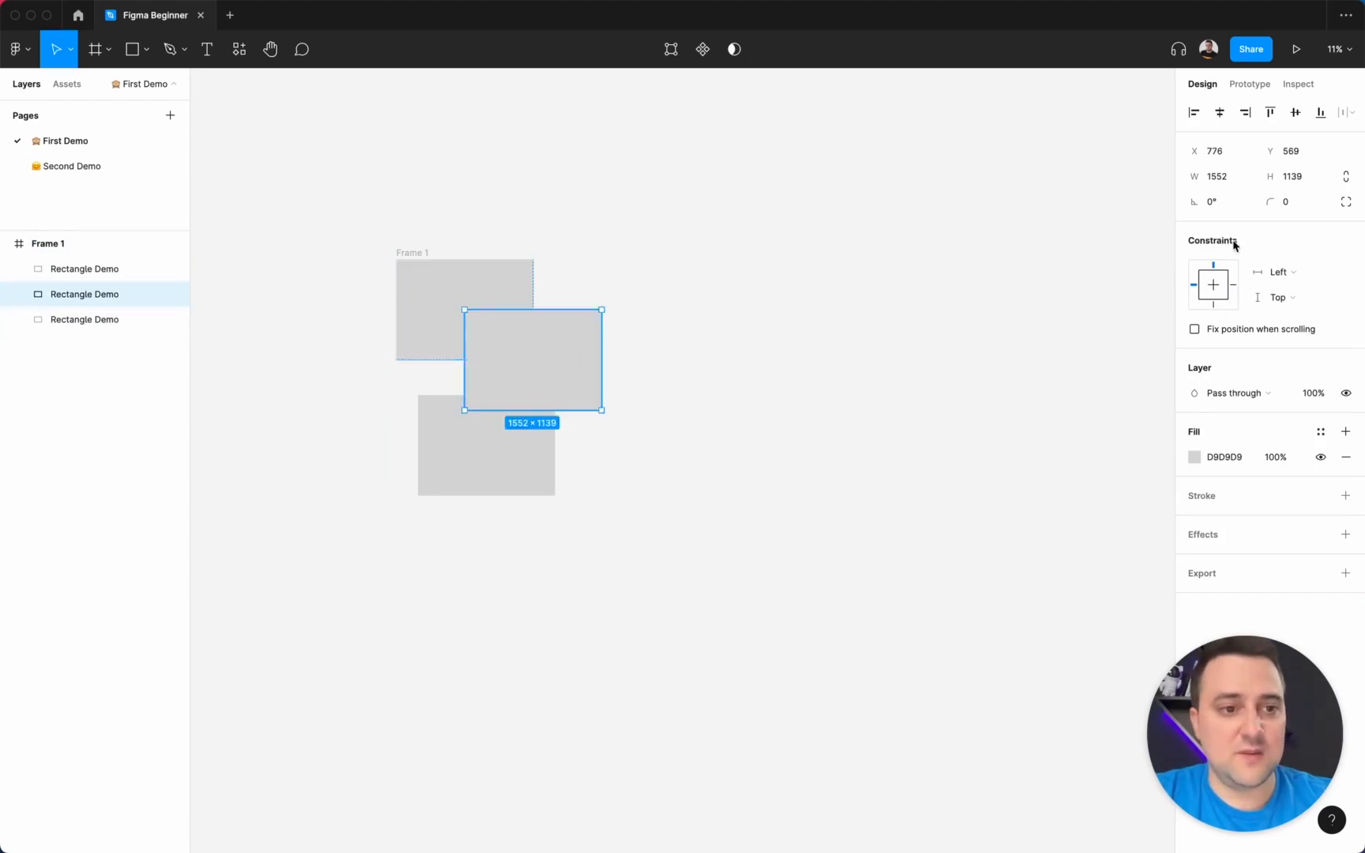
click(1288, 277)
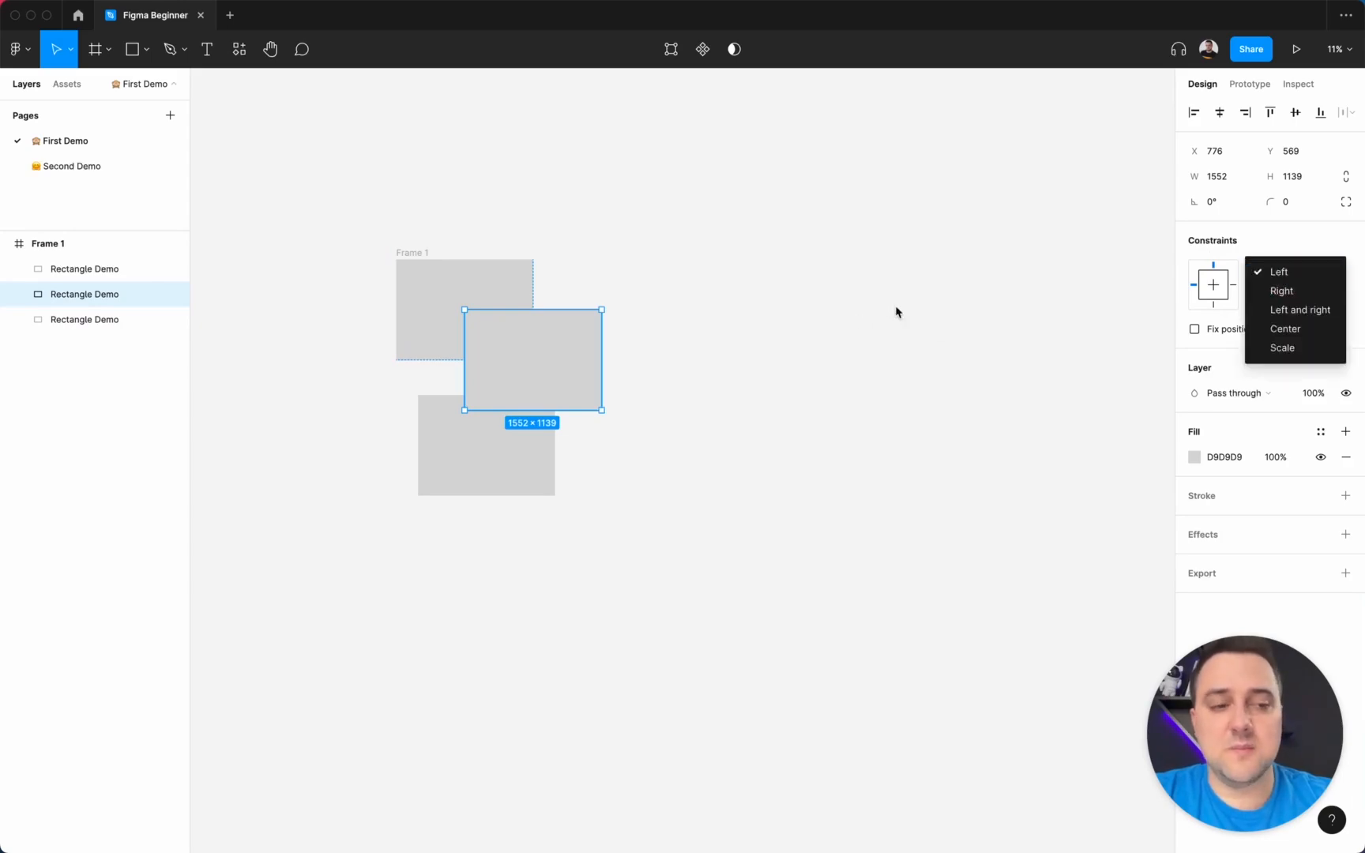
click(755, 459)
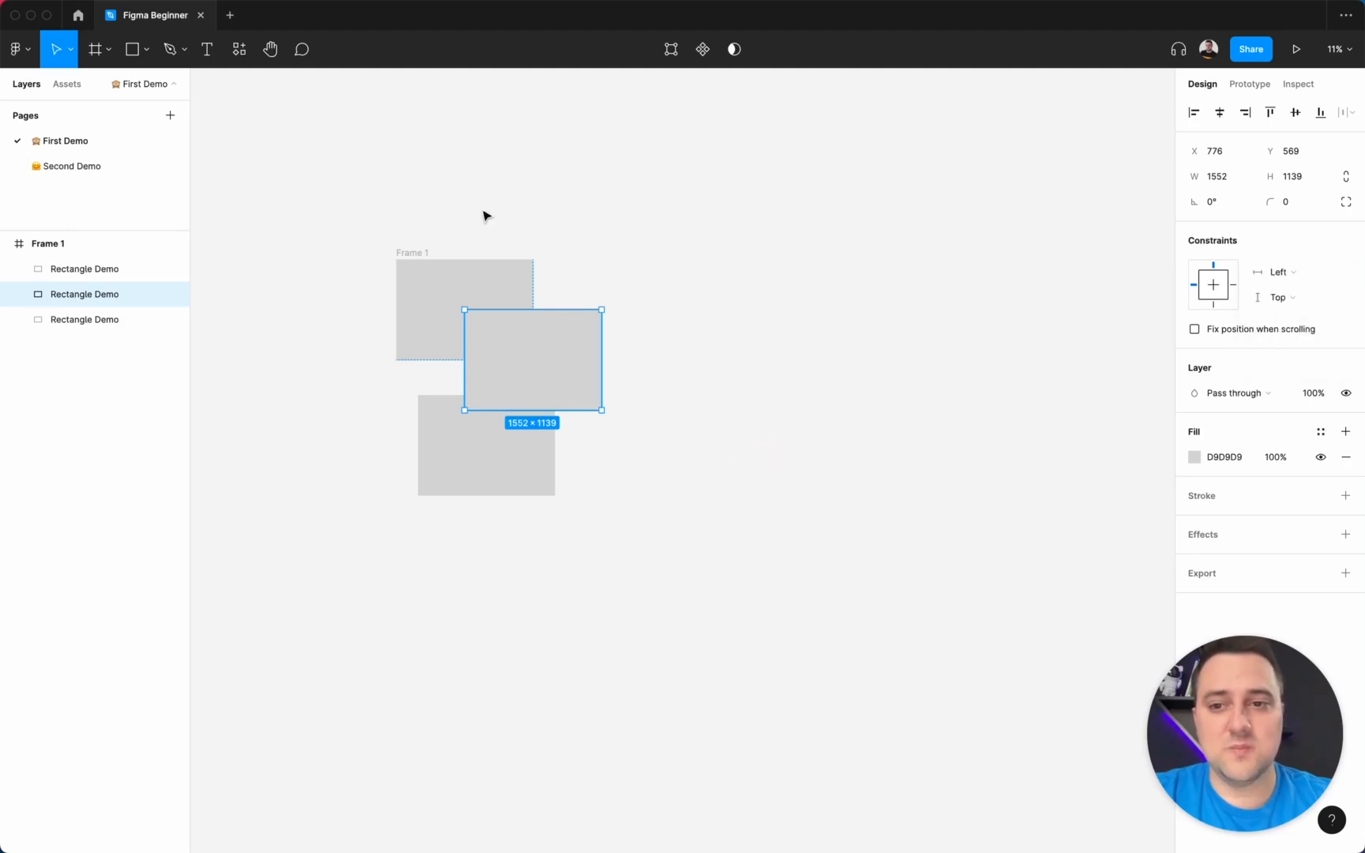
click(475, 222)
click(418, 262)
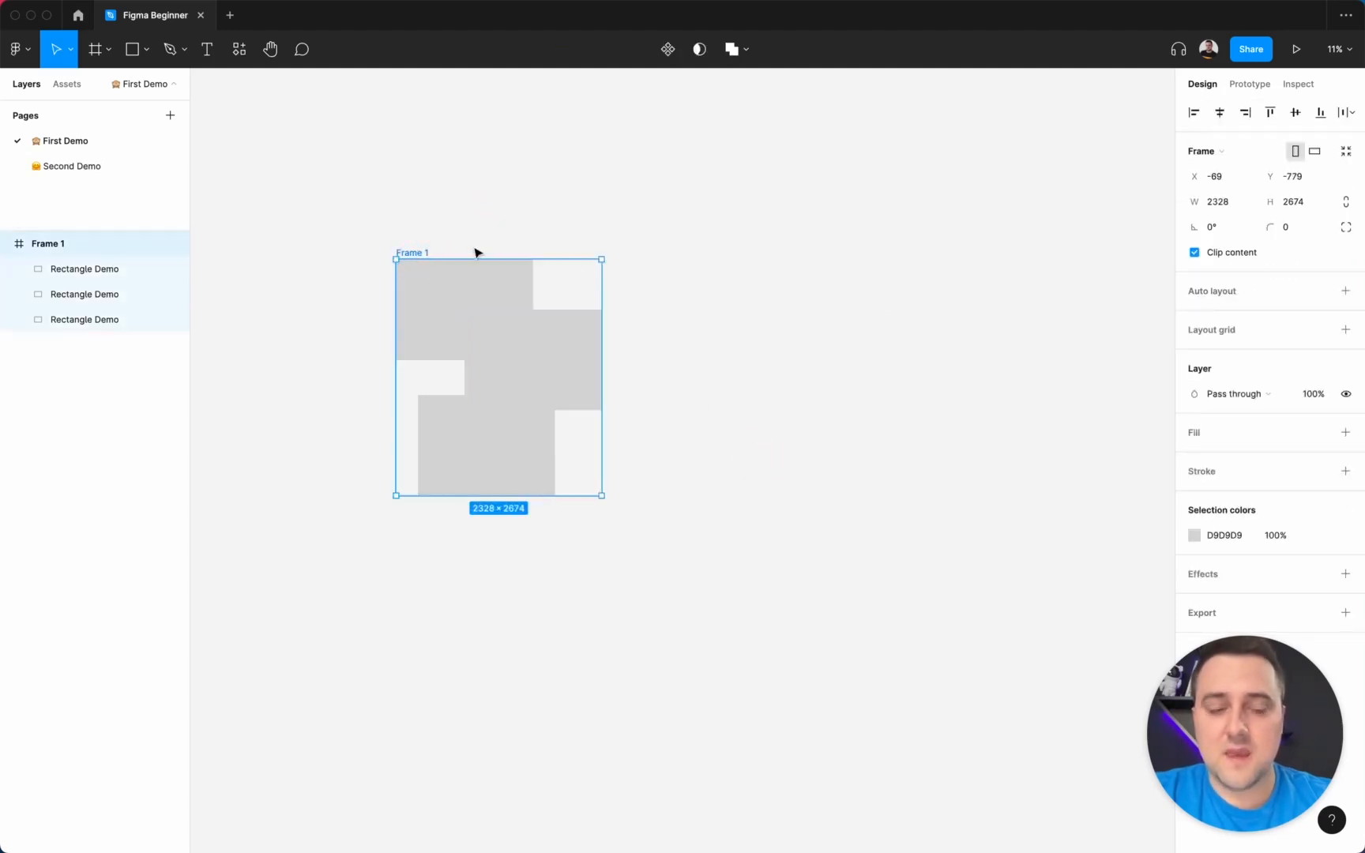
click(509, 302)
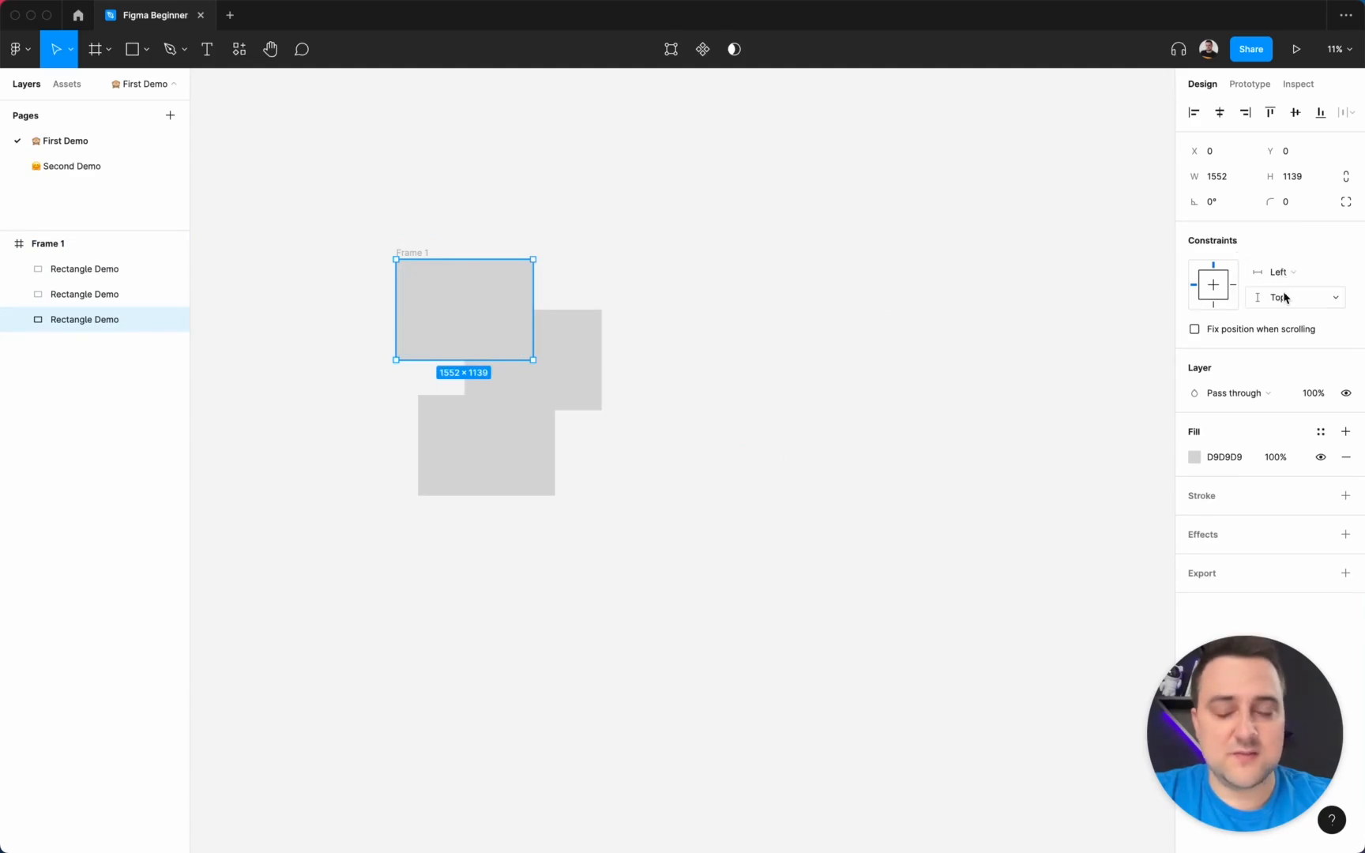
Step: Set the middle rectangle's constraints in Frame 1 to Right horizontally and Top and bottom vertically, and clear the selection
click(589, 365)
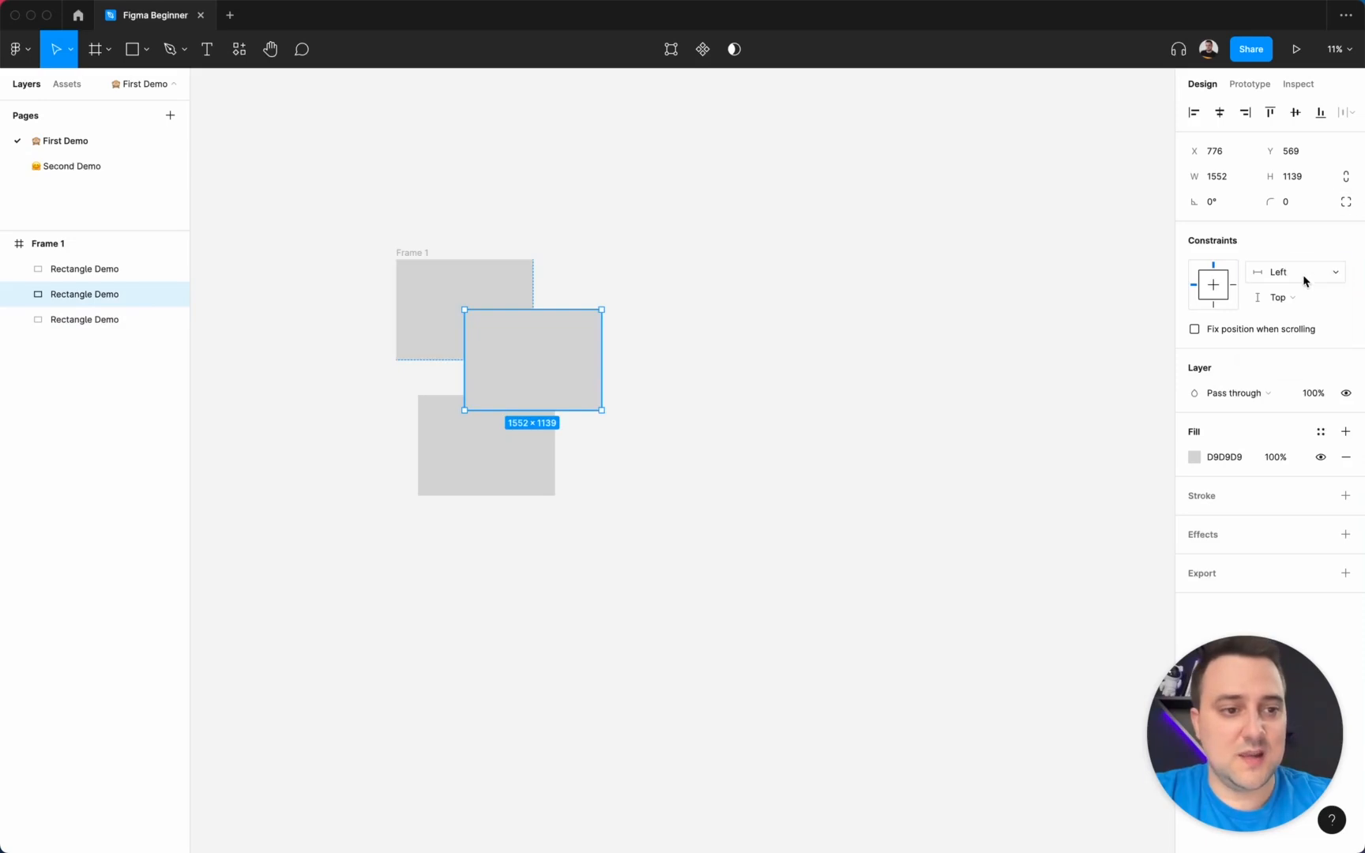
click(1287, 272)
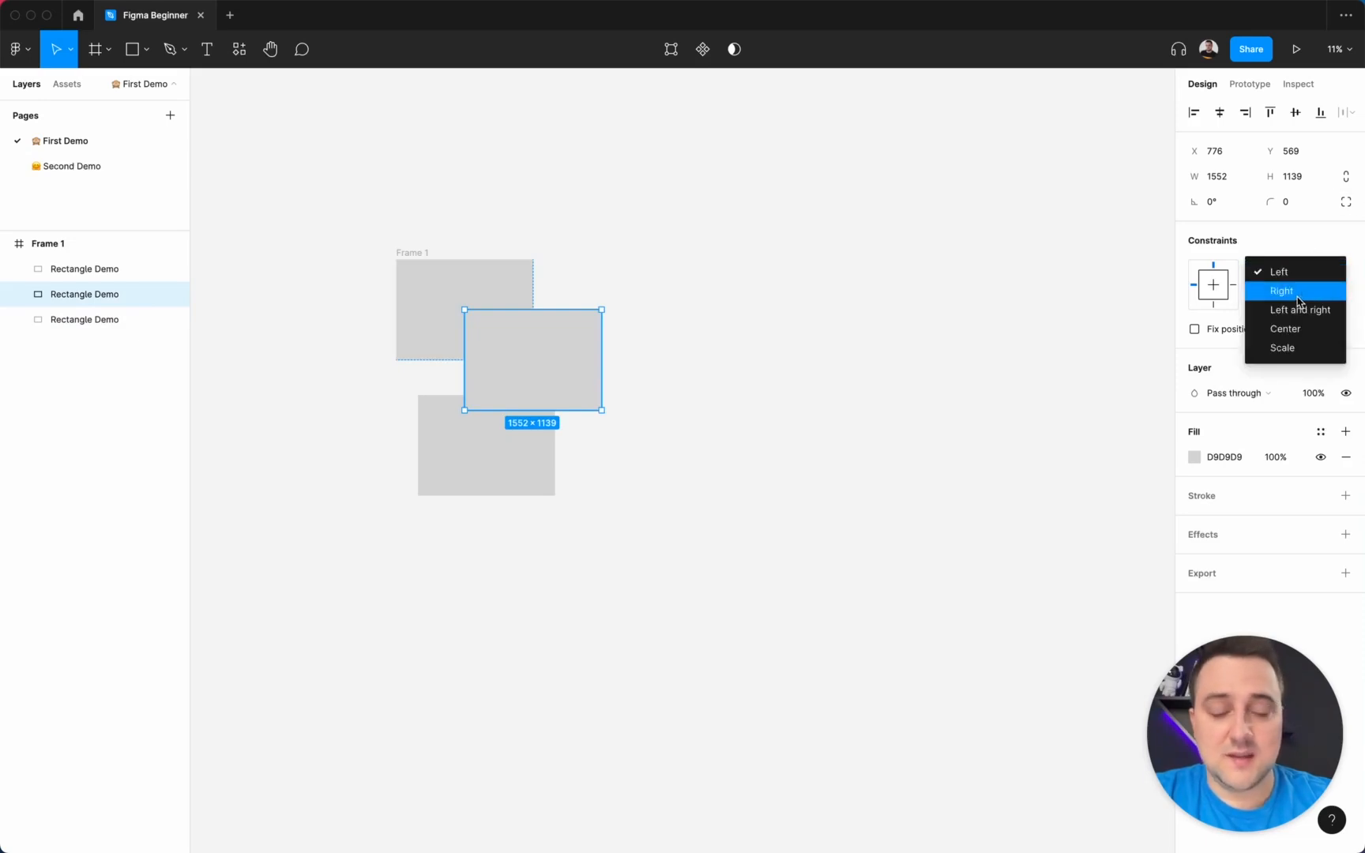
click(1298, 298)
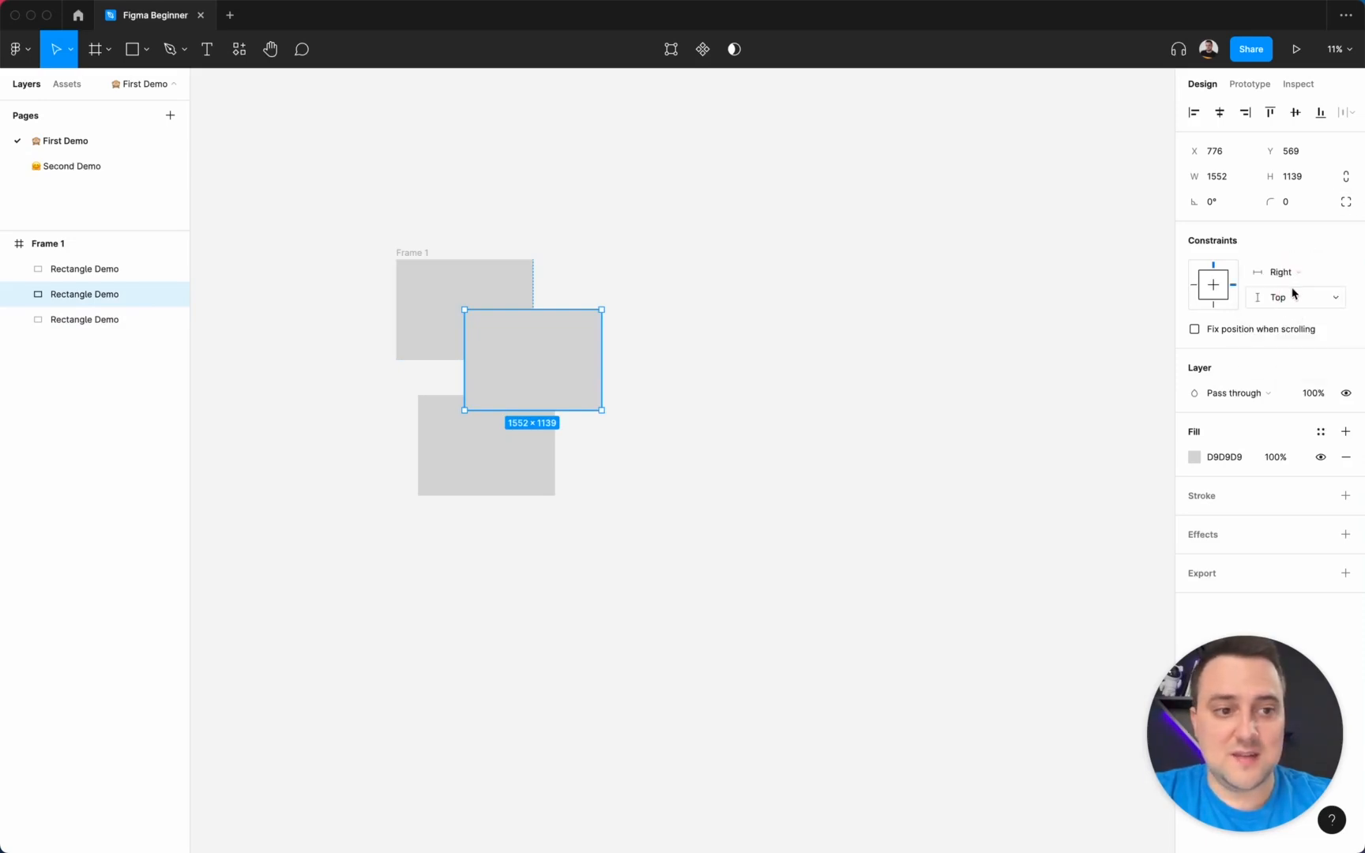
click(1295, 293)
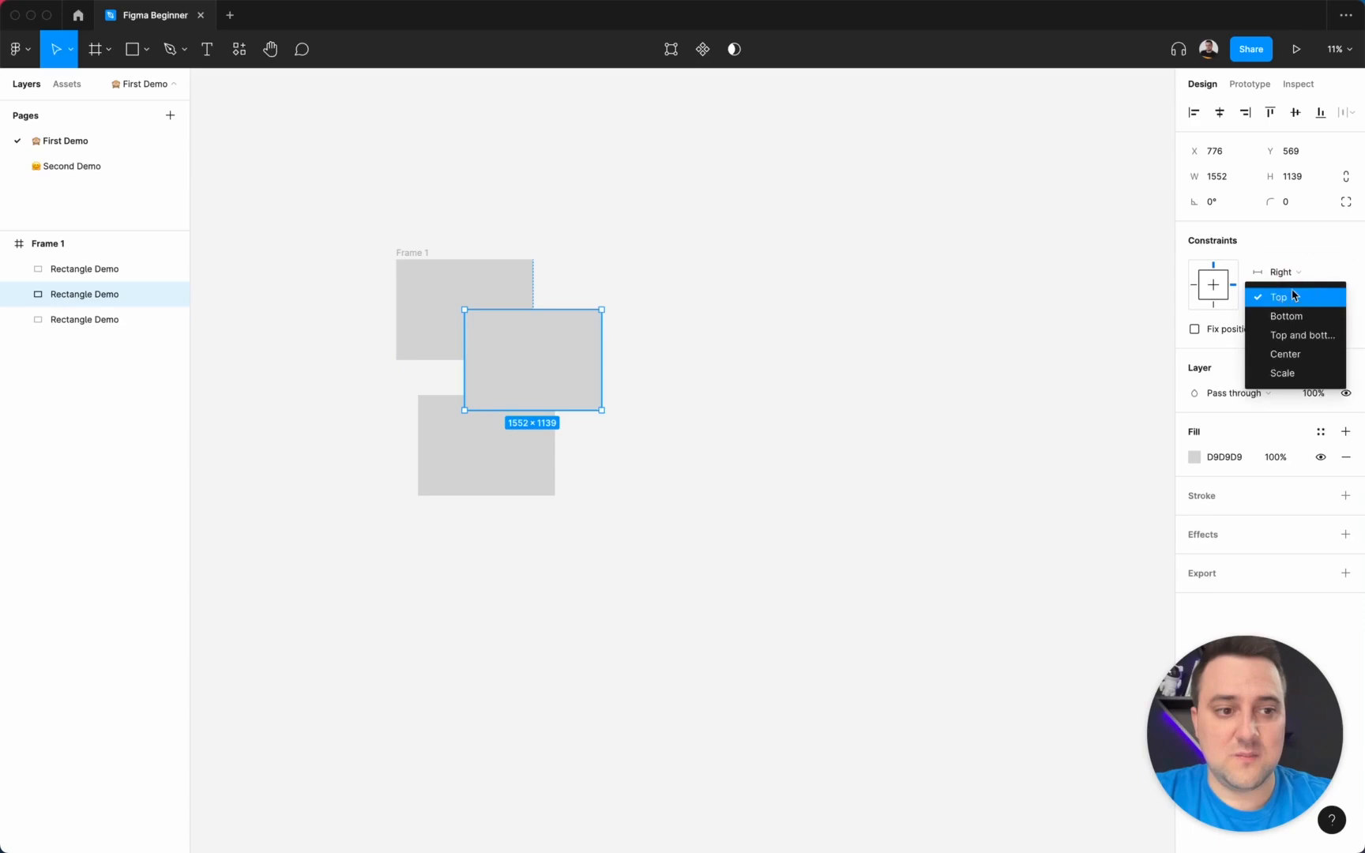
click(1294, 338)
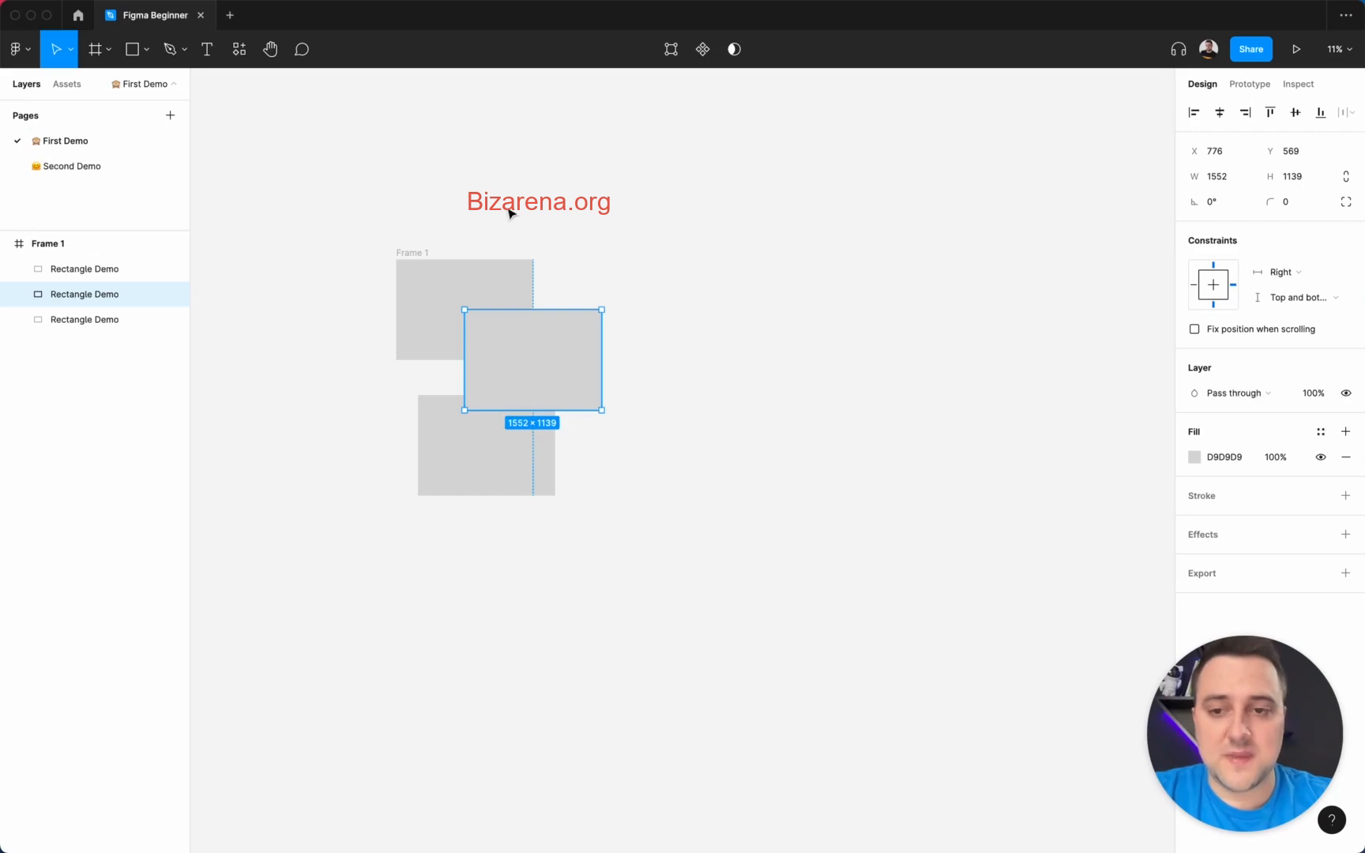
click(700, 333)
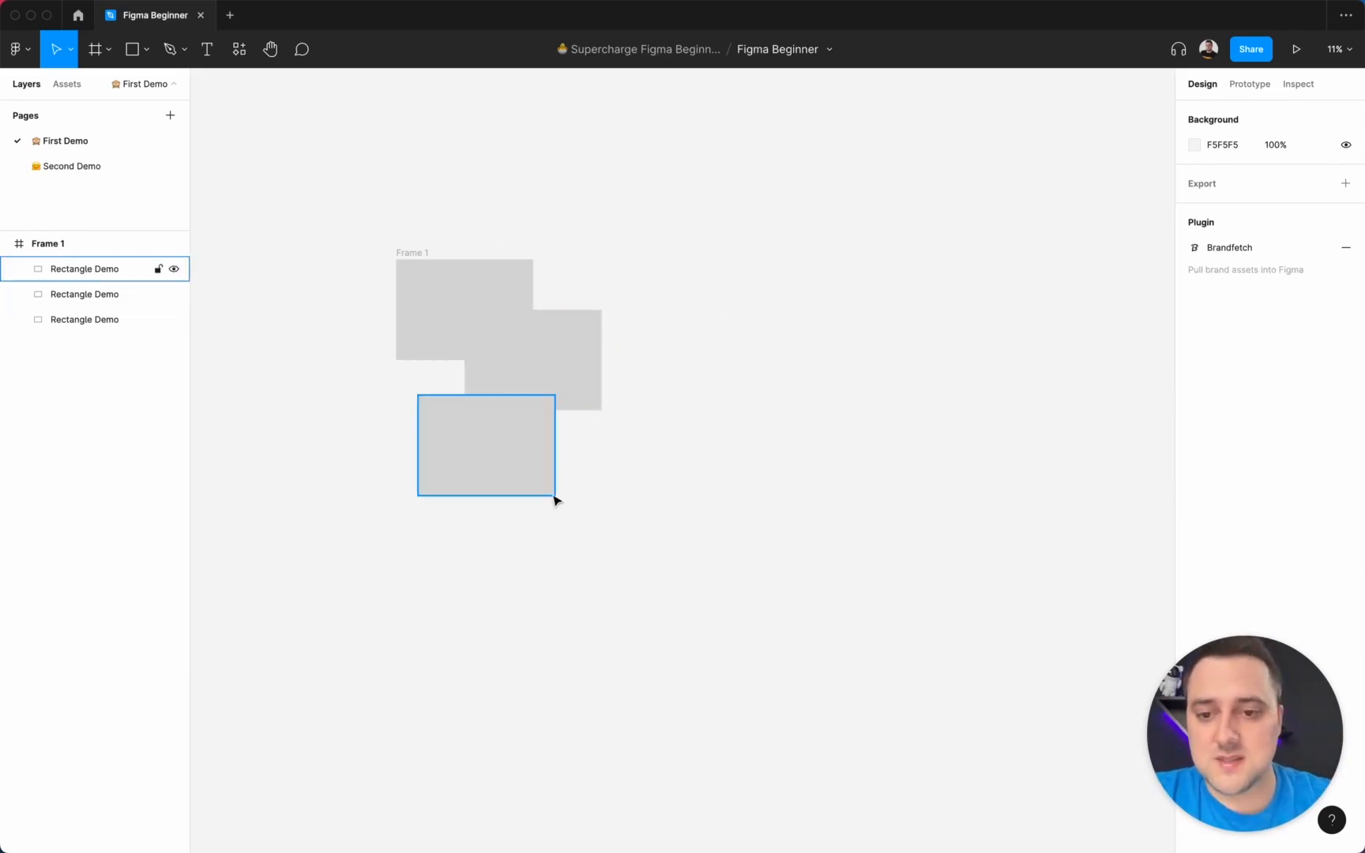
Step: Set the lowest rectangle's constraints in Frame 1 to Scale horizontally and Bottom vertically
click(532, 468)
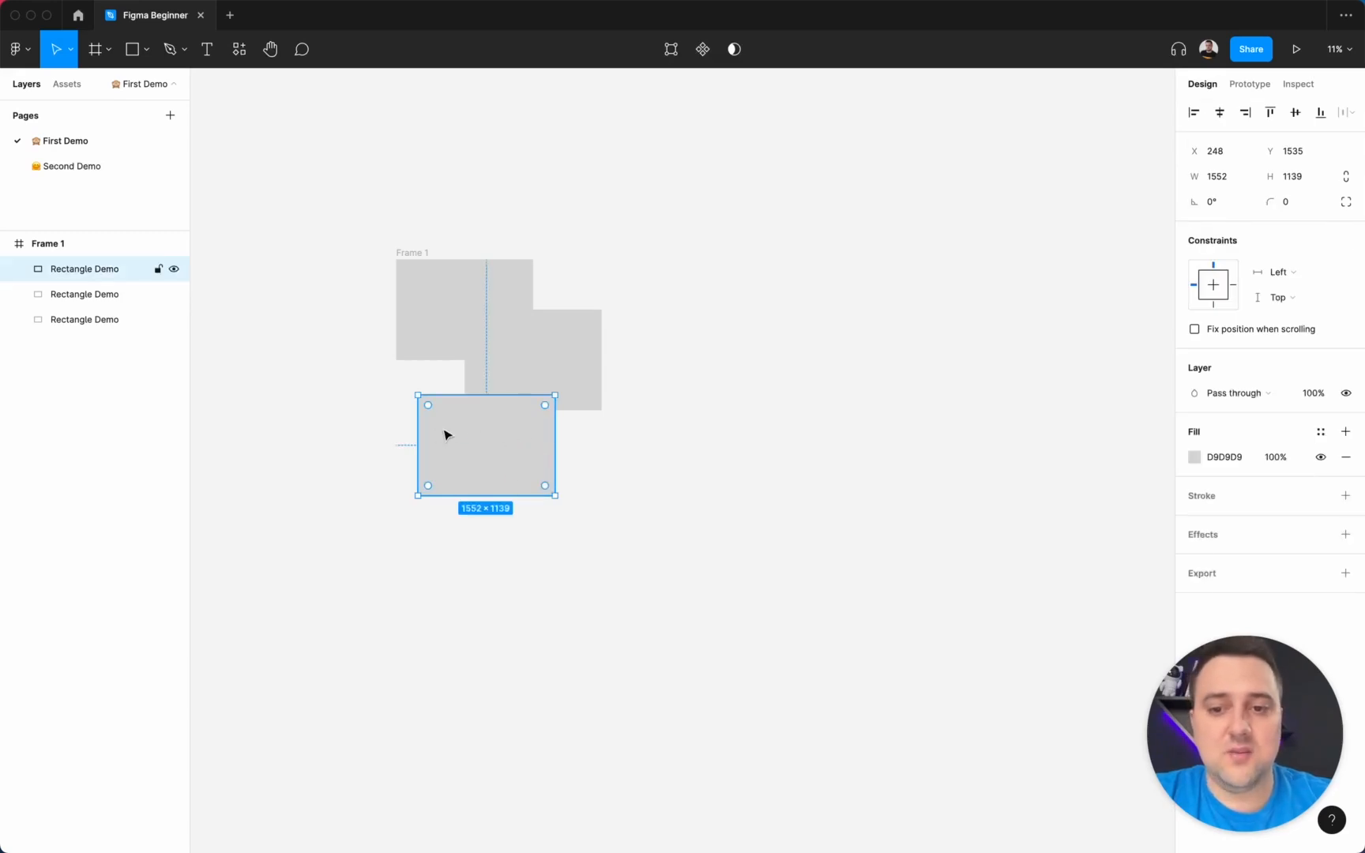
click(1302, 274)
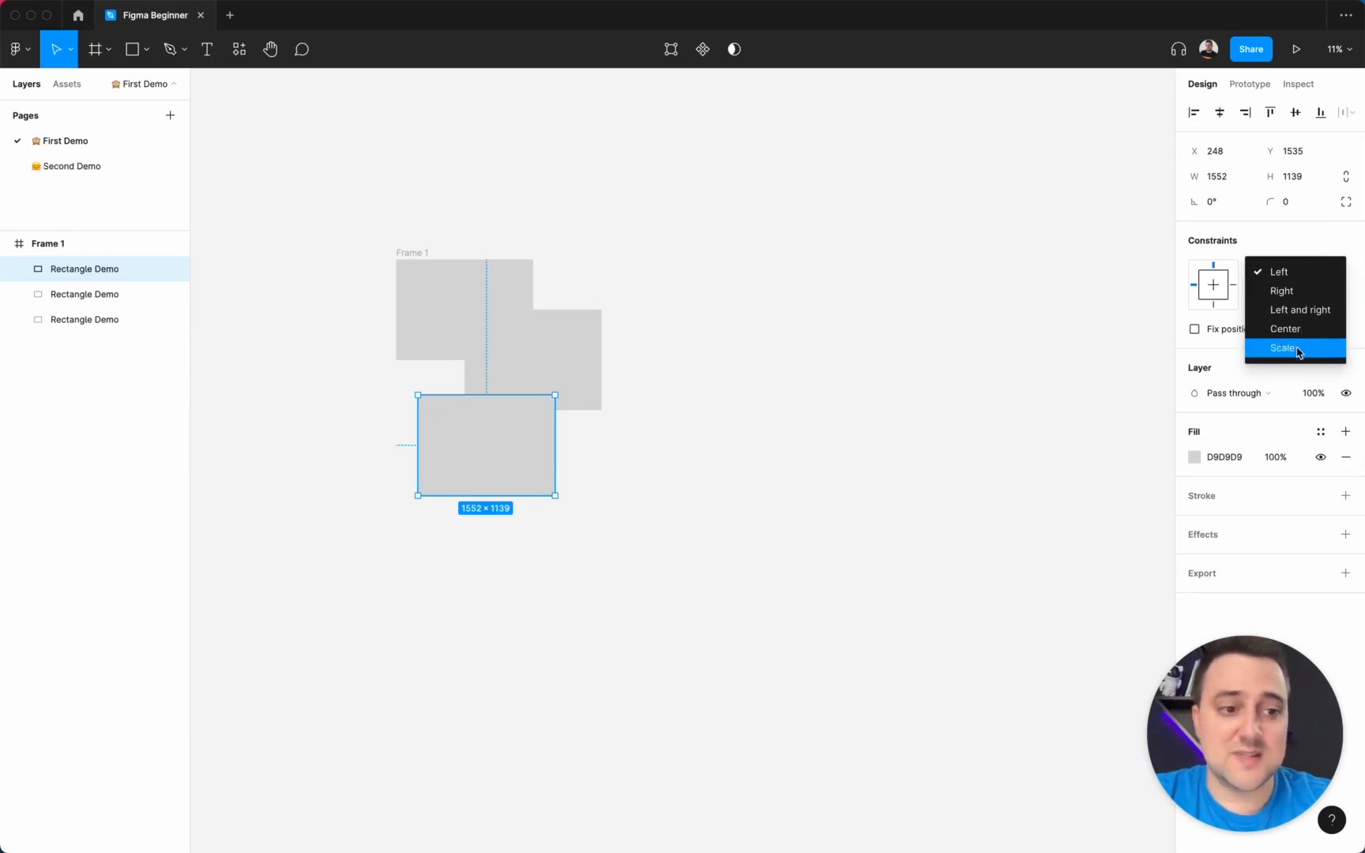
click(1299, 346)
click(1294, 299)
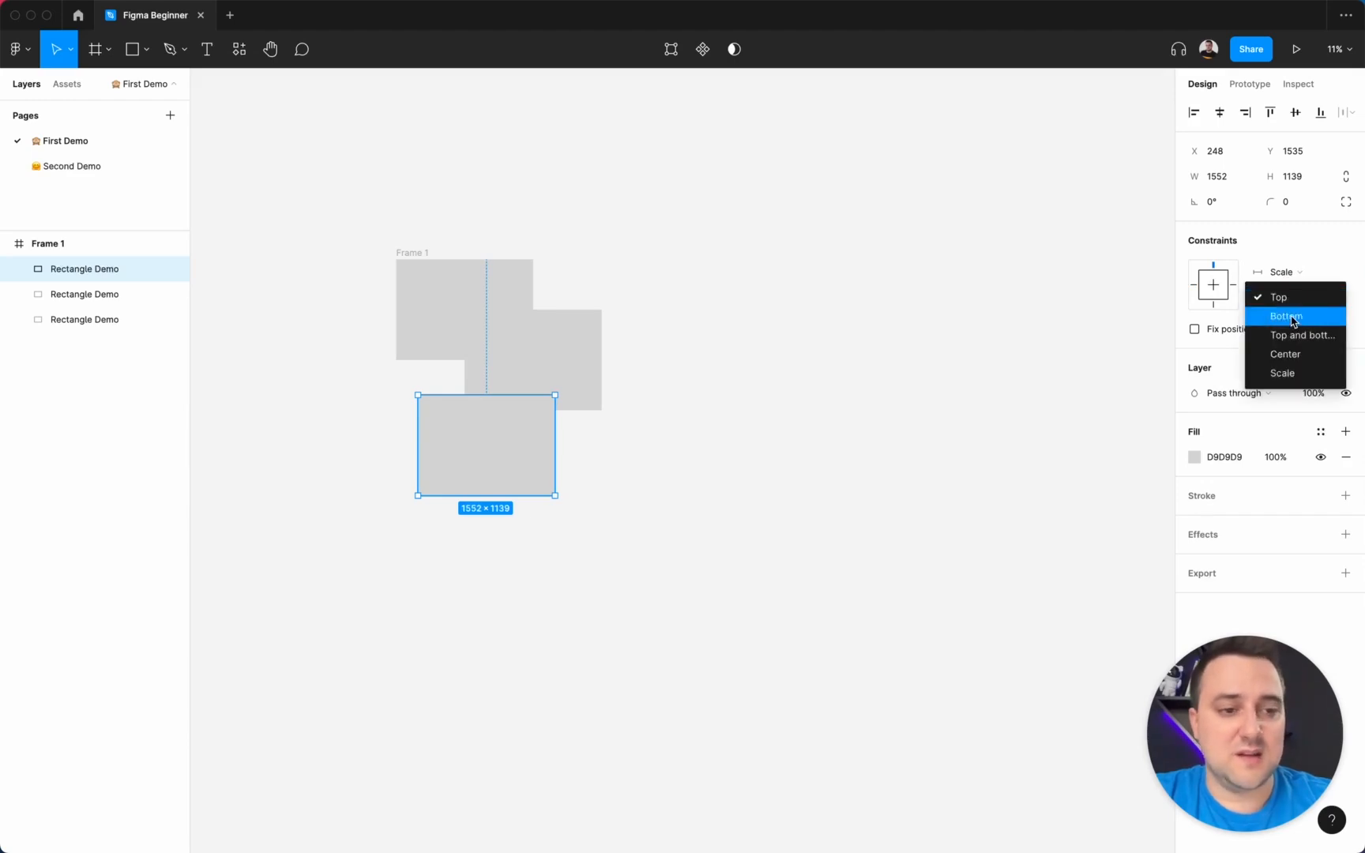
click(1288, 316)
Step: Enlarge Frame 1 from its lower-right corner to about 2556 × 2863 to test the constraints
click(731, 278)
click(401, 256)
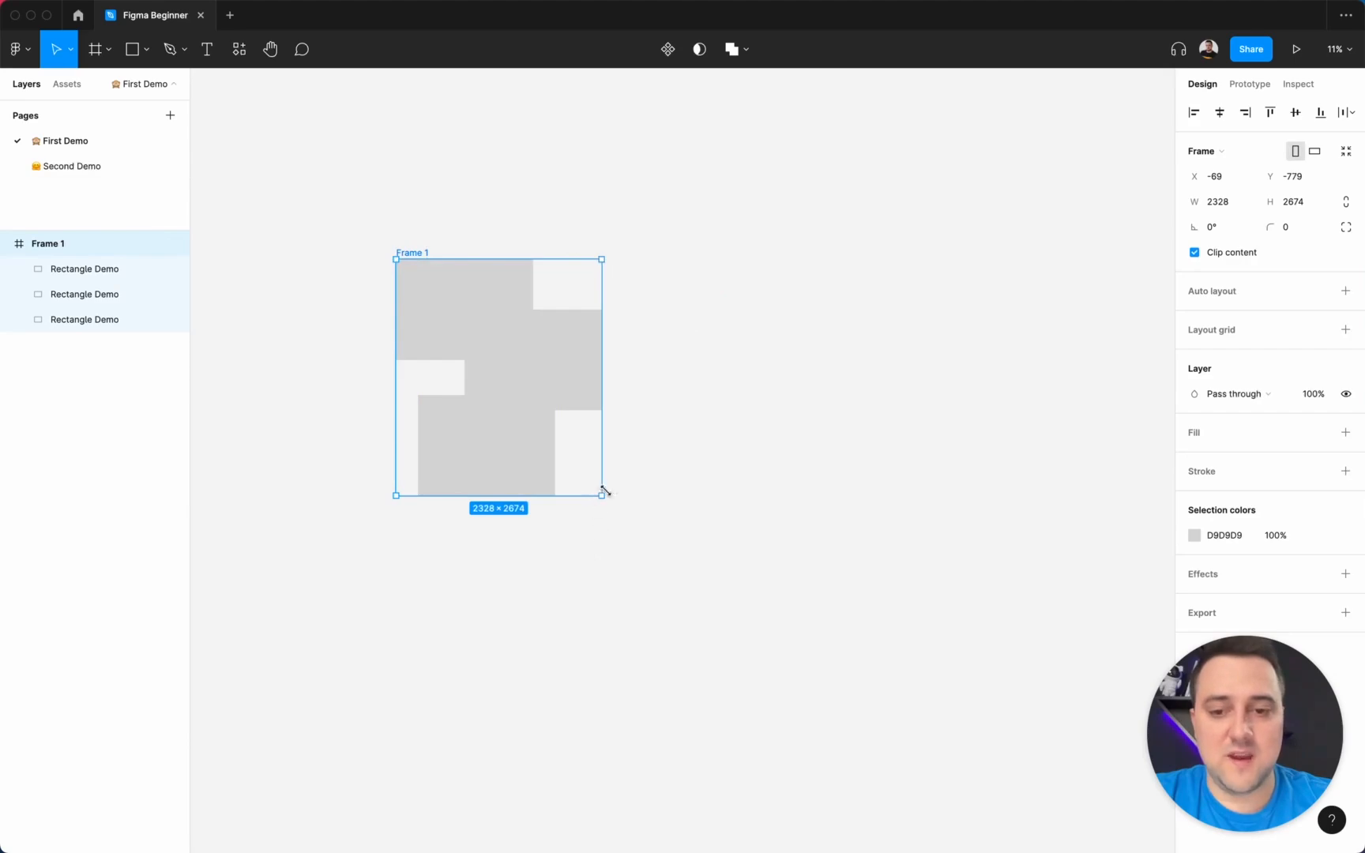
drag(602, 492, 622, 514)
Step: Select all three rectangles inside Frame 1 and set their constraints to Left and Top
click(502, 278)
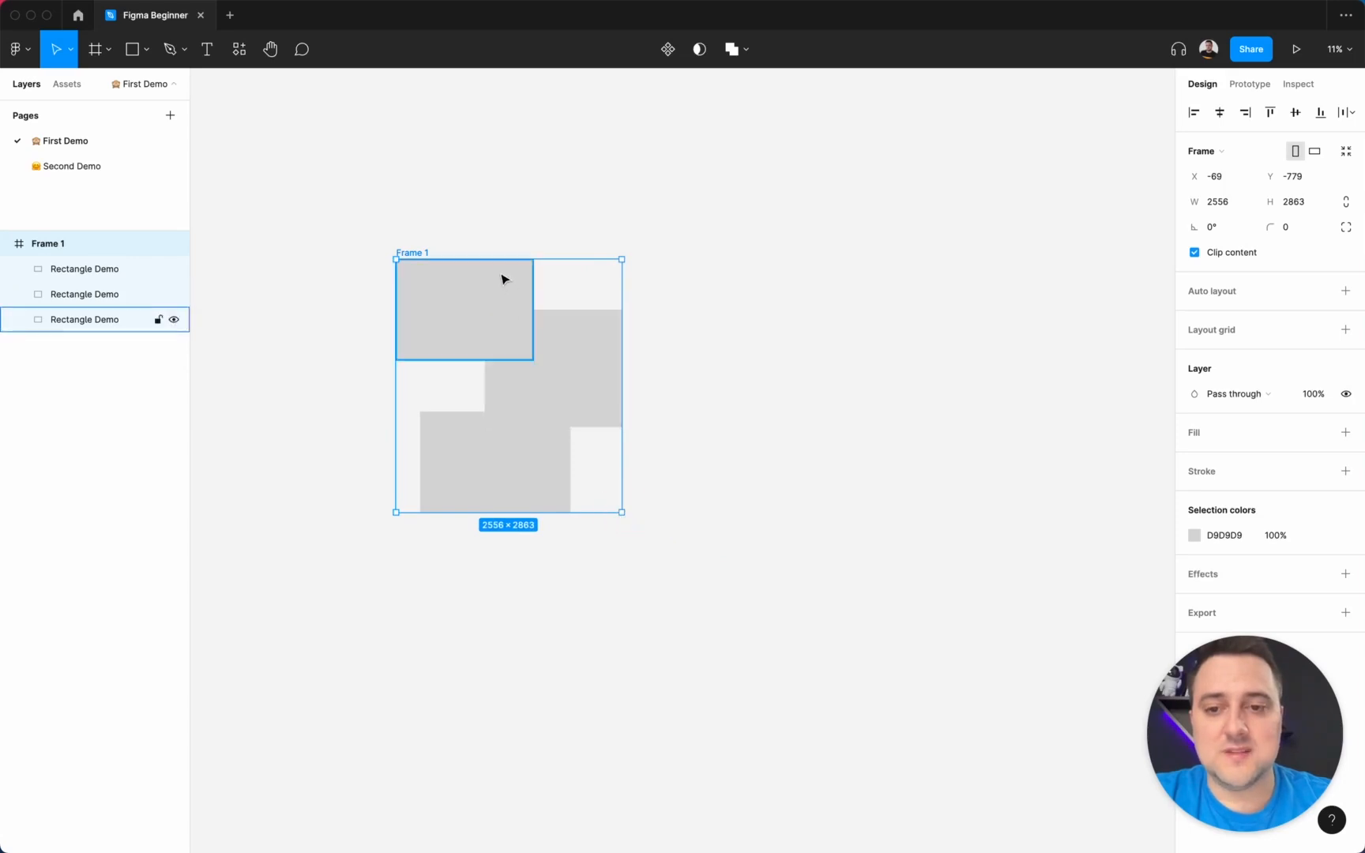
click(503, 278)
shift+click(563, 337)
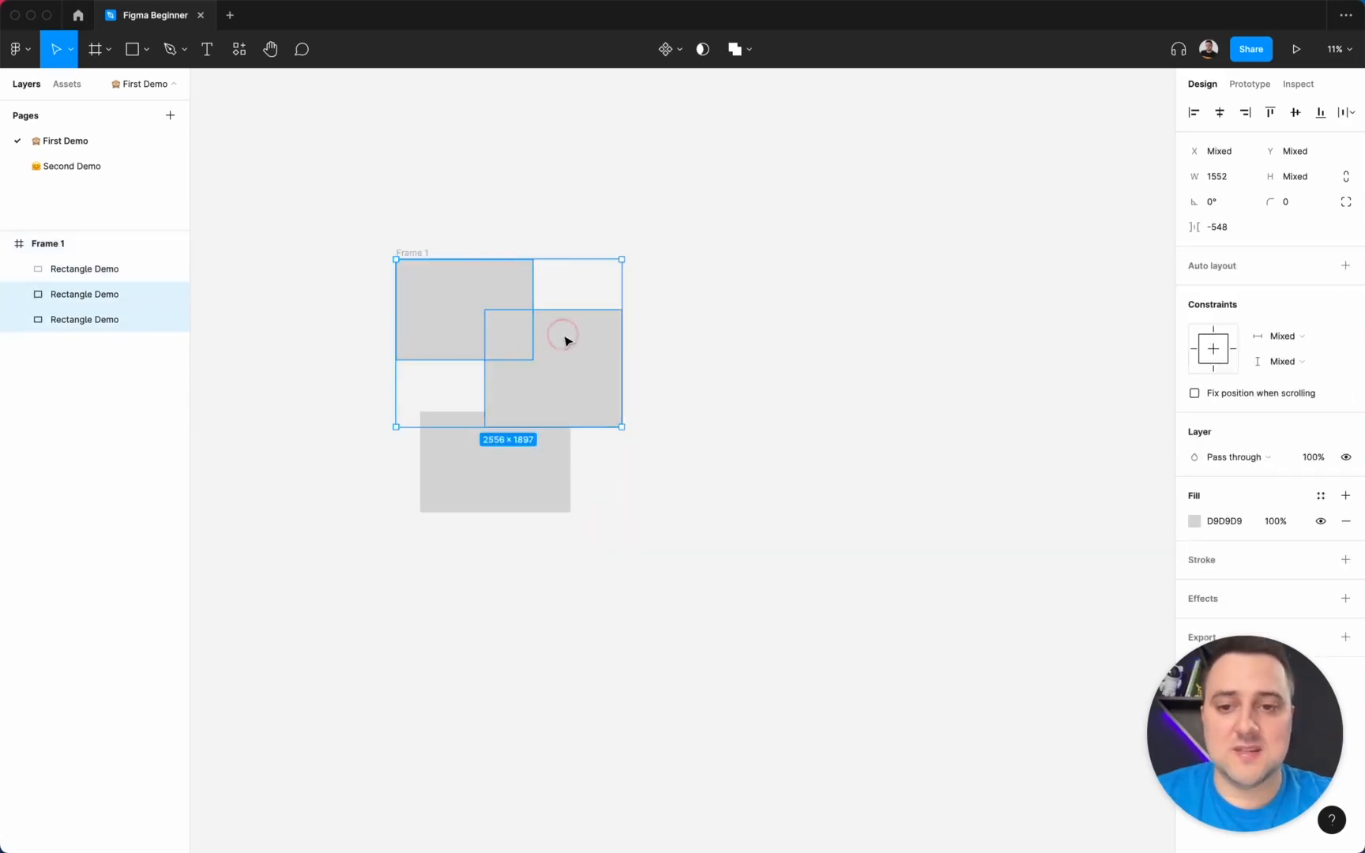
shift+click(539, 463)
click(1281, 272)
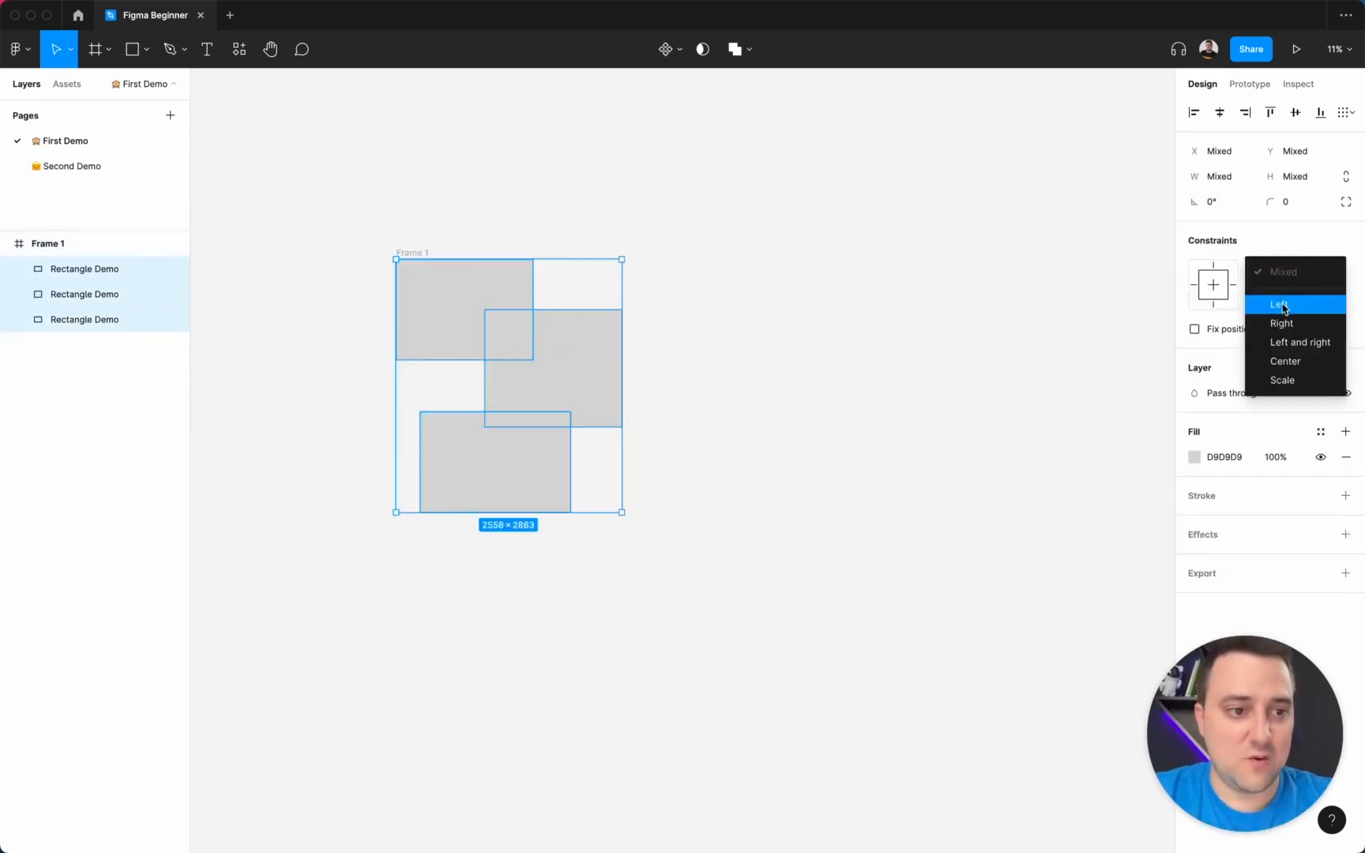
click(1280, 305)
click(1280, 297)
click(1282, 324)
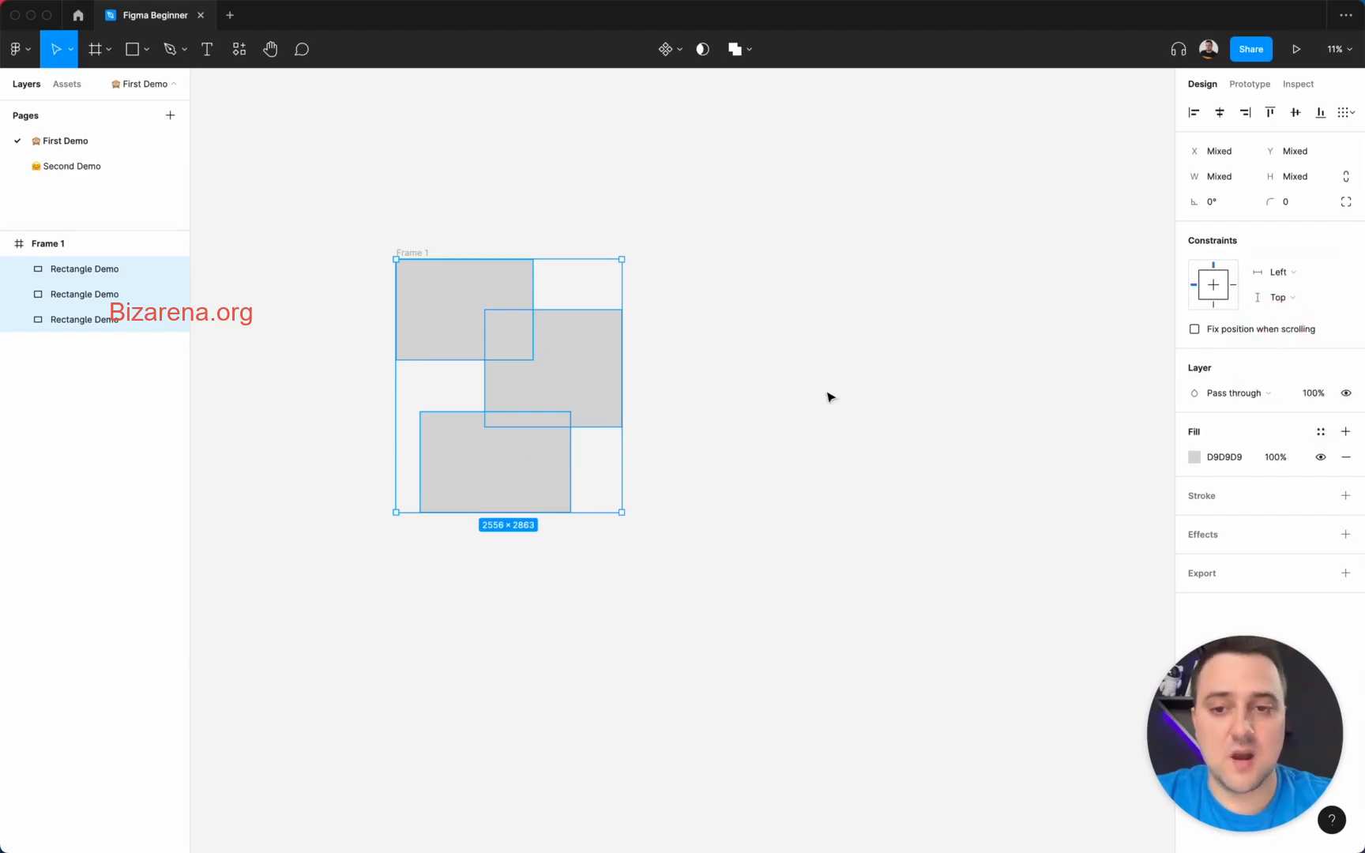
Step: Shrink Frame 1 from its lower-right corner to about 1976 × 2166 and clear the selection
click(827, 397)
click(415, 255)
click(561, 466)
click(601, 474)
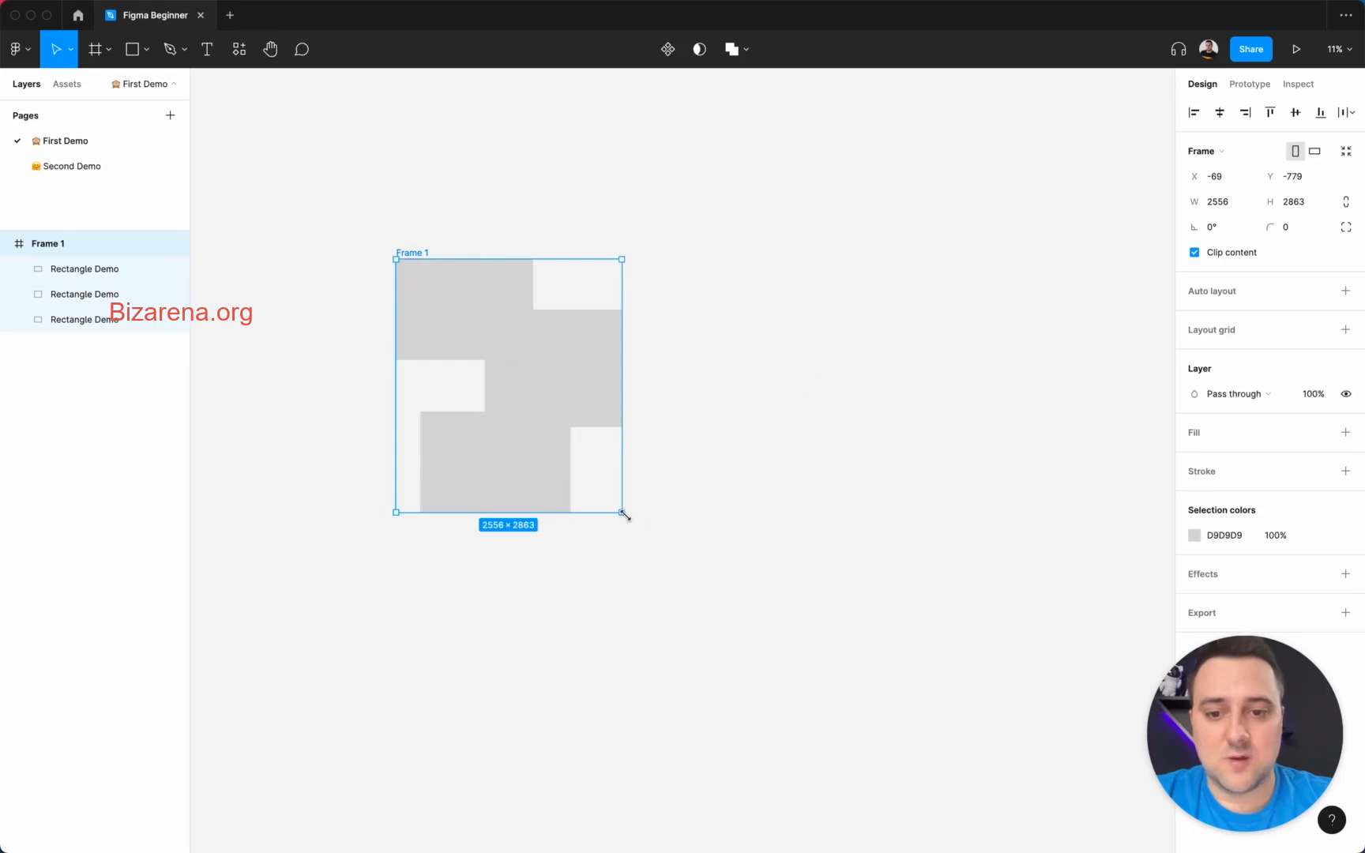
drag(622, 514, 570, 453)
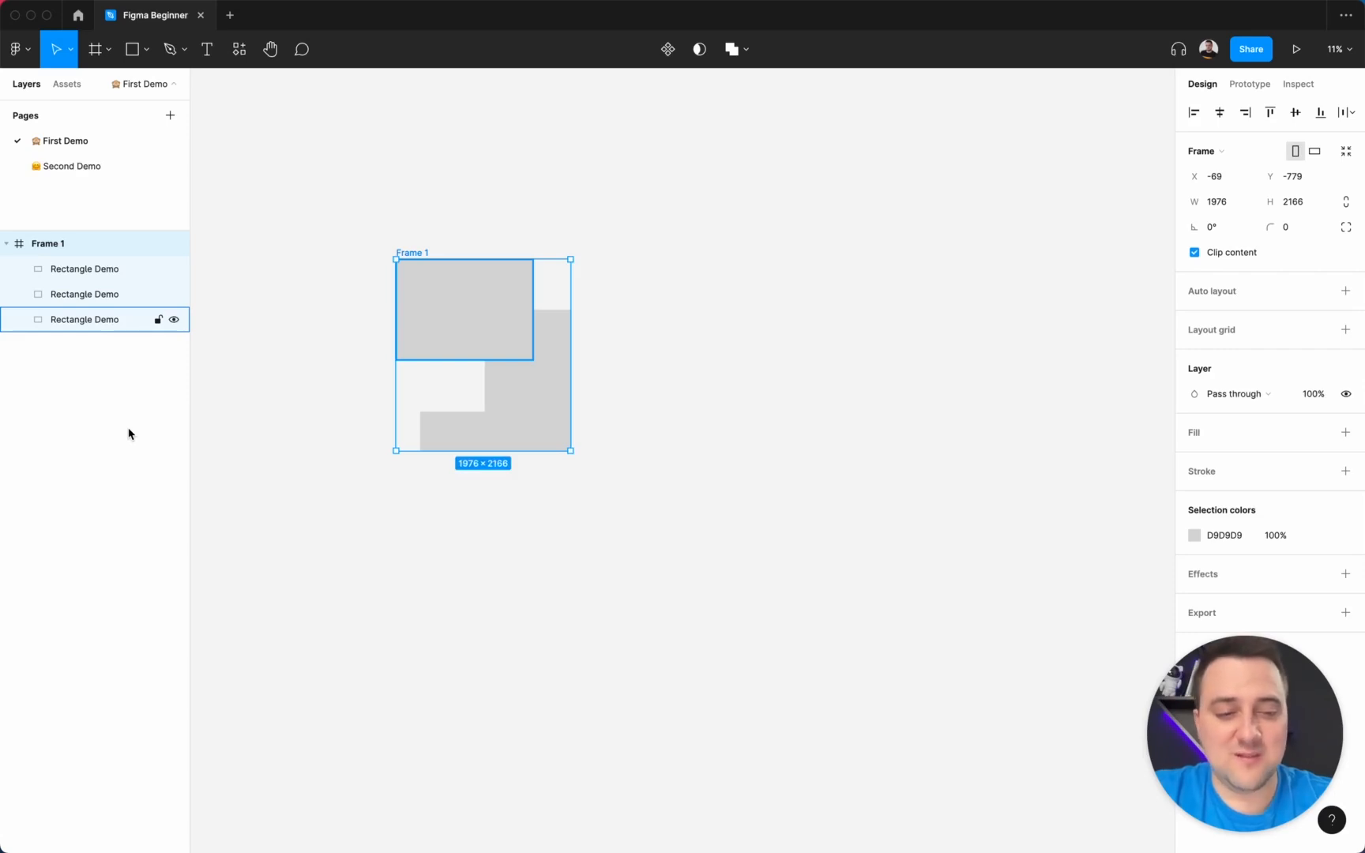
click(613, 258)
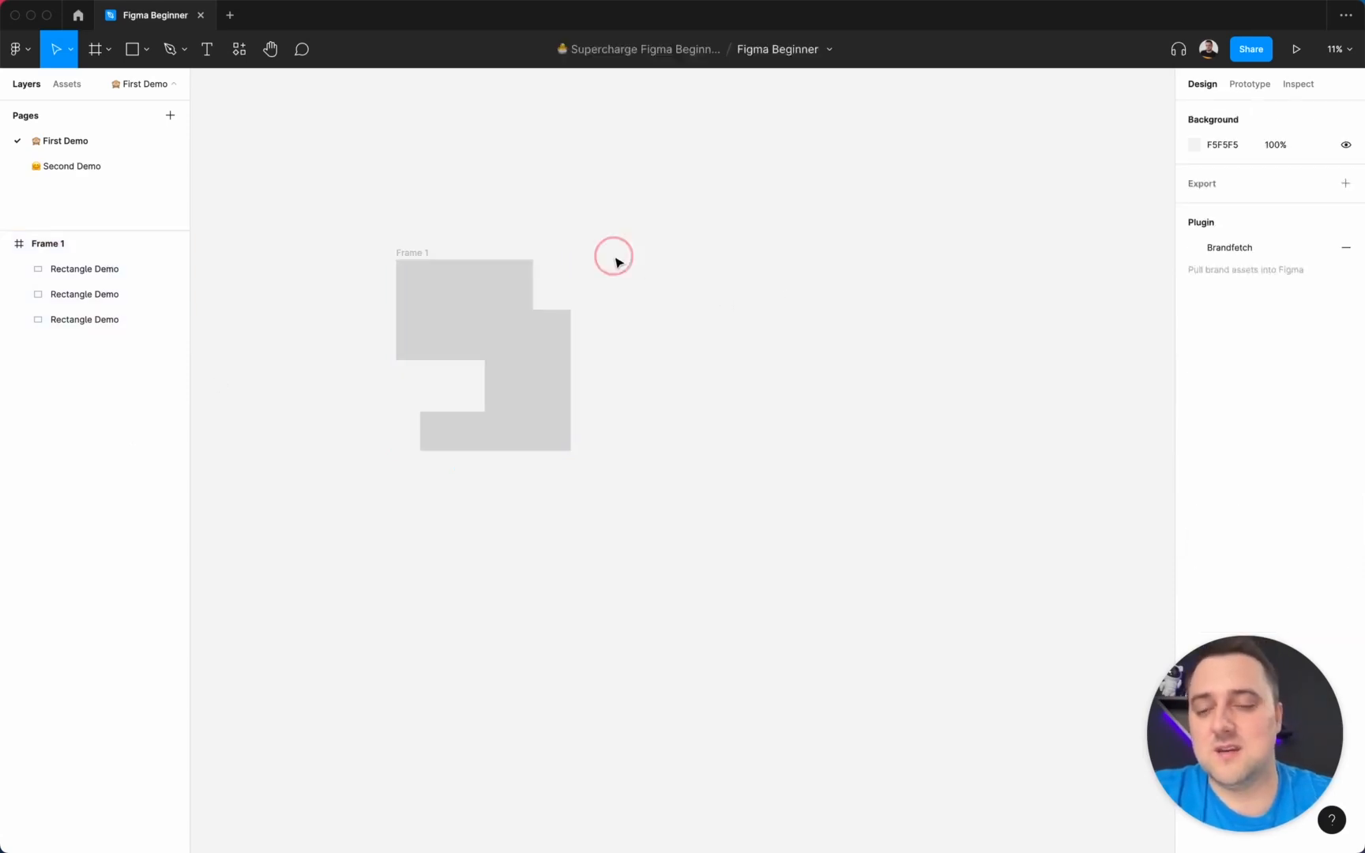
Step: Turn off Clip content for Frame 1 and clear the selection
click(422, 254)
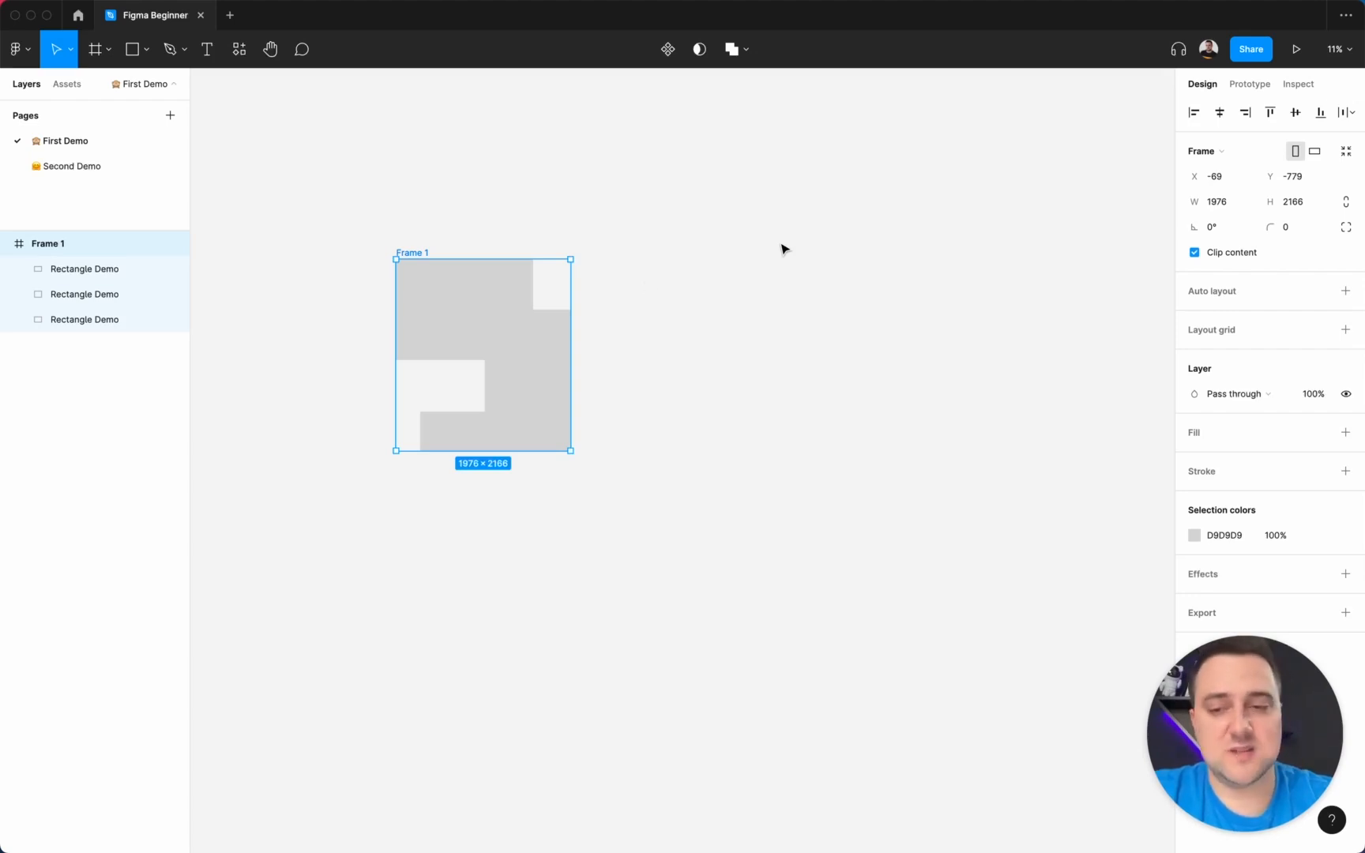
click(1195, 253)
click(817, 222)
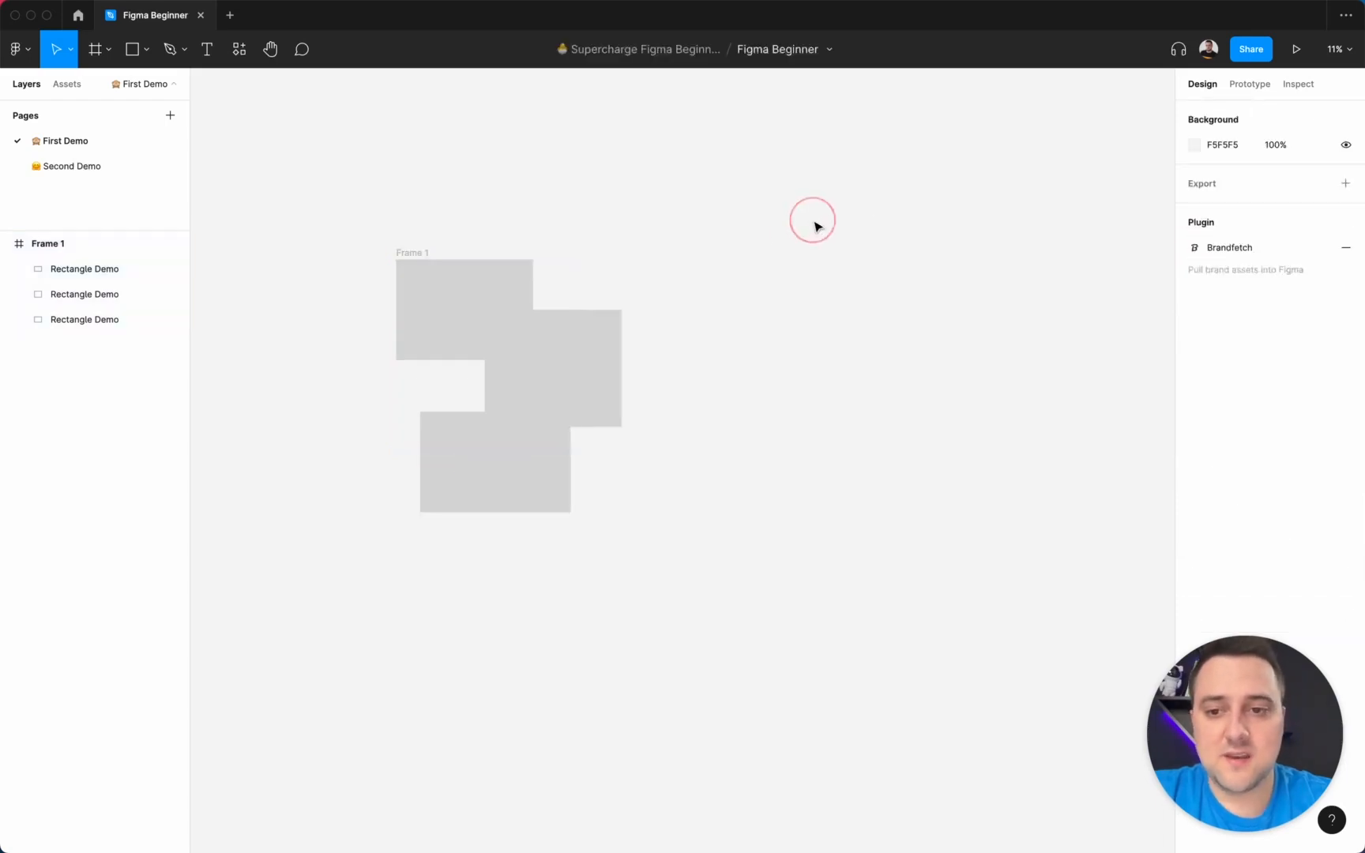
Step: Move Frame 1 with its rectangles to about X 1139, Y -1101 and clear the selection
click(427, 254)
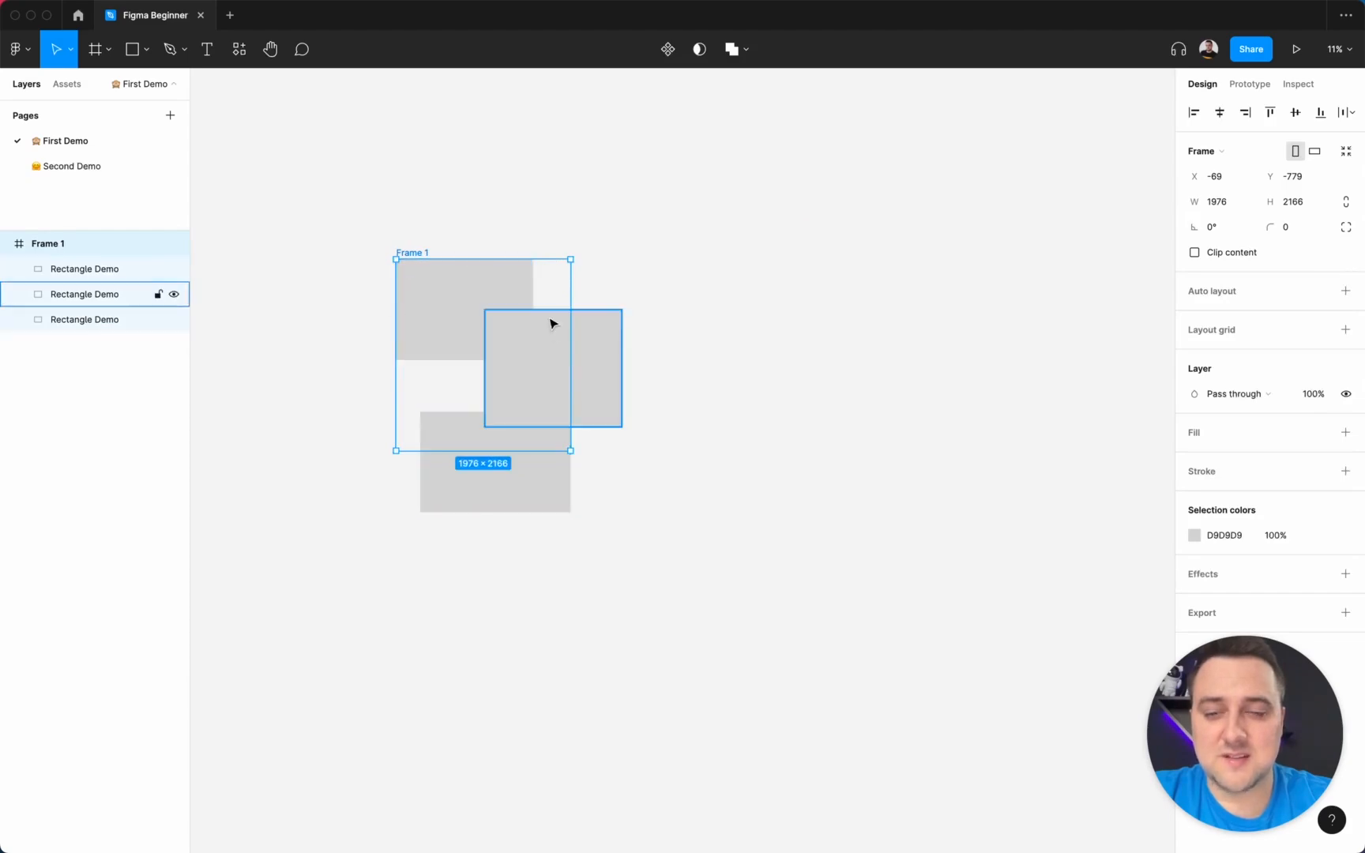
drag(494, 341, 596, 315)
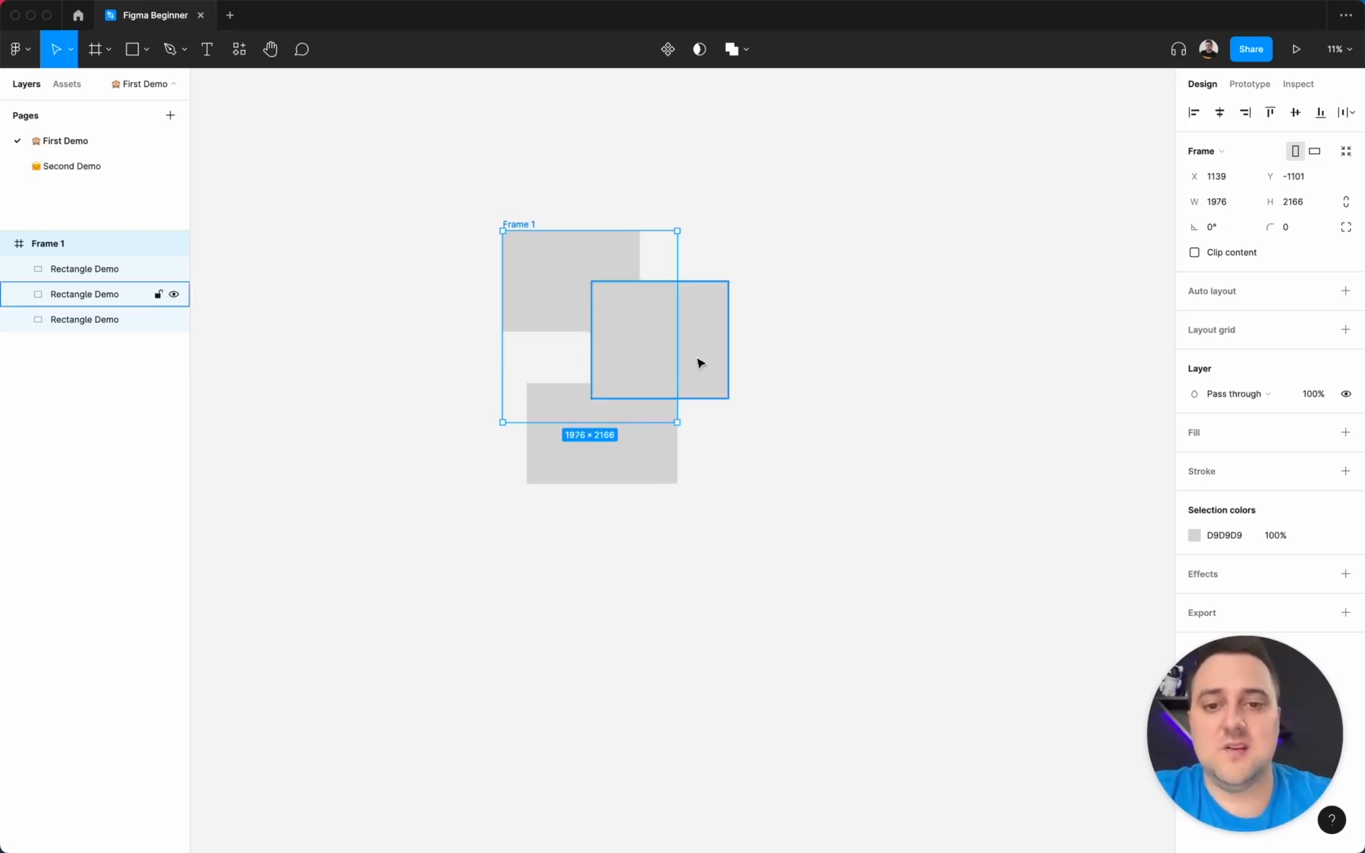
click(783, 194)
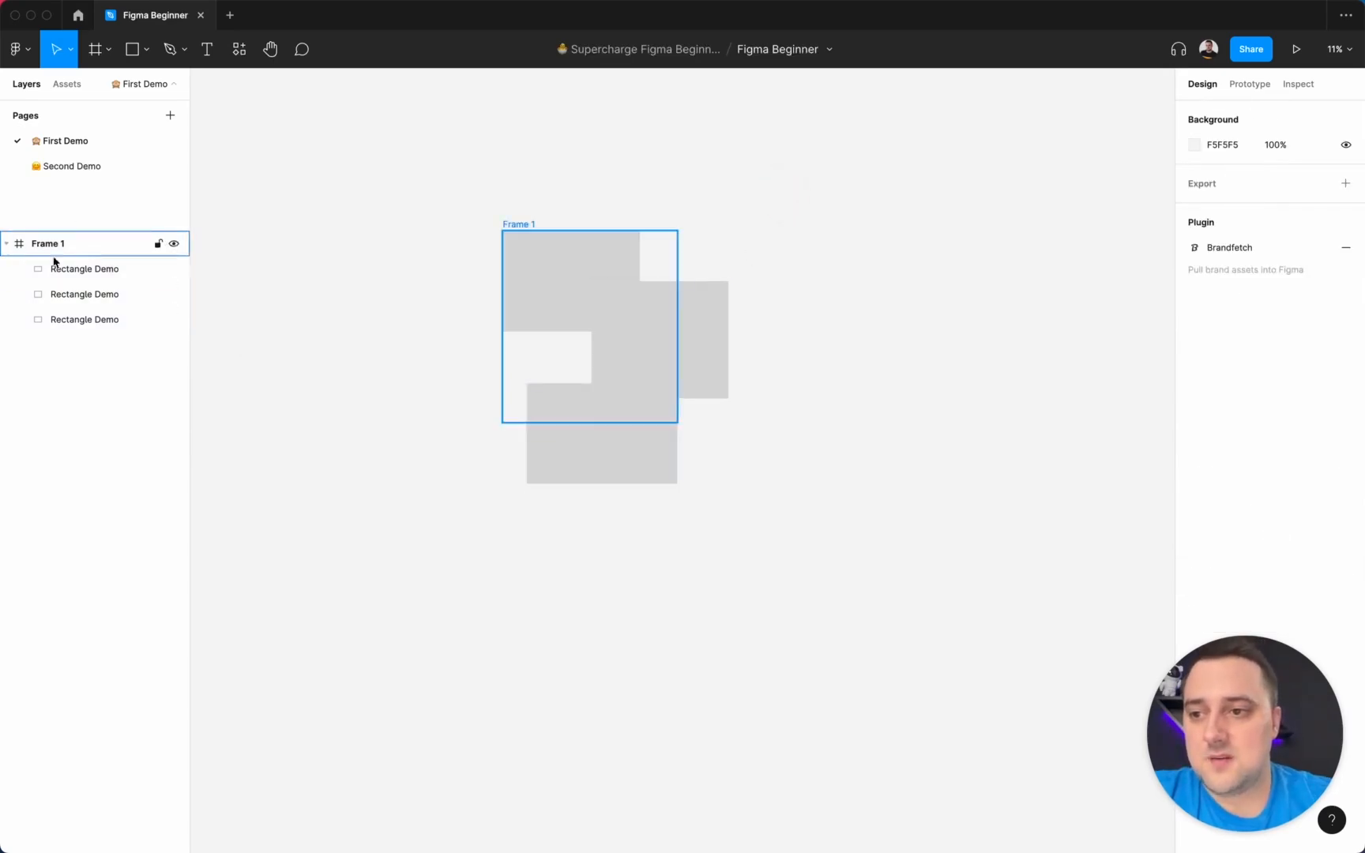
Step: Draw a separate rectangle about 1637 × 1494 on the empty canvas up and to the right of Frame 1
click(916, 168)
scroll(917, 171, right, 1)
key(r)
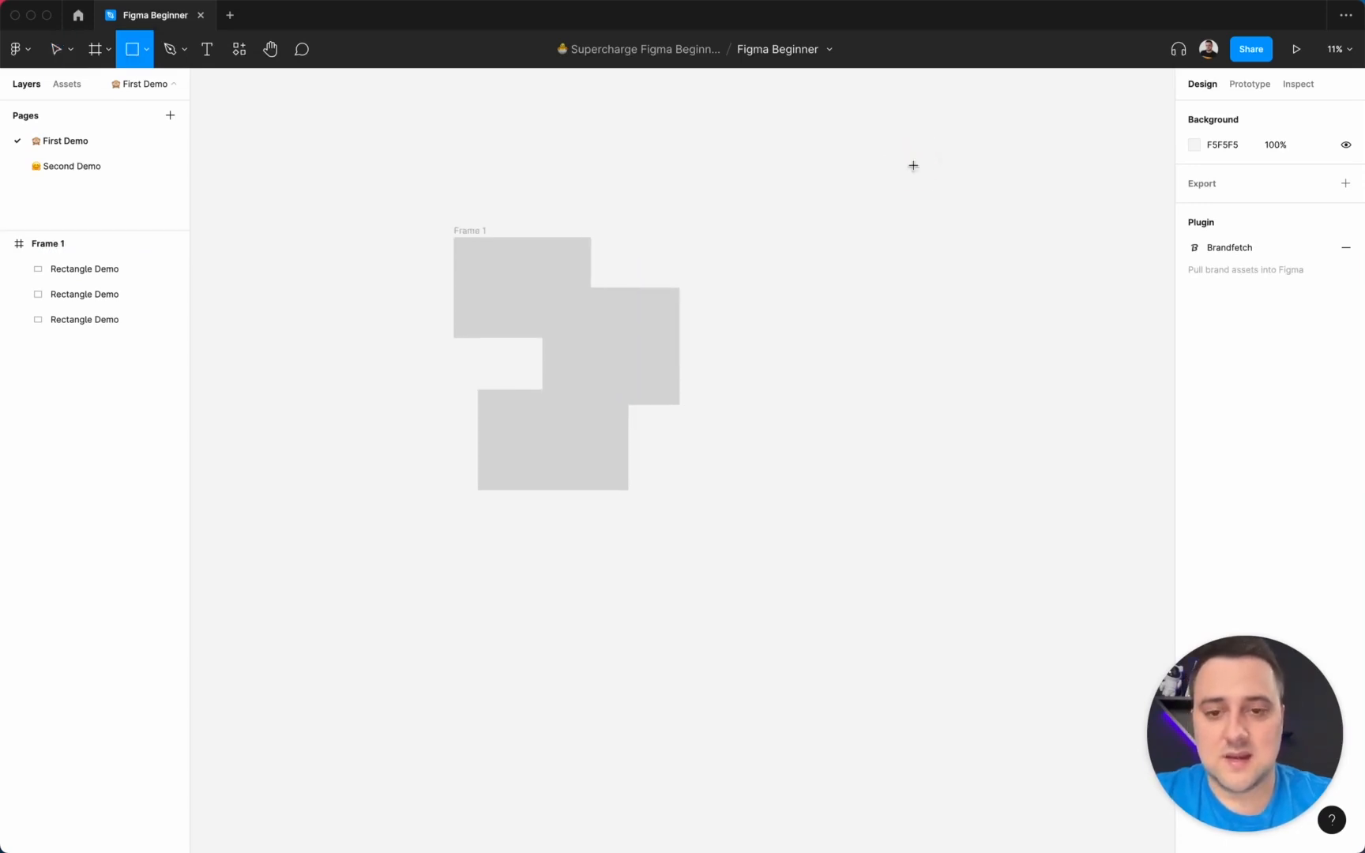
mouse_move(857, 137)
mouse_down()
mouse_move(999, 269)
mouse_move(964, 246)
mouse_move(934, 257)
mouse_up()
click(977, 398)
click(938, 249)
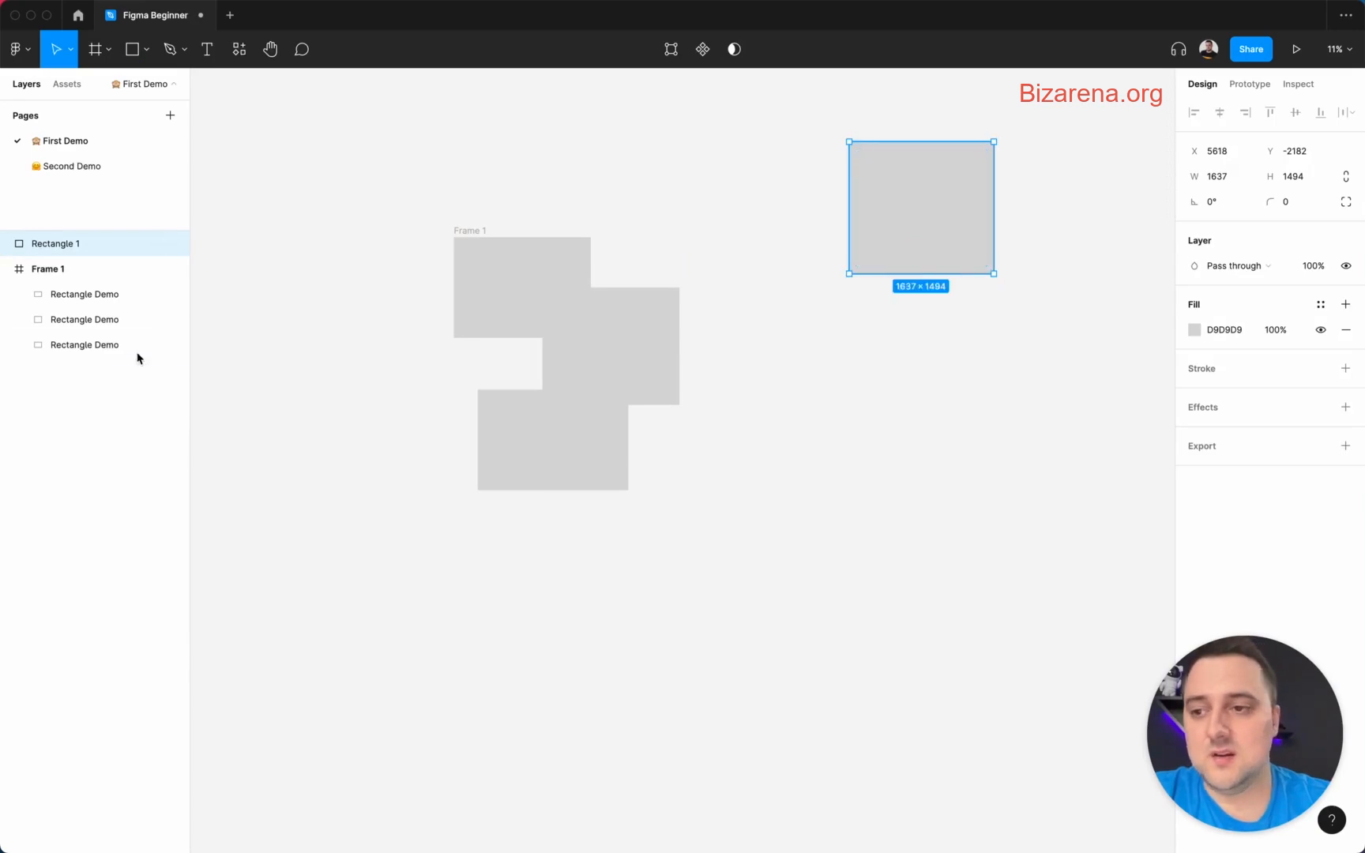
Step: Fill the new rectangle with red E74A4A and move it to about X 5224, Y -2513
click(1195, 330)
click(1115, 369)
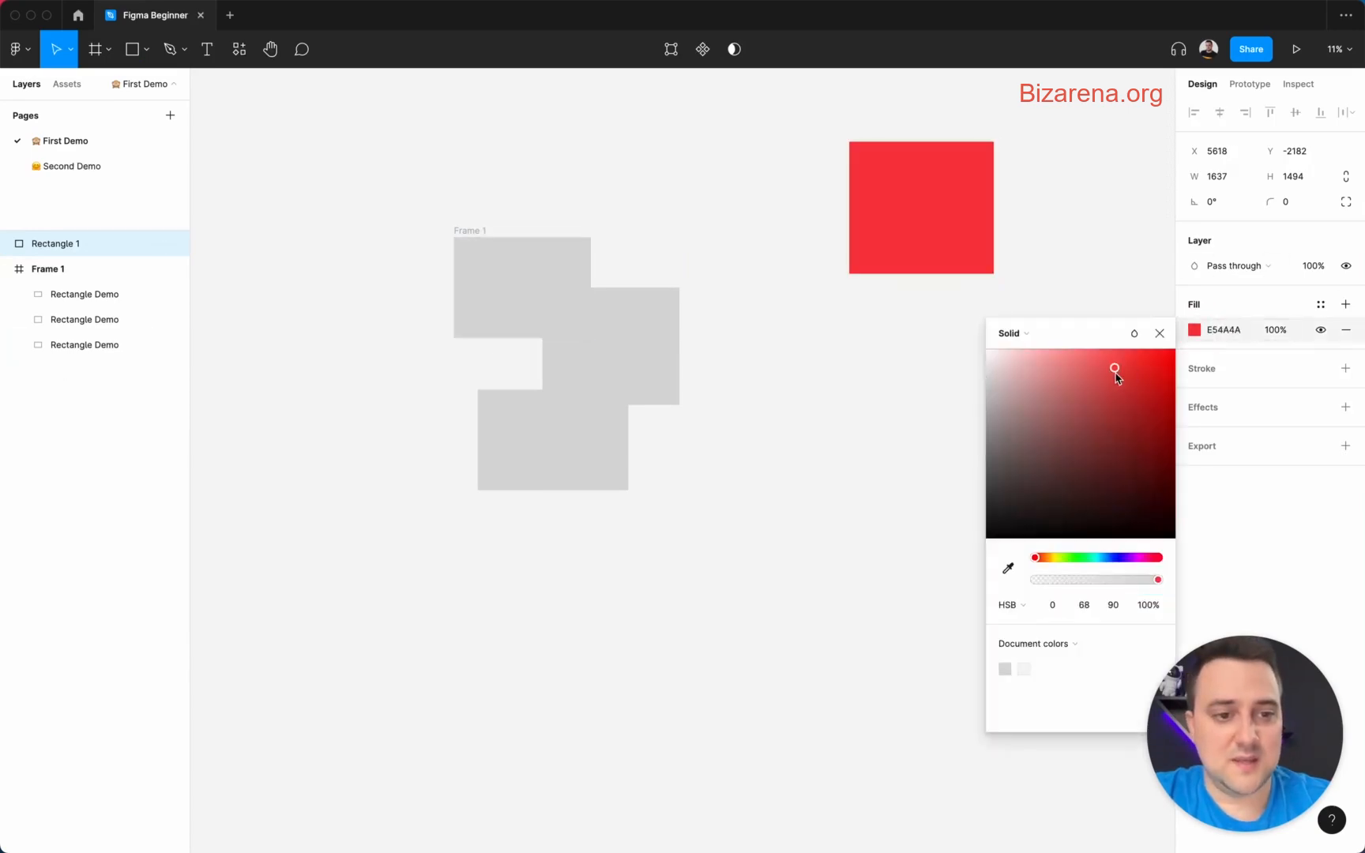
click(1100, 274)
drag(948, 225, 911, 199)
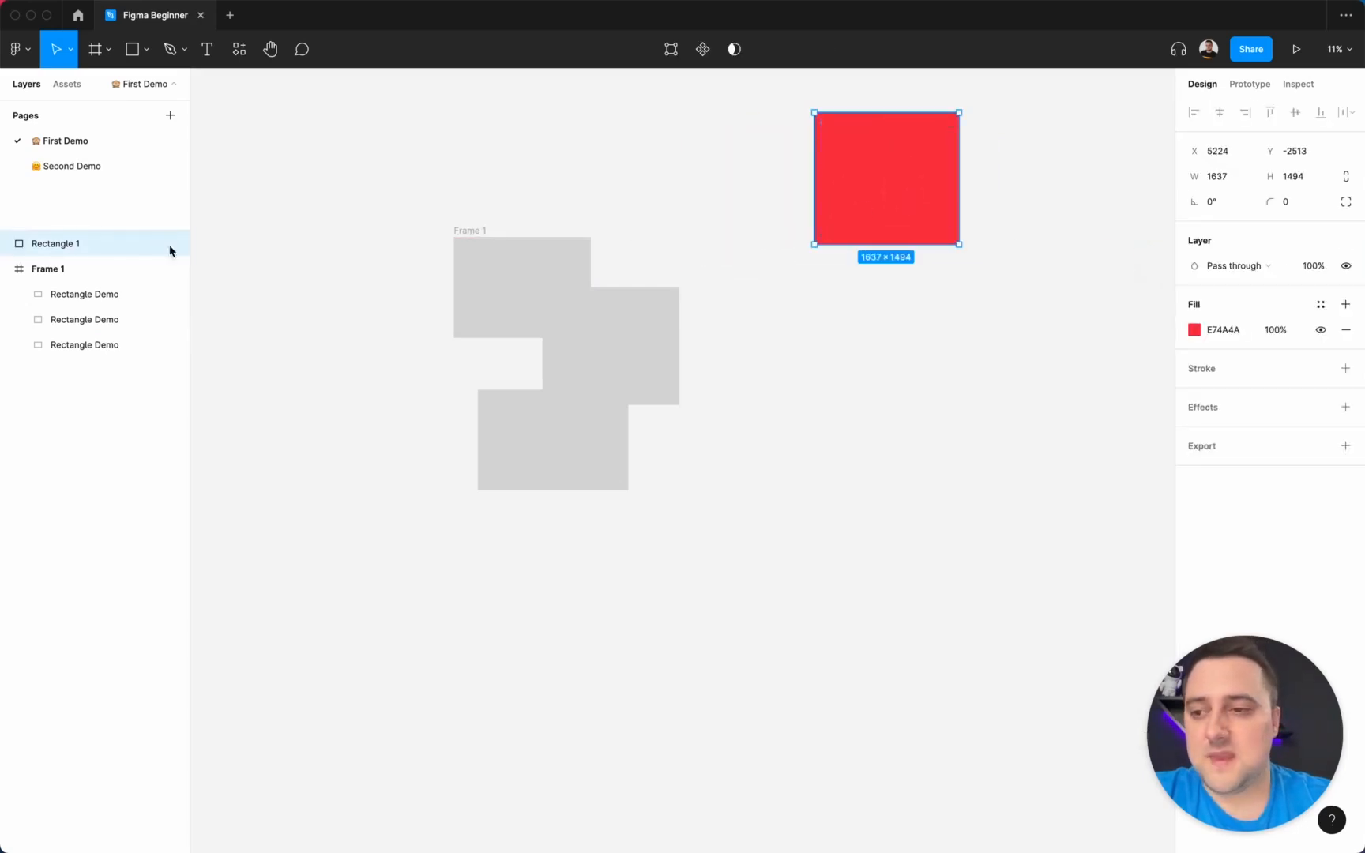
Step: Move Frame 1 with its rectangles to about X 1246, Y -1343 and clear the selection
click(8, 269)
click(18, 270)
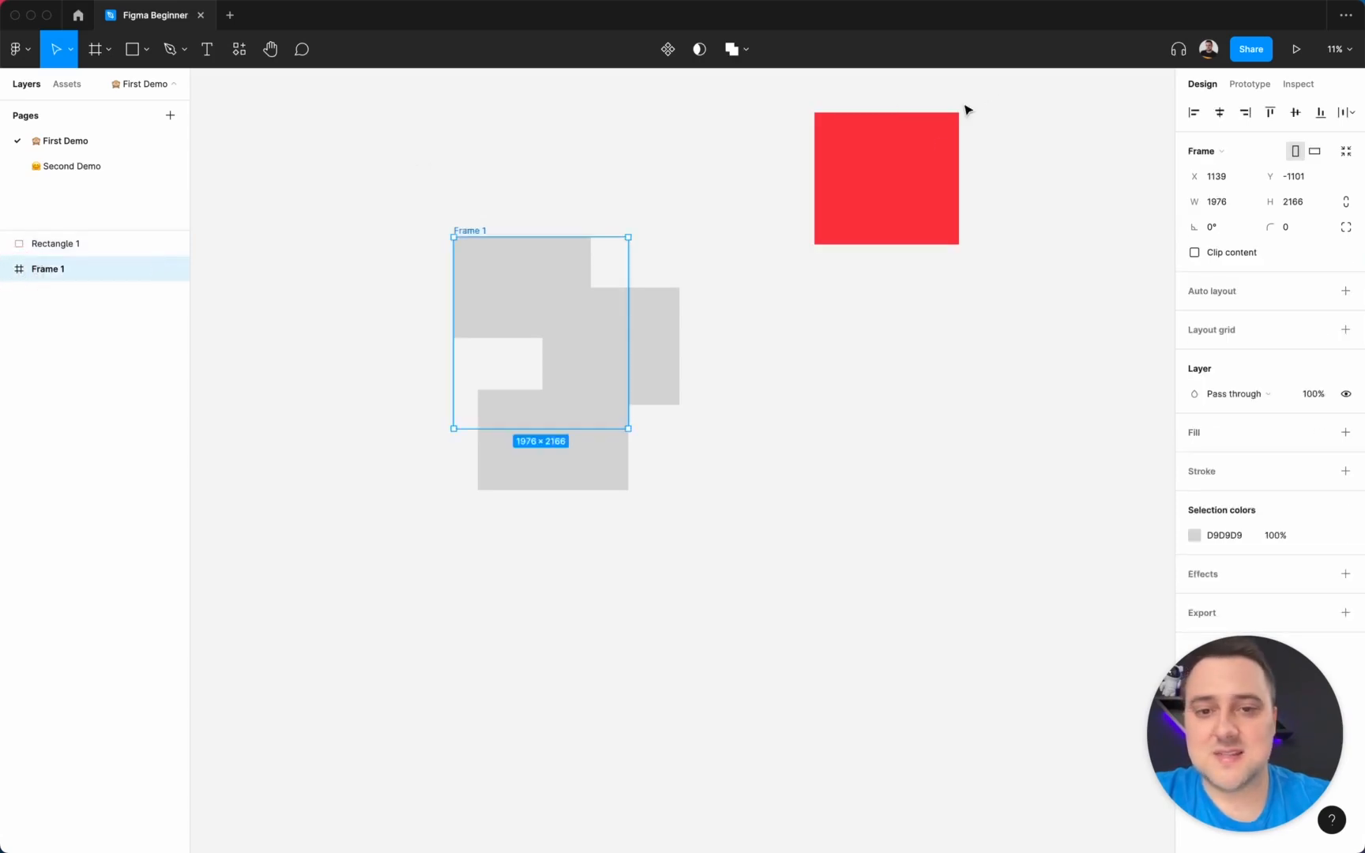
click(918, 185)
click(482, 231)
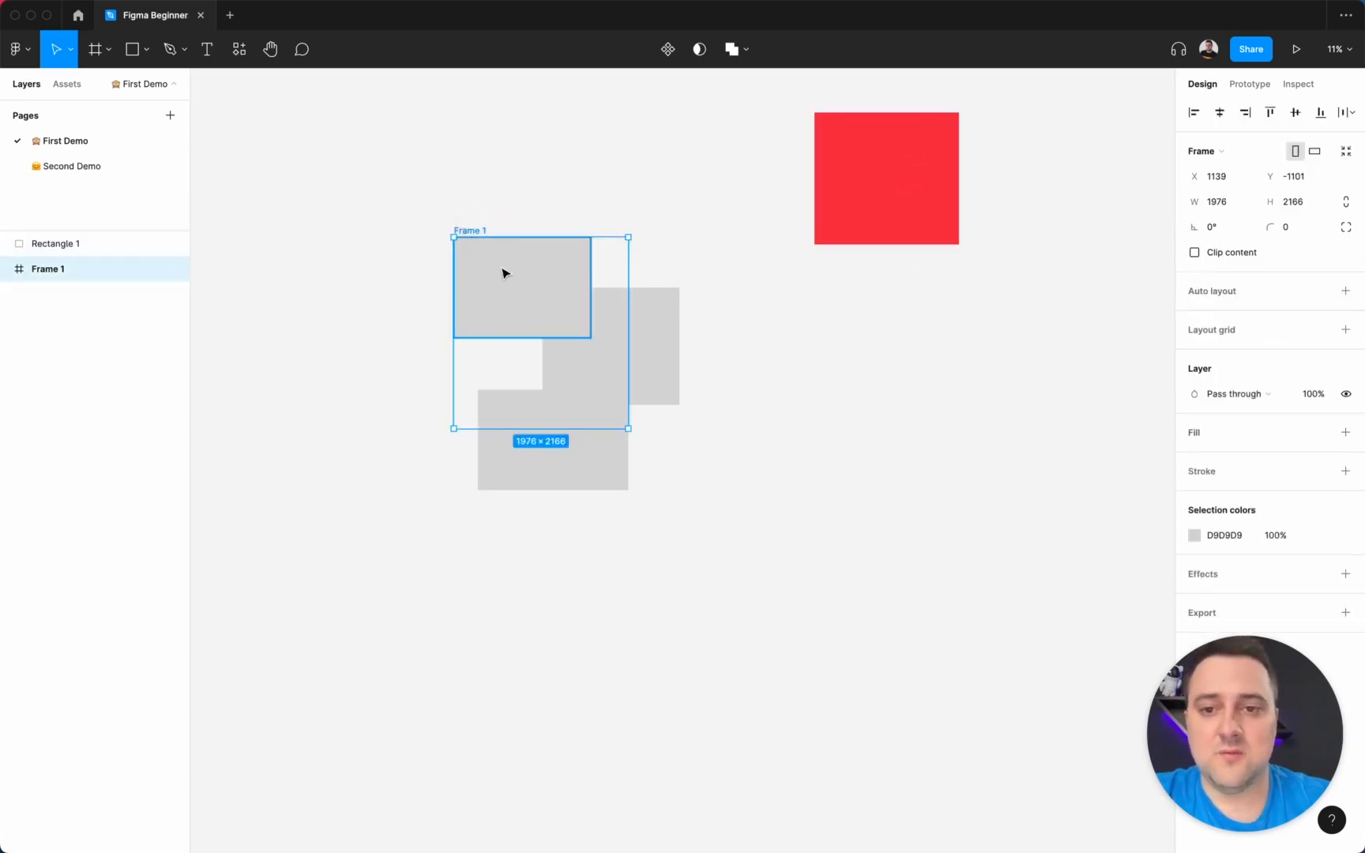
mouse_move(505, 271)
mouse_down()
mouse_move(672, 445)
mouse_move(457, 289)
mouse_move(512, 253)
mouse_up()
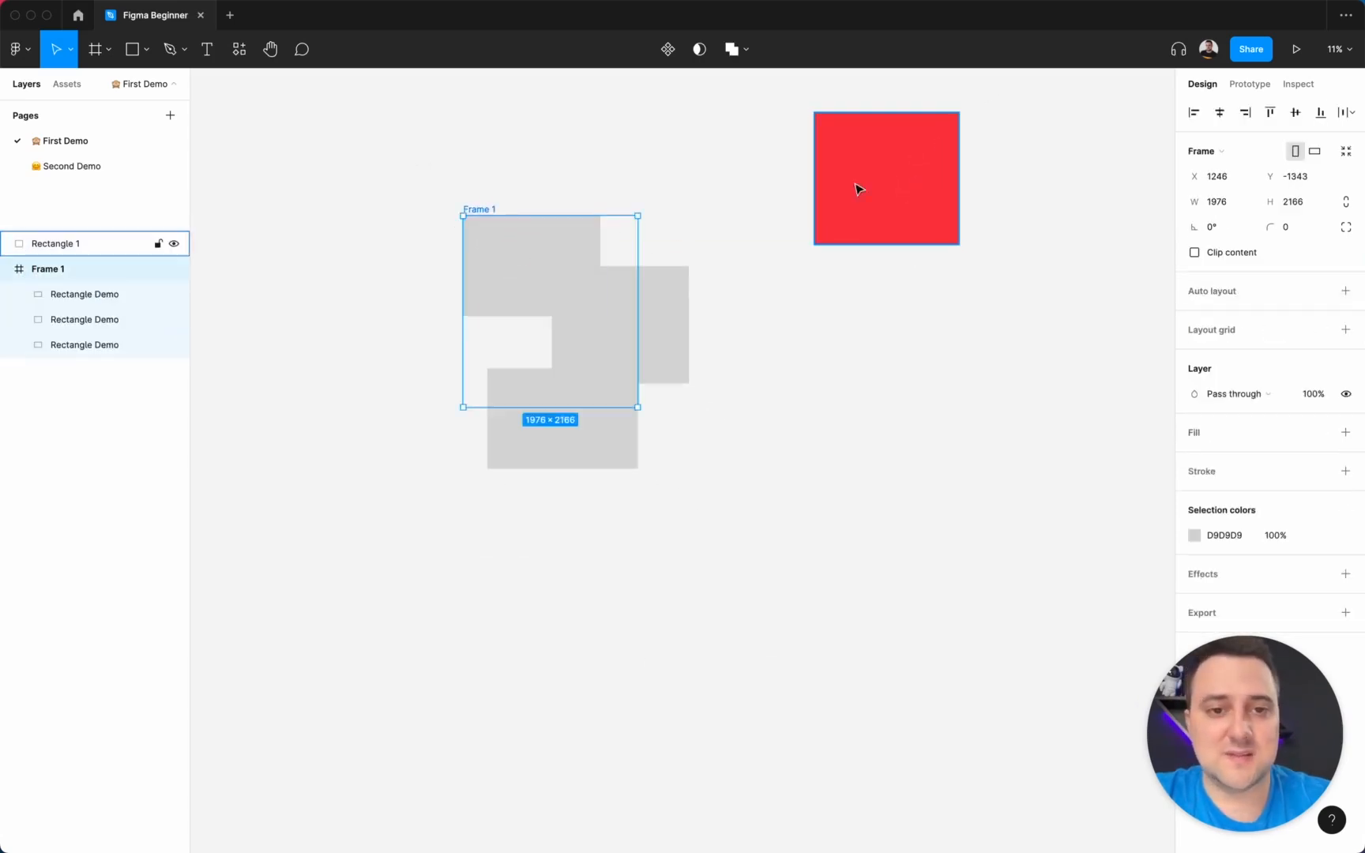
click(865, 320)
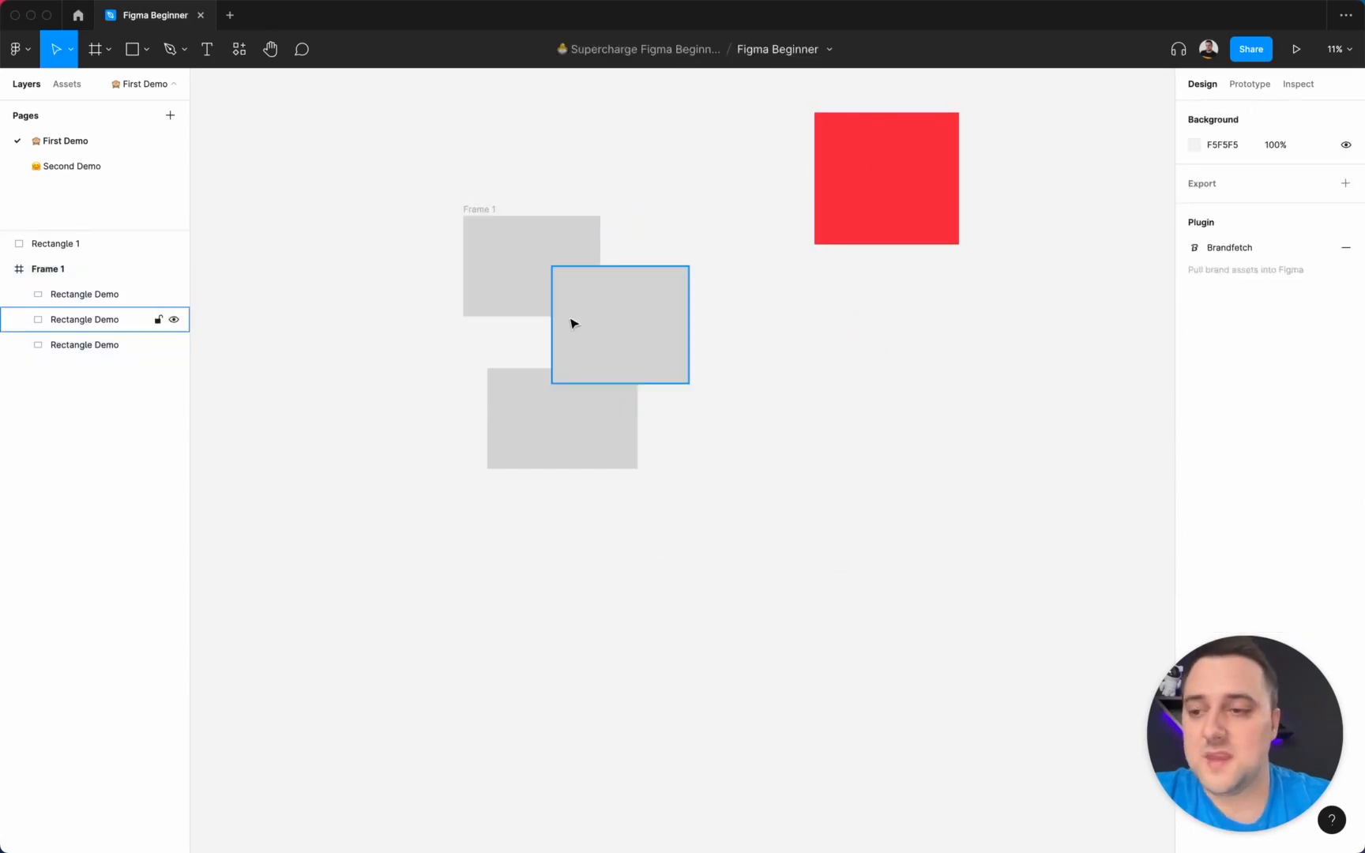
Step: Move the red Rectangle 1 over Frame 1's rectangles to about X 1415, Y -1007 and clear the selection
click(57, 245)
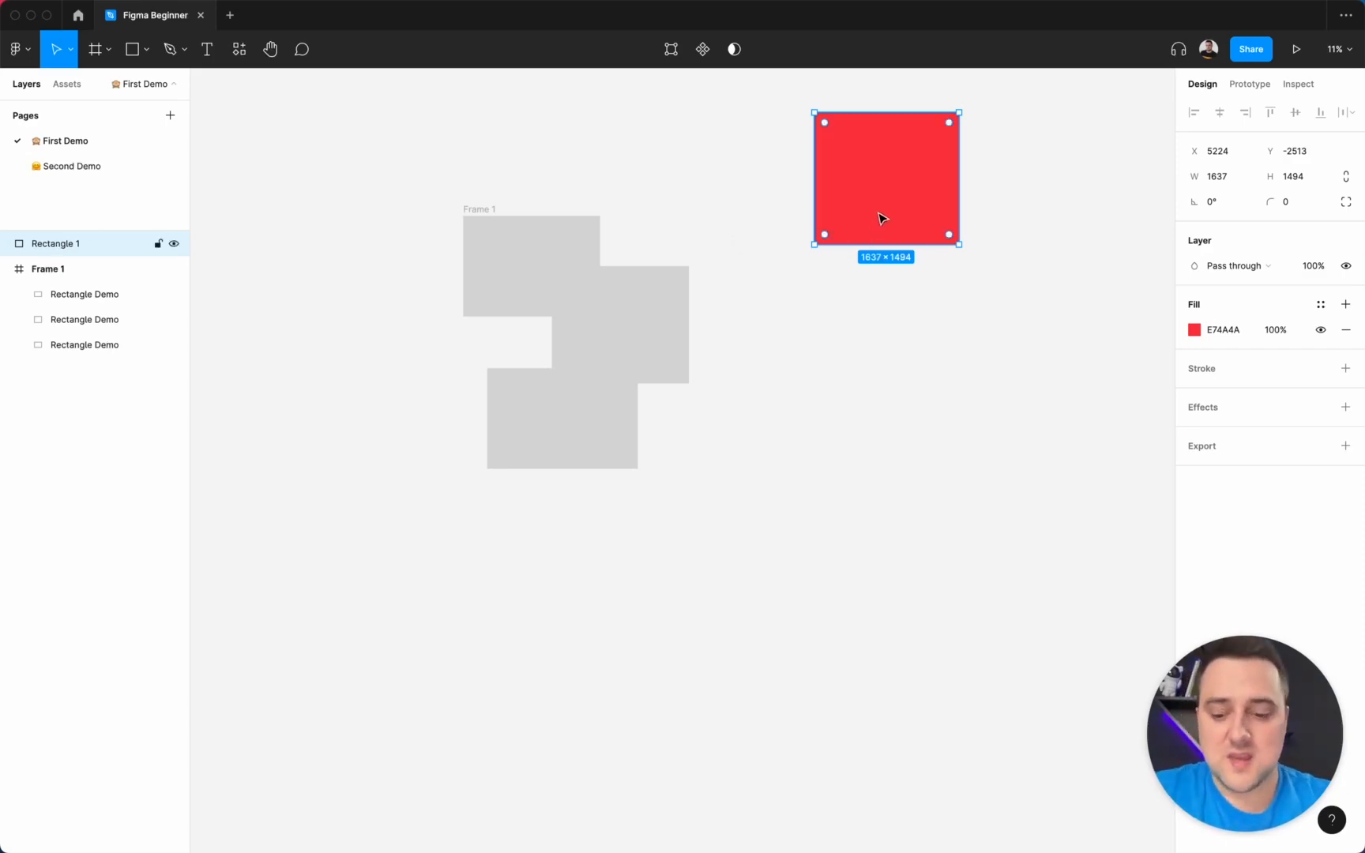
scroll(875, 205, up, 3)
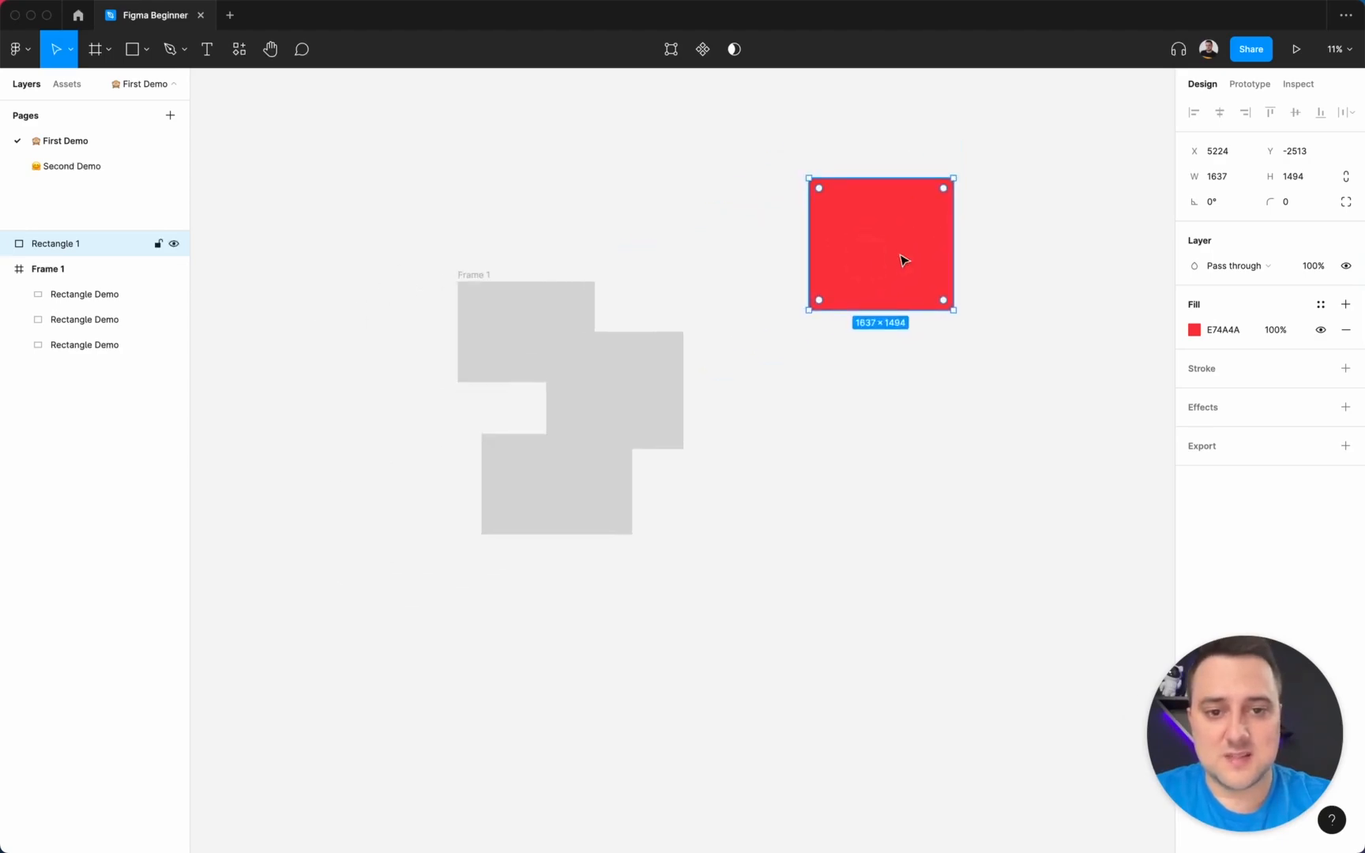
drag(888, 257, 557, 390)
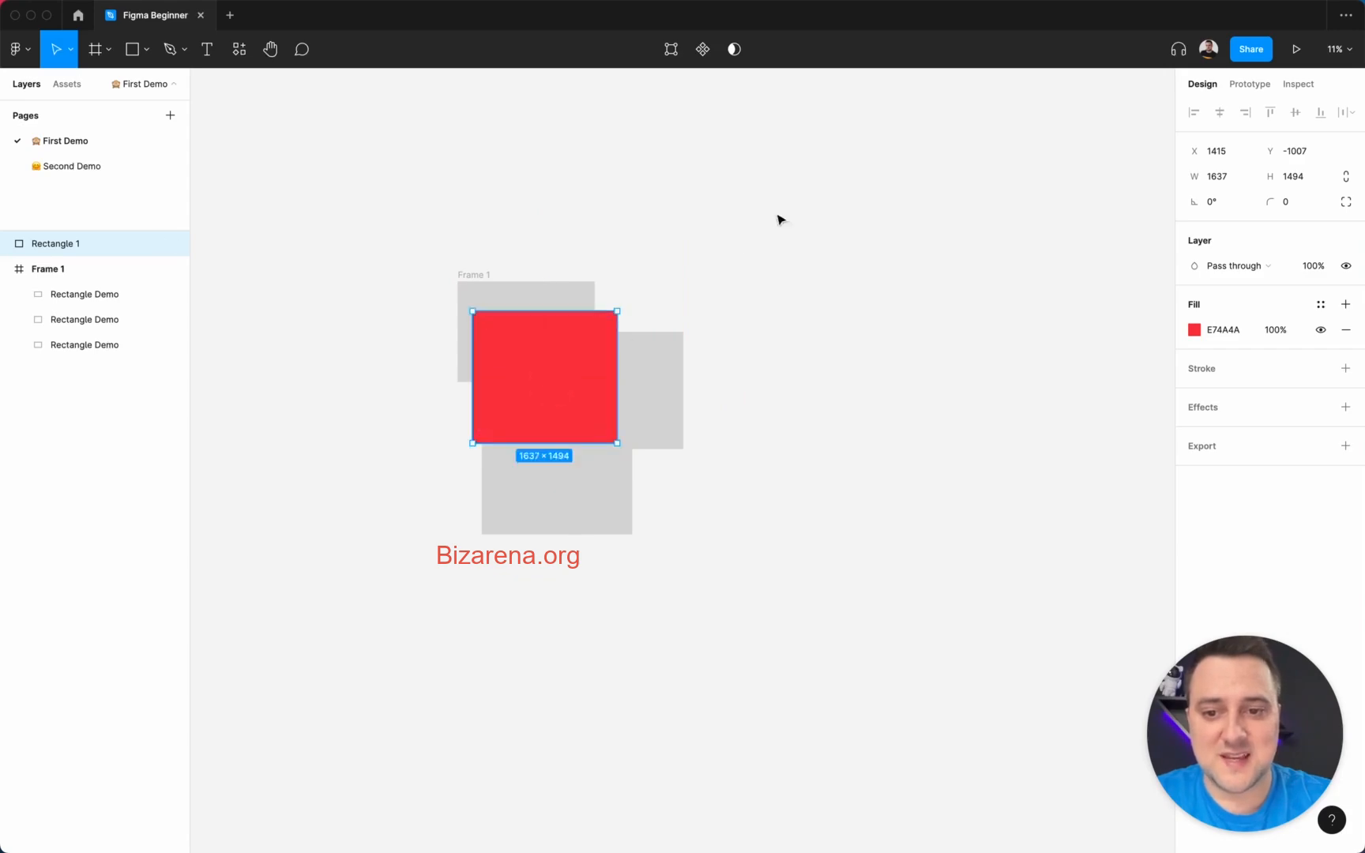
click(804, 210)
scroll(805, 210, left, 2)
scroll(805, 210, down, 1)
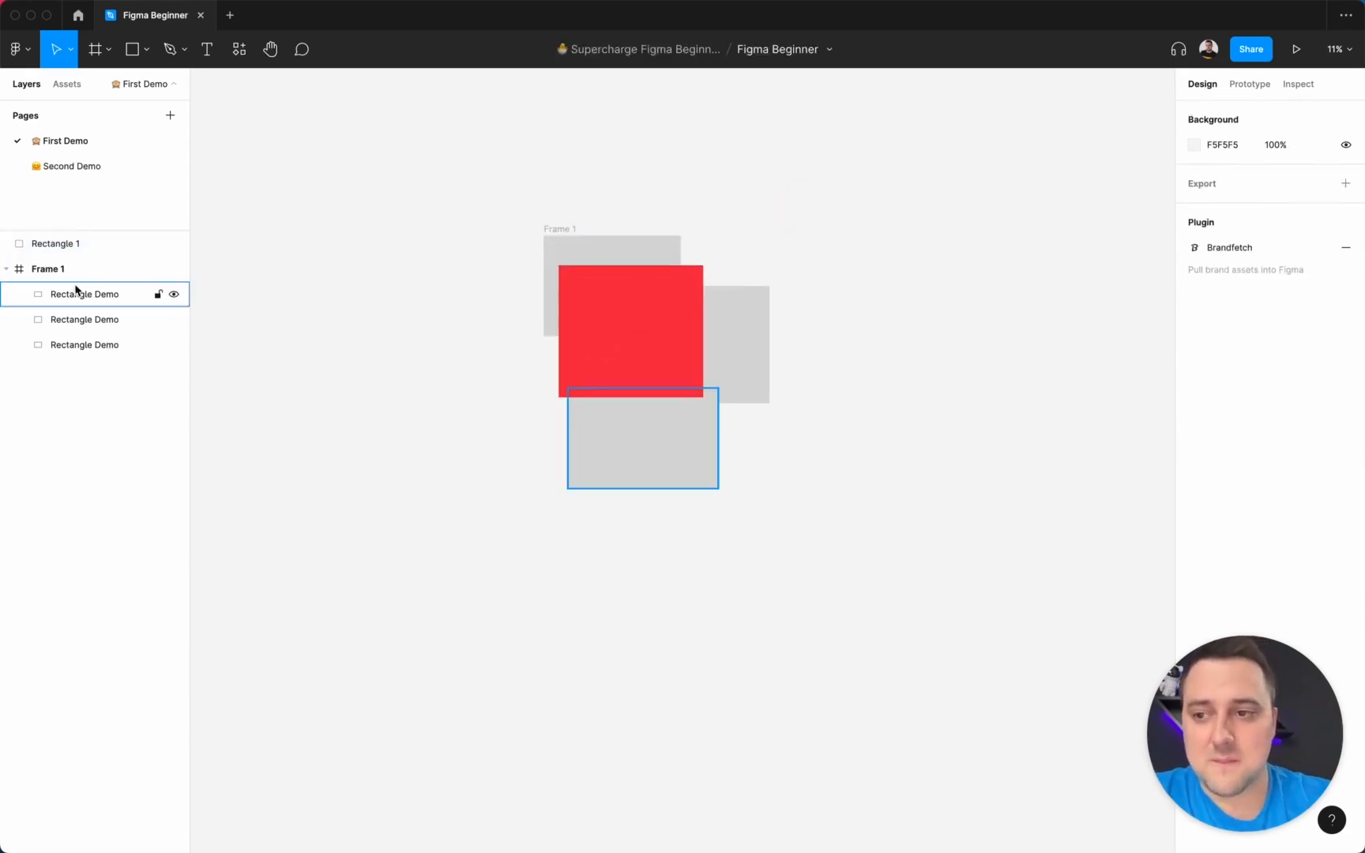
Step: Select Rectangle 1 and Frame 1 in turn to compare their places in the layer hierarchy, and clear the selection
click(30, 249)
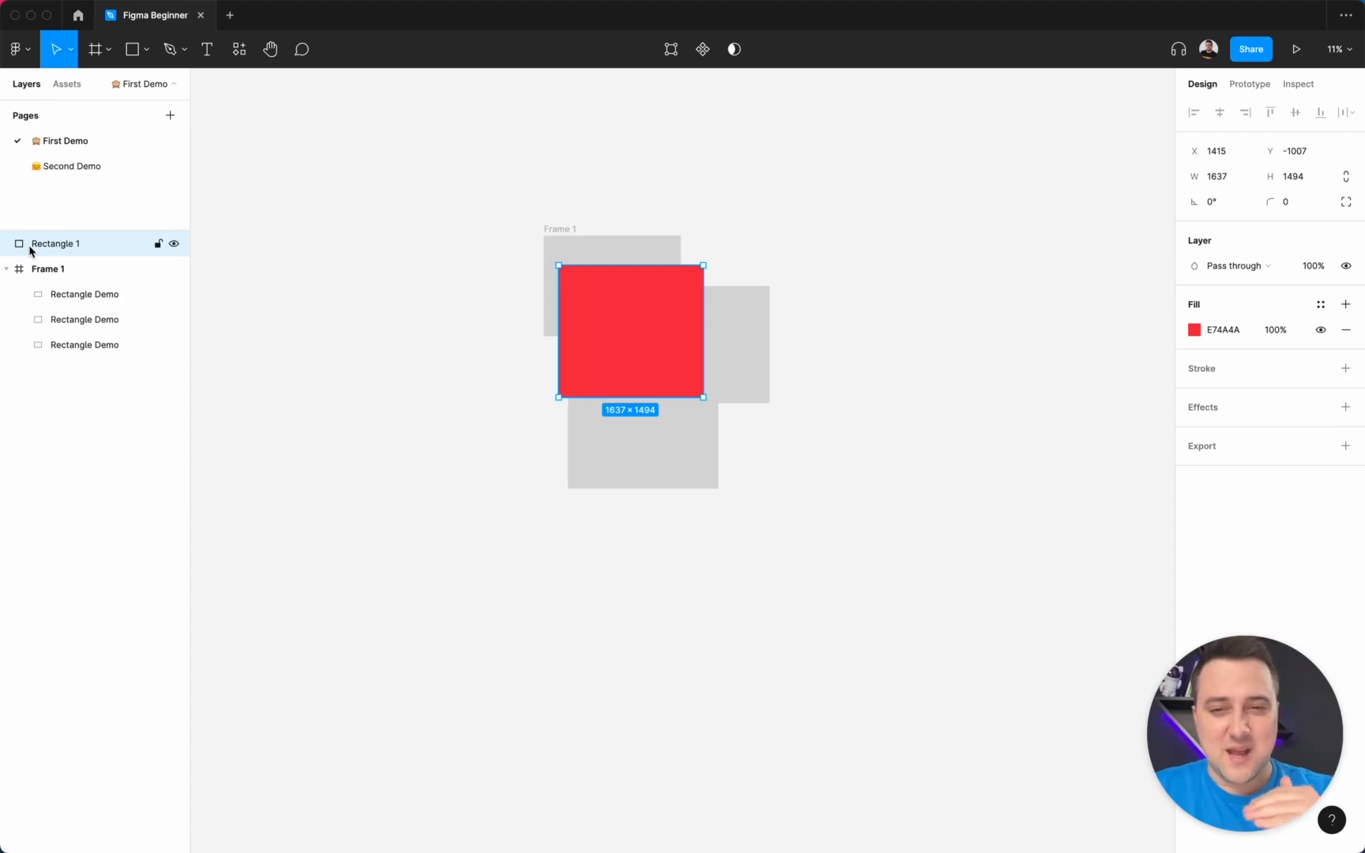
click(41, 271)
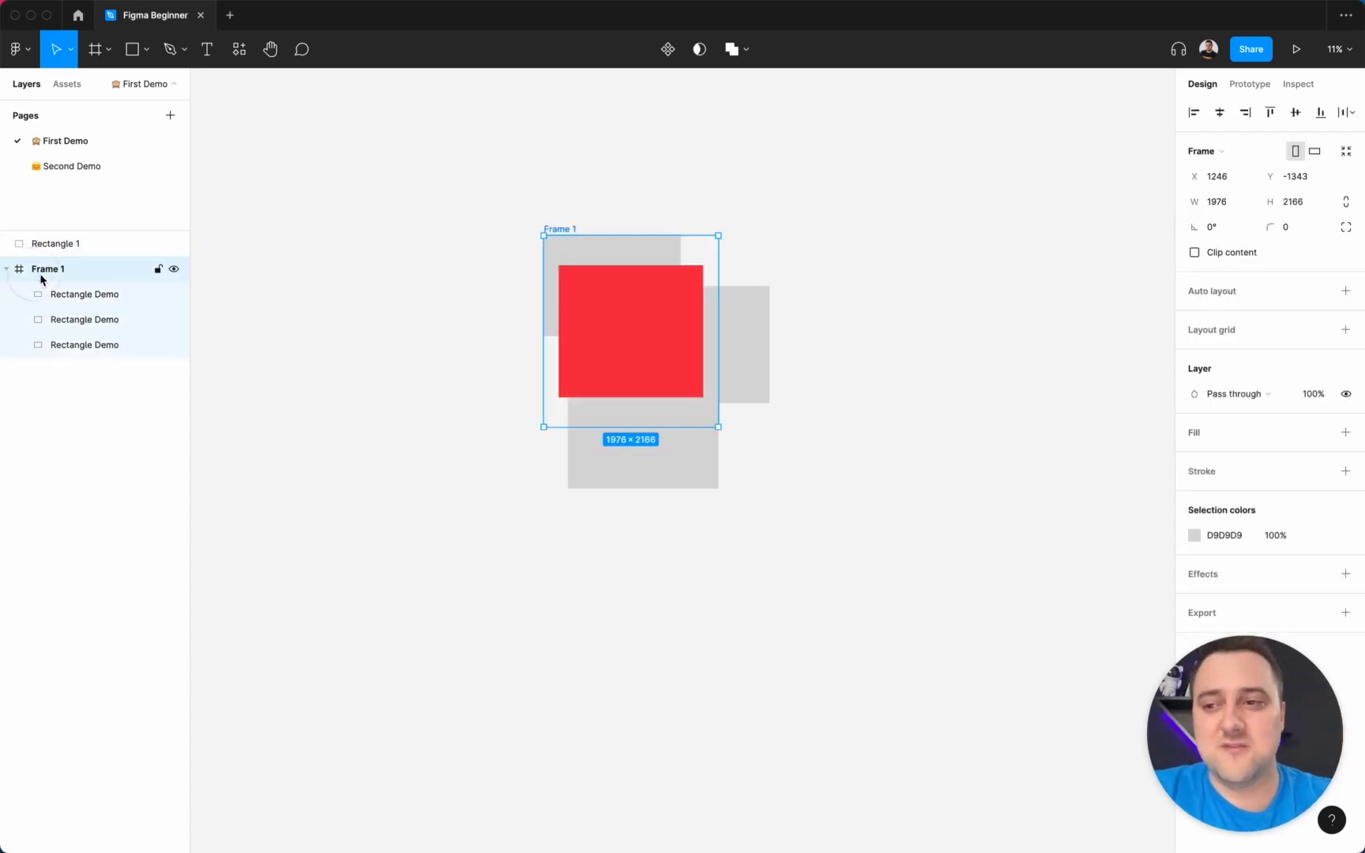
click(61, 246)
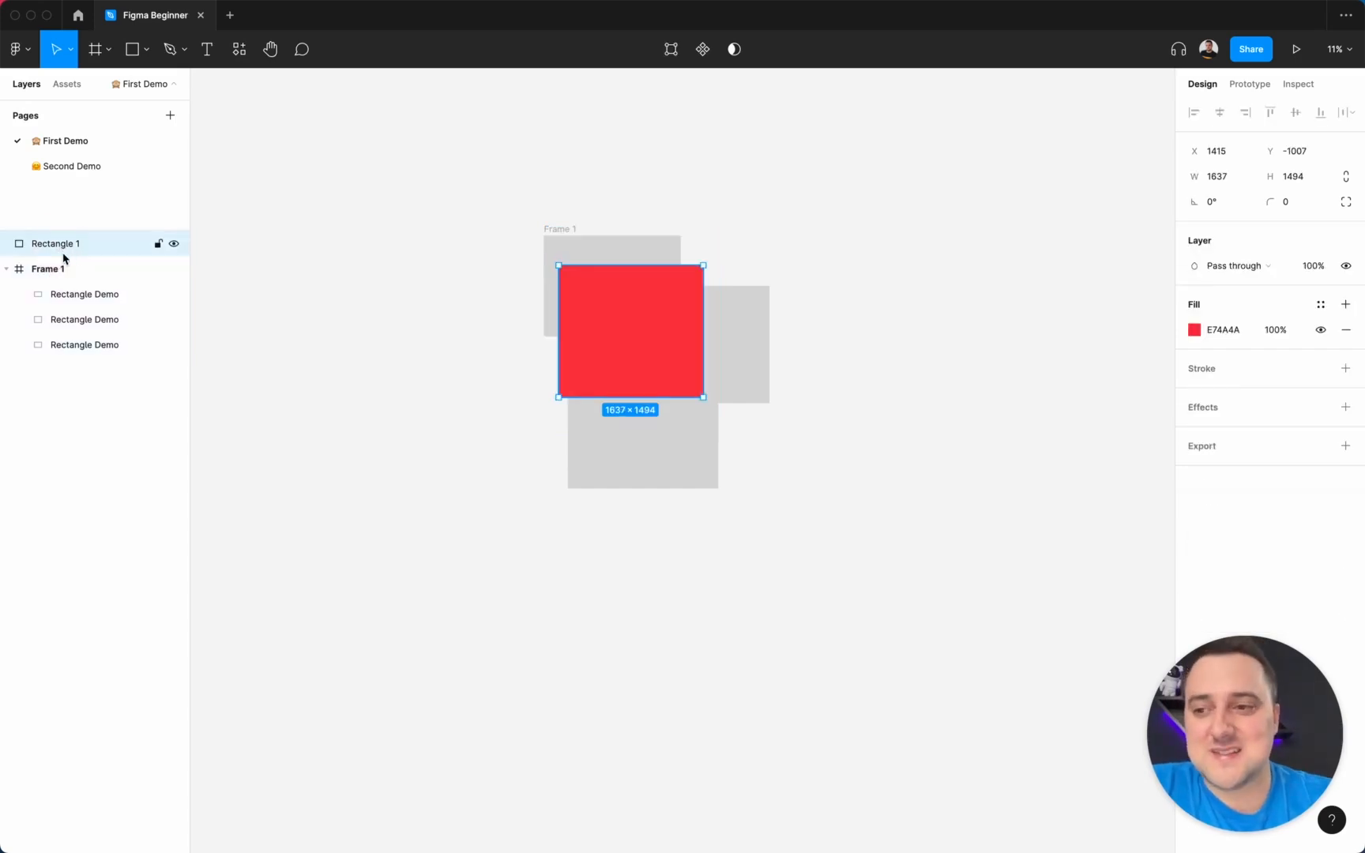
click(478, 273)
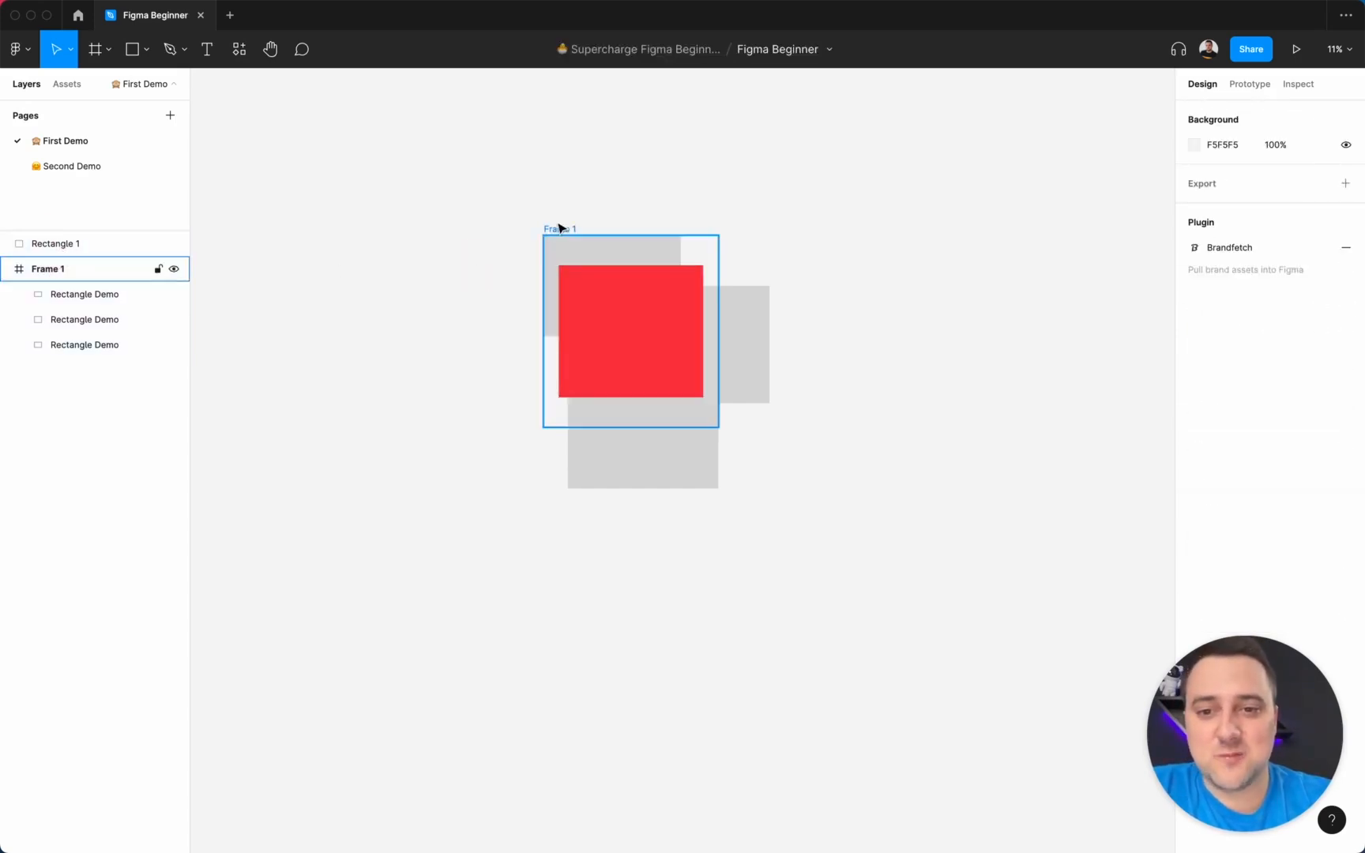
Step: Move Frame 1 to about X 2064, Y -1772 without the red rectangle, and undo the move
drag(559, 225, 632, 190)
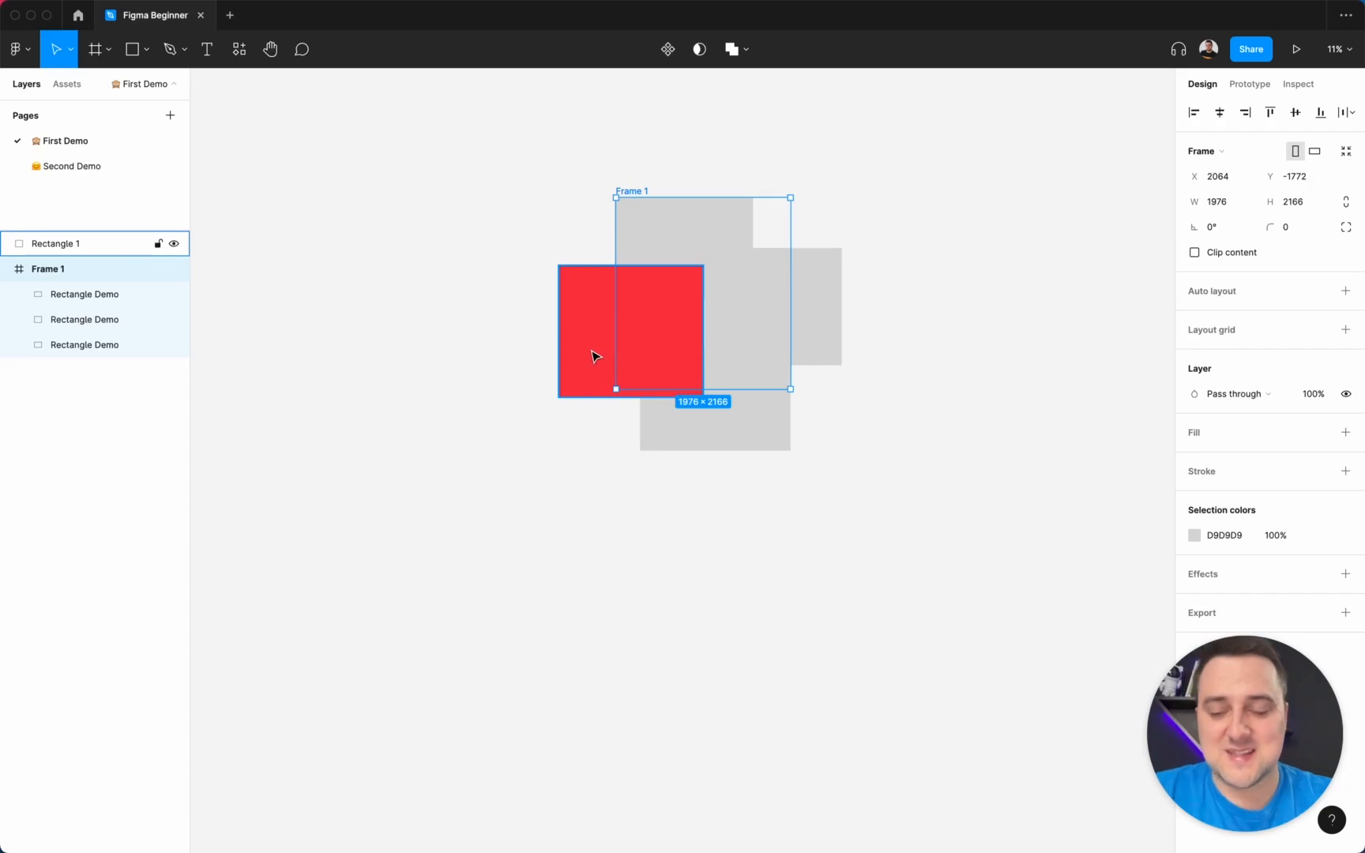
key(super+z)
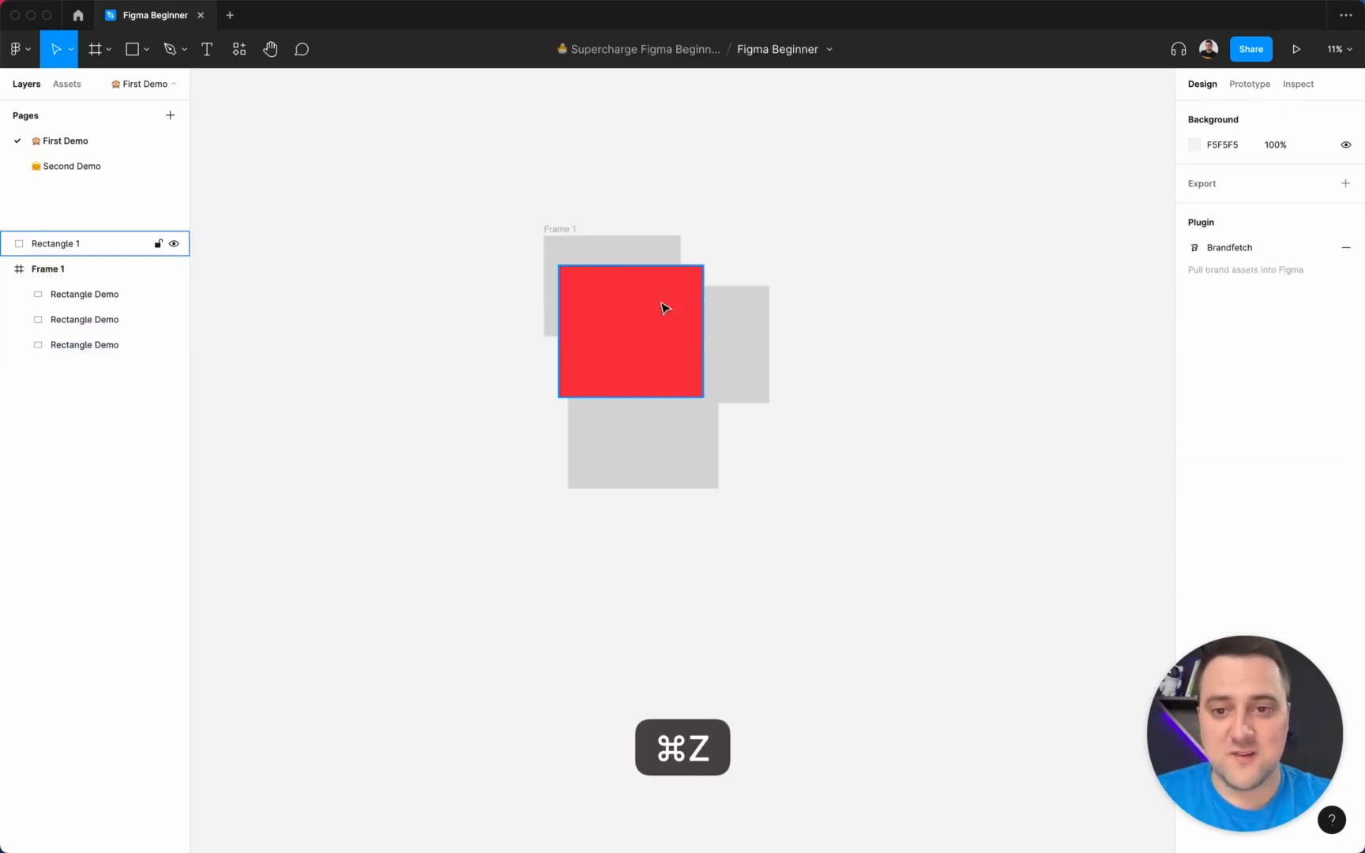
Step: Nest the red Rectangle 1 inside Frame 1 as its topmost layer and clear the selection
click(565, 229)
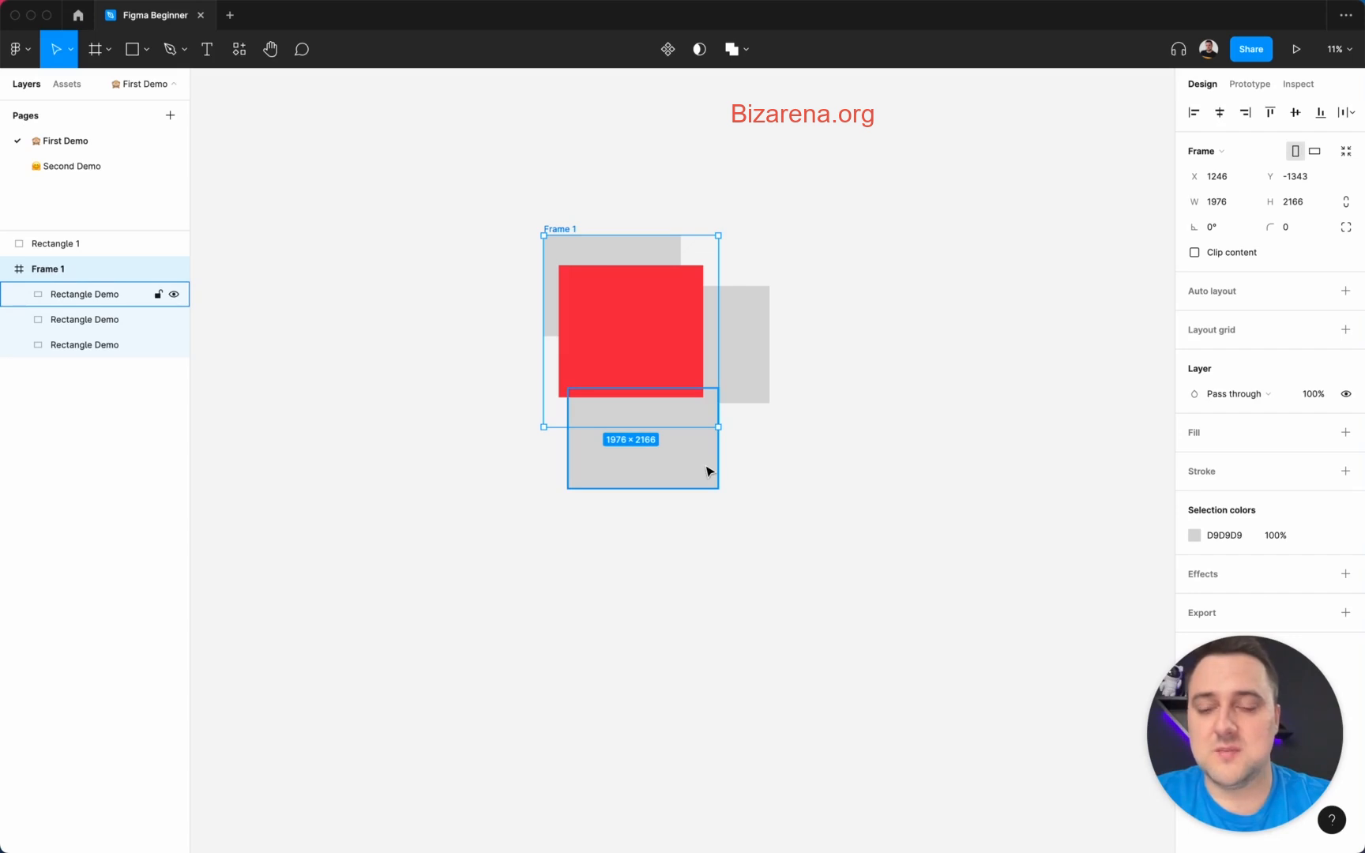
click(648, 326)
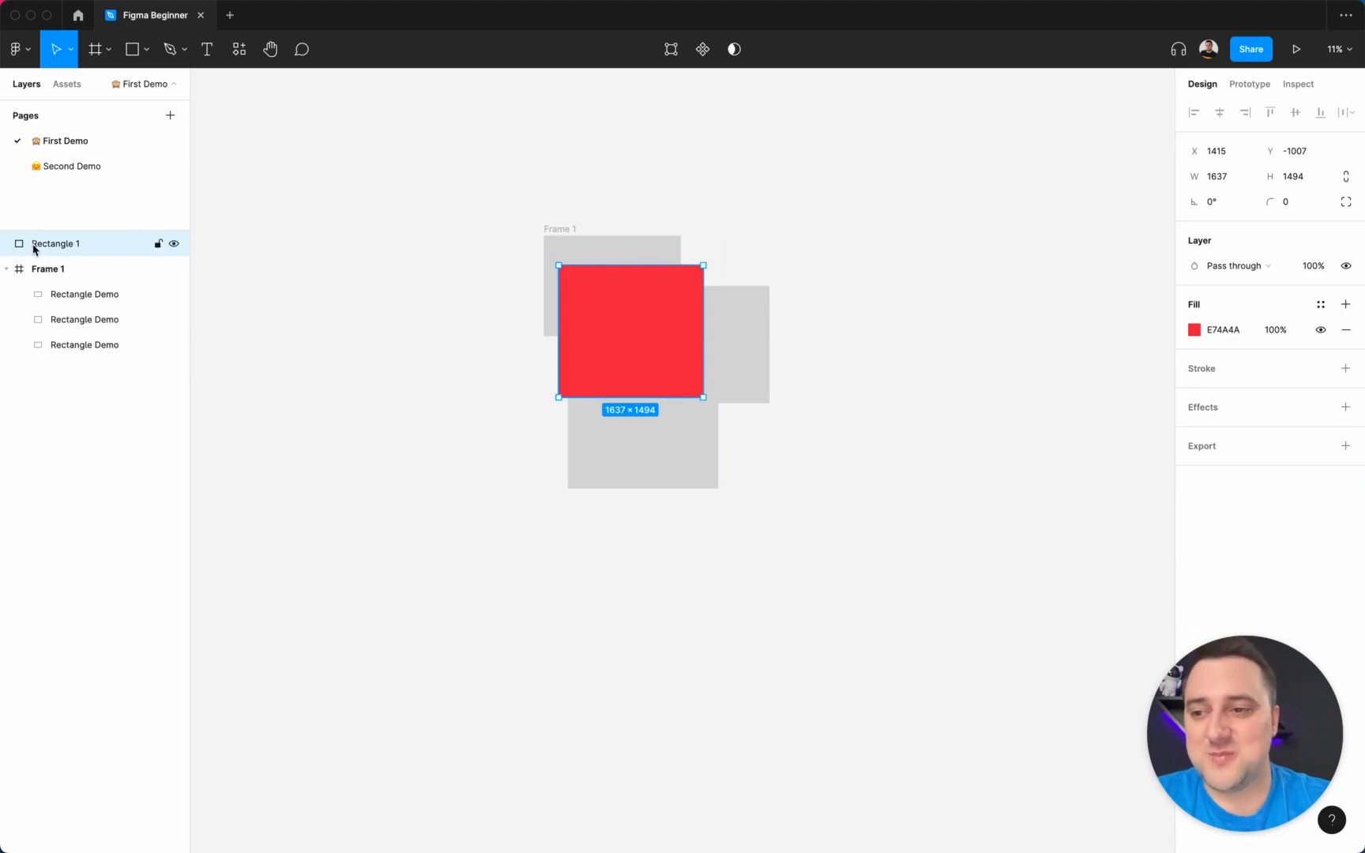
click(48, 269)
click(37, 251)
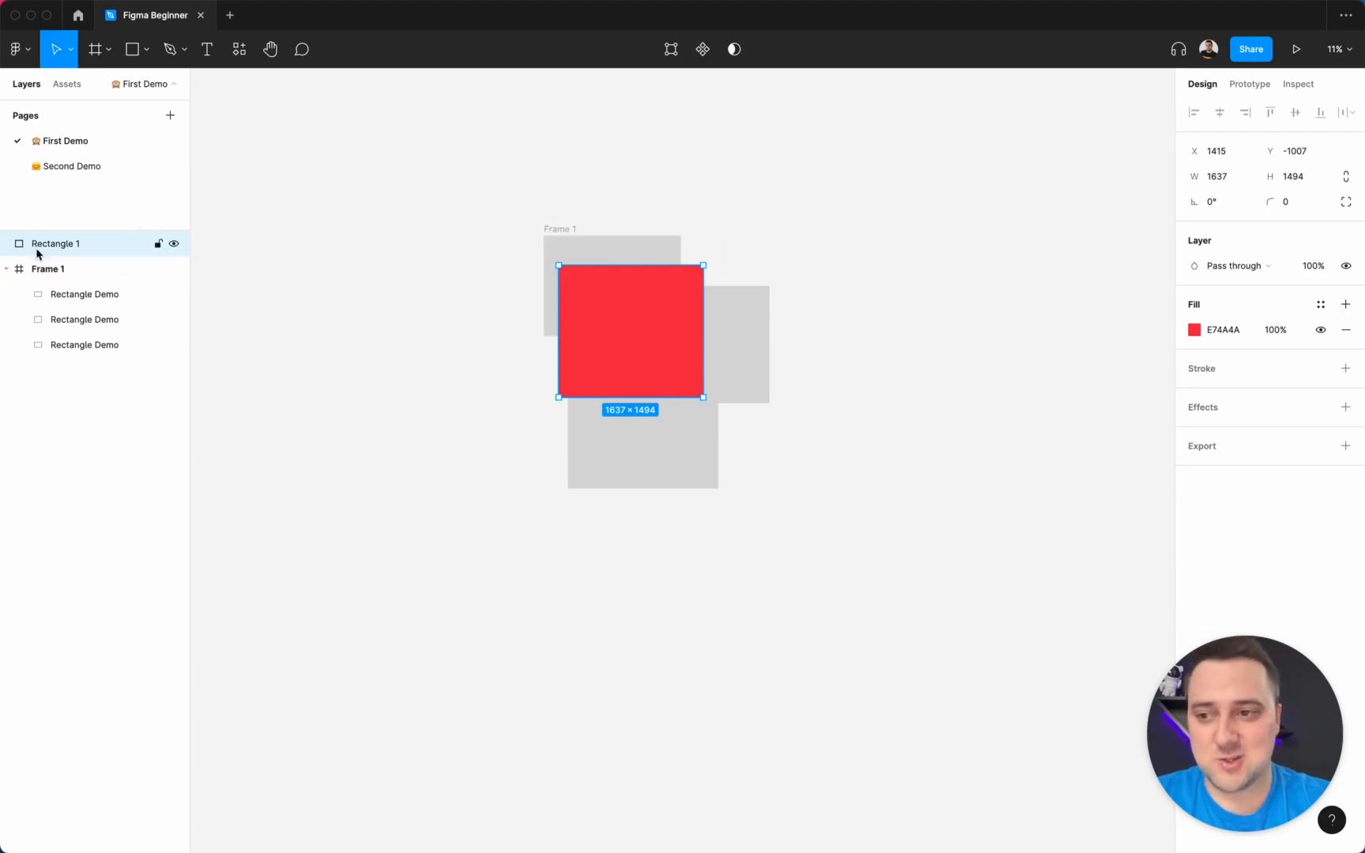
mouse_move(38, 250)
mouse_down()
mouse_move(67, 277)
mouse_move(56, 239)
mouse_move(32, 271)
mouse_up()
click(368, 267)
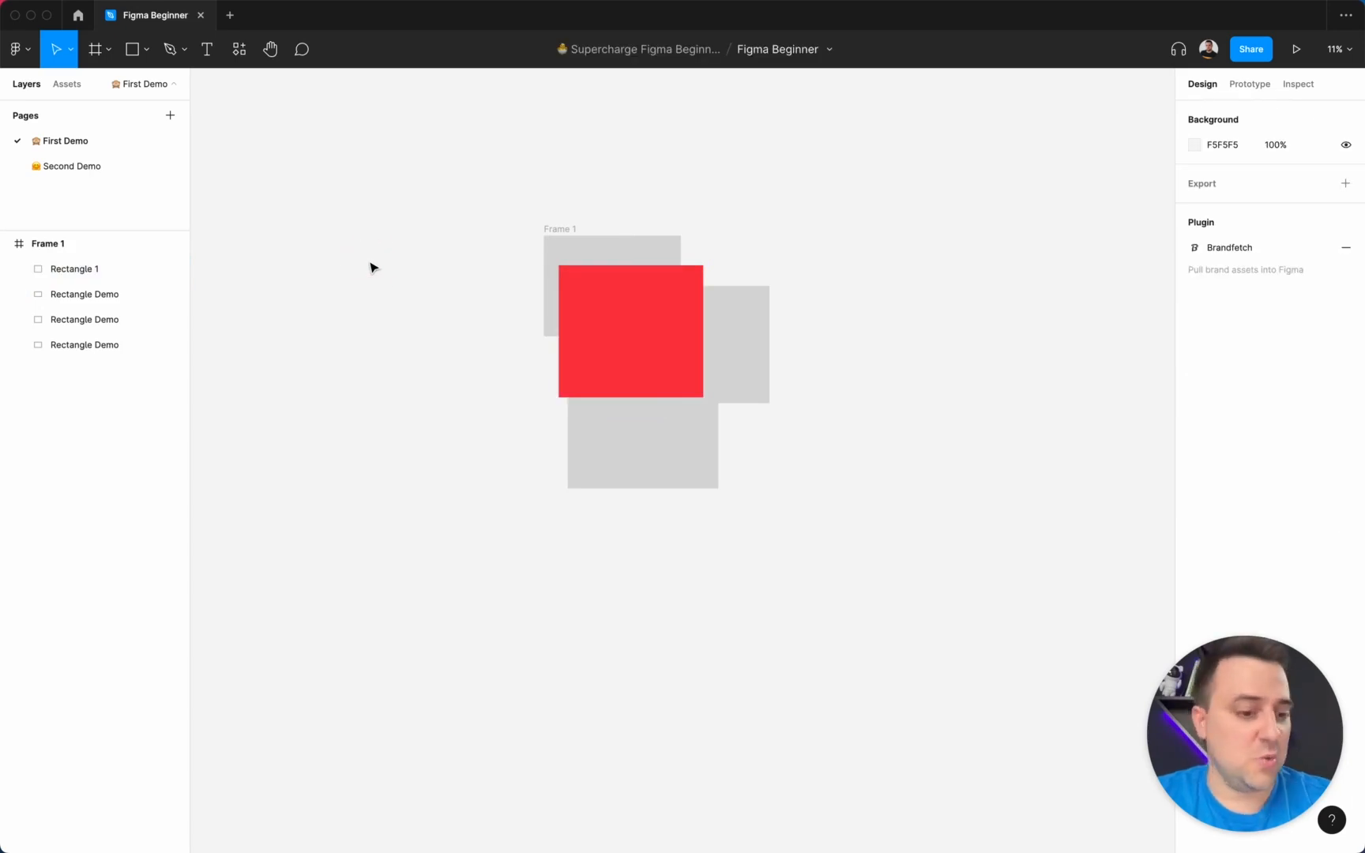